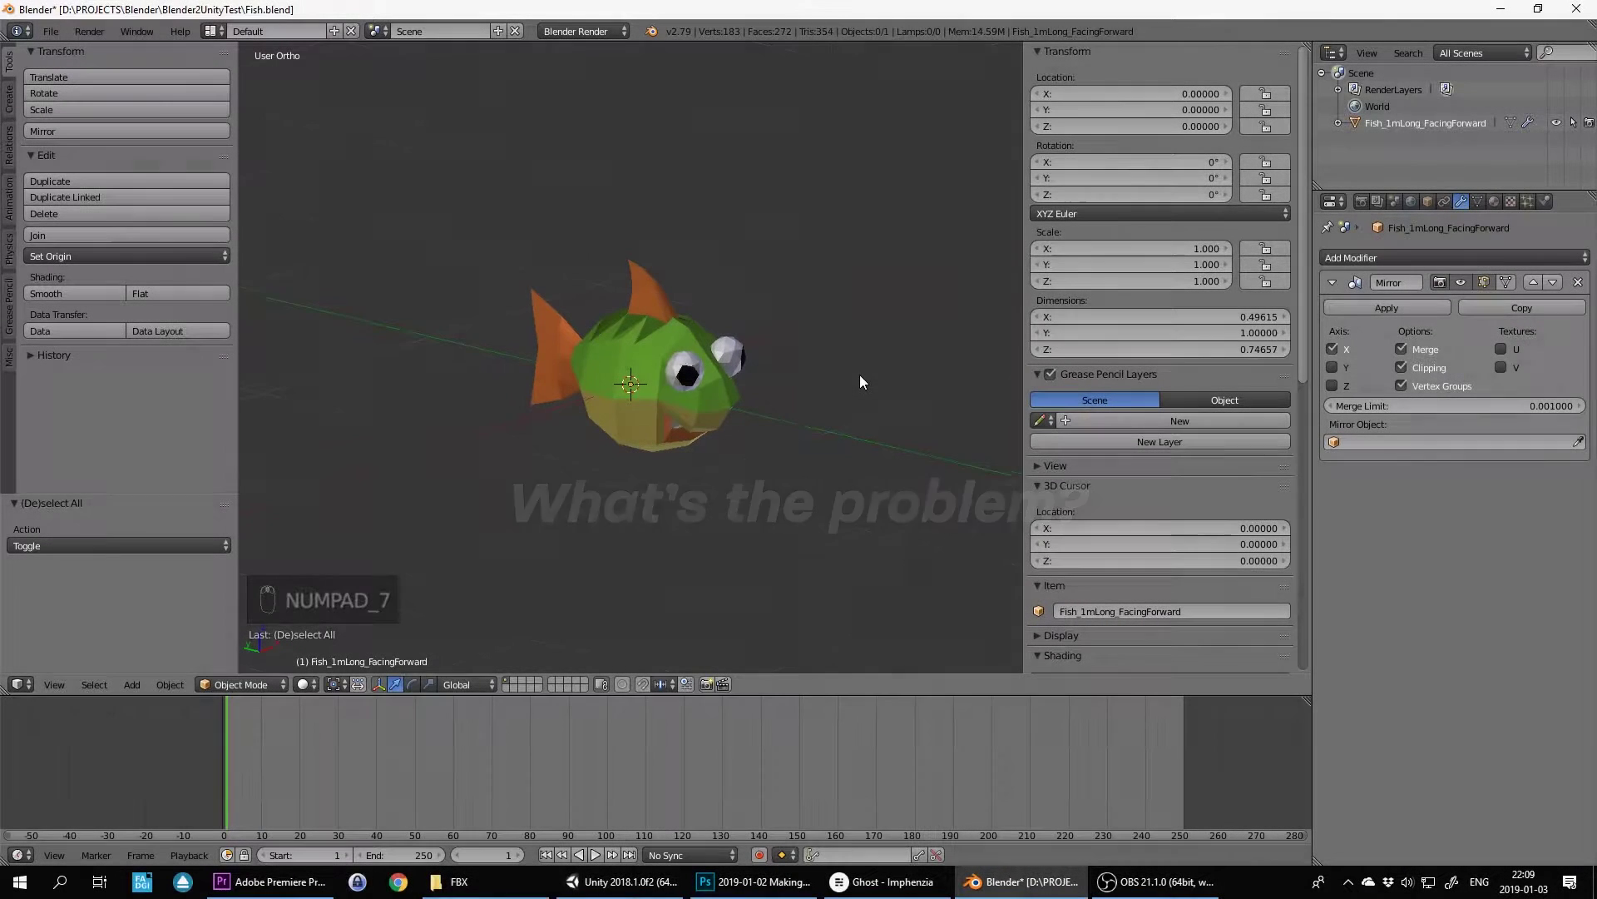
Start an FBX export of the fish as Fish_1mLong_FacingForward.fbx with default settings.
left_click(50, 32)
mouse_move(115, 363)
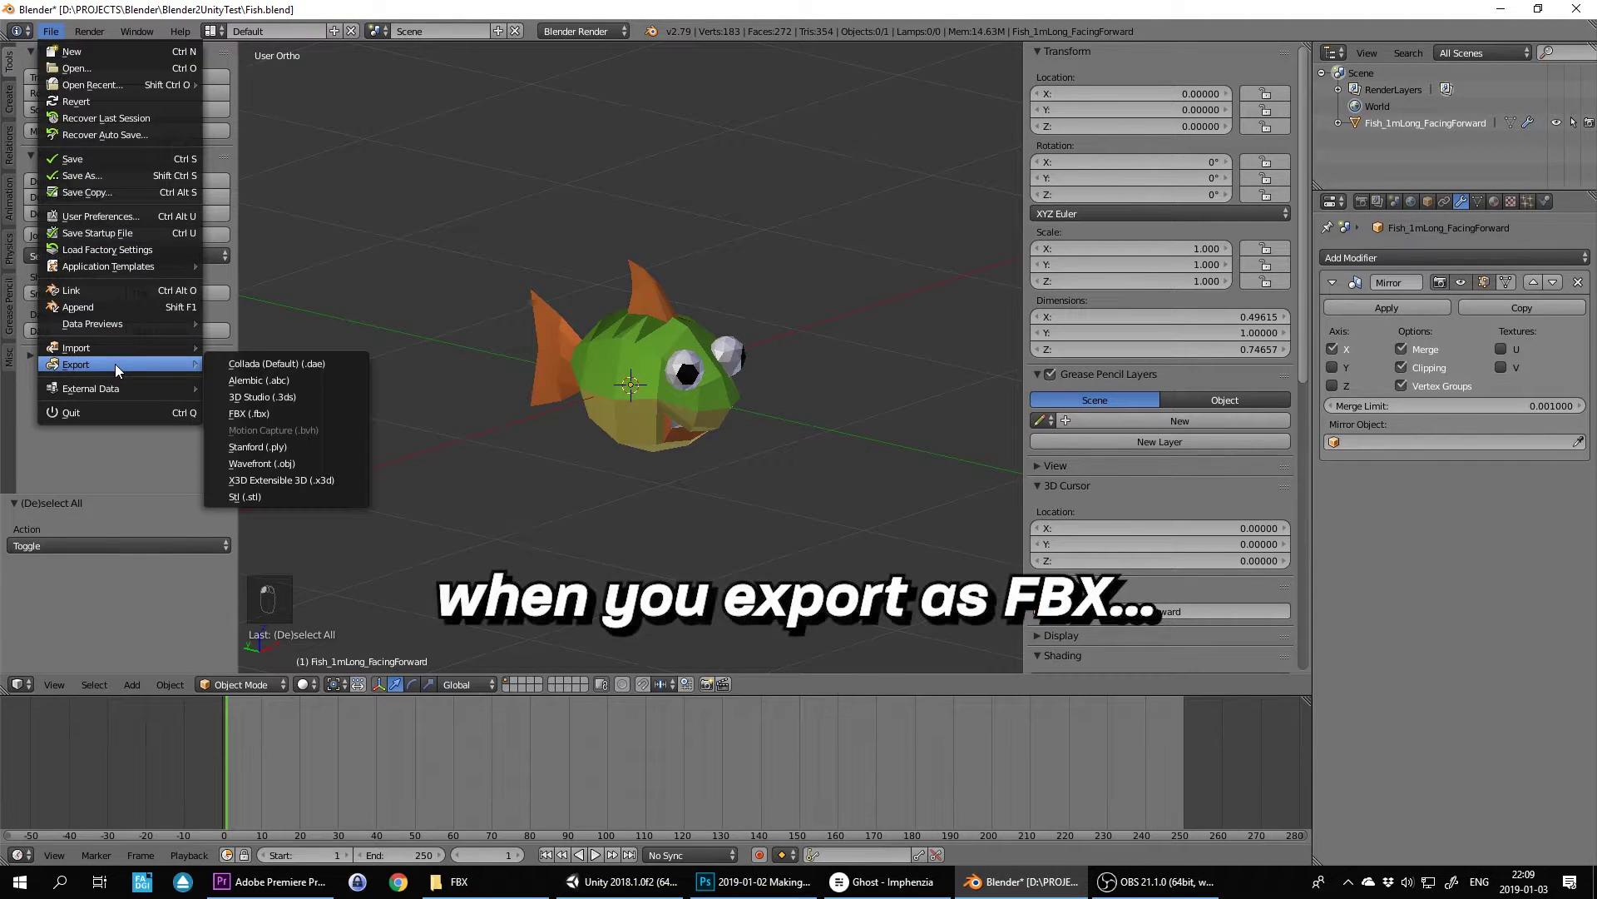
left_click(256, 413)
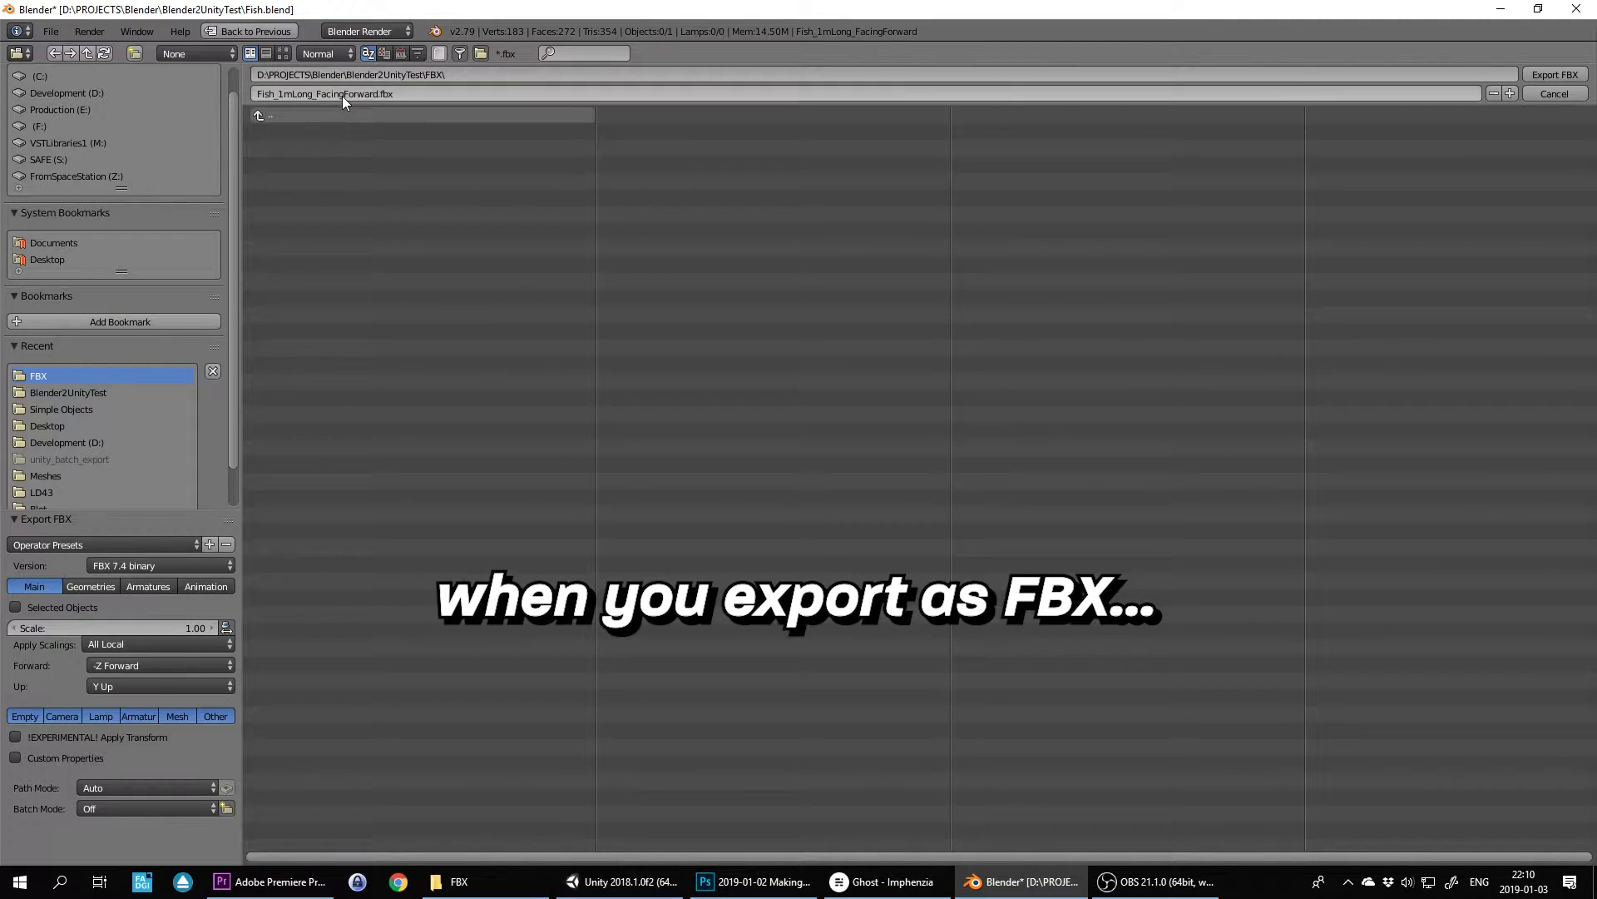
Finish the fish FBX export and place Fish_1mLong_FacingForward into the Unity scene.
left_click(1556, 74)
key("alt+Tab")
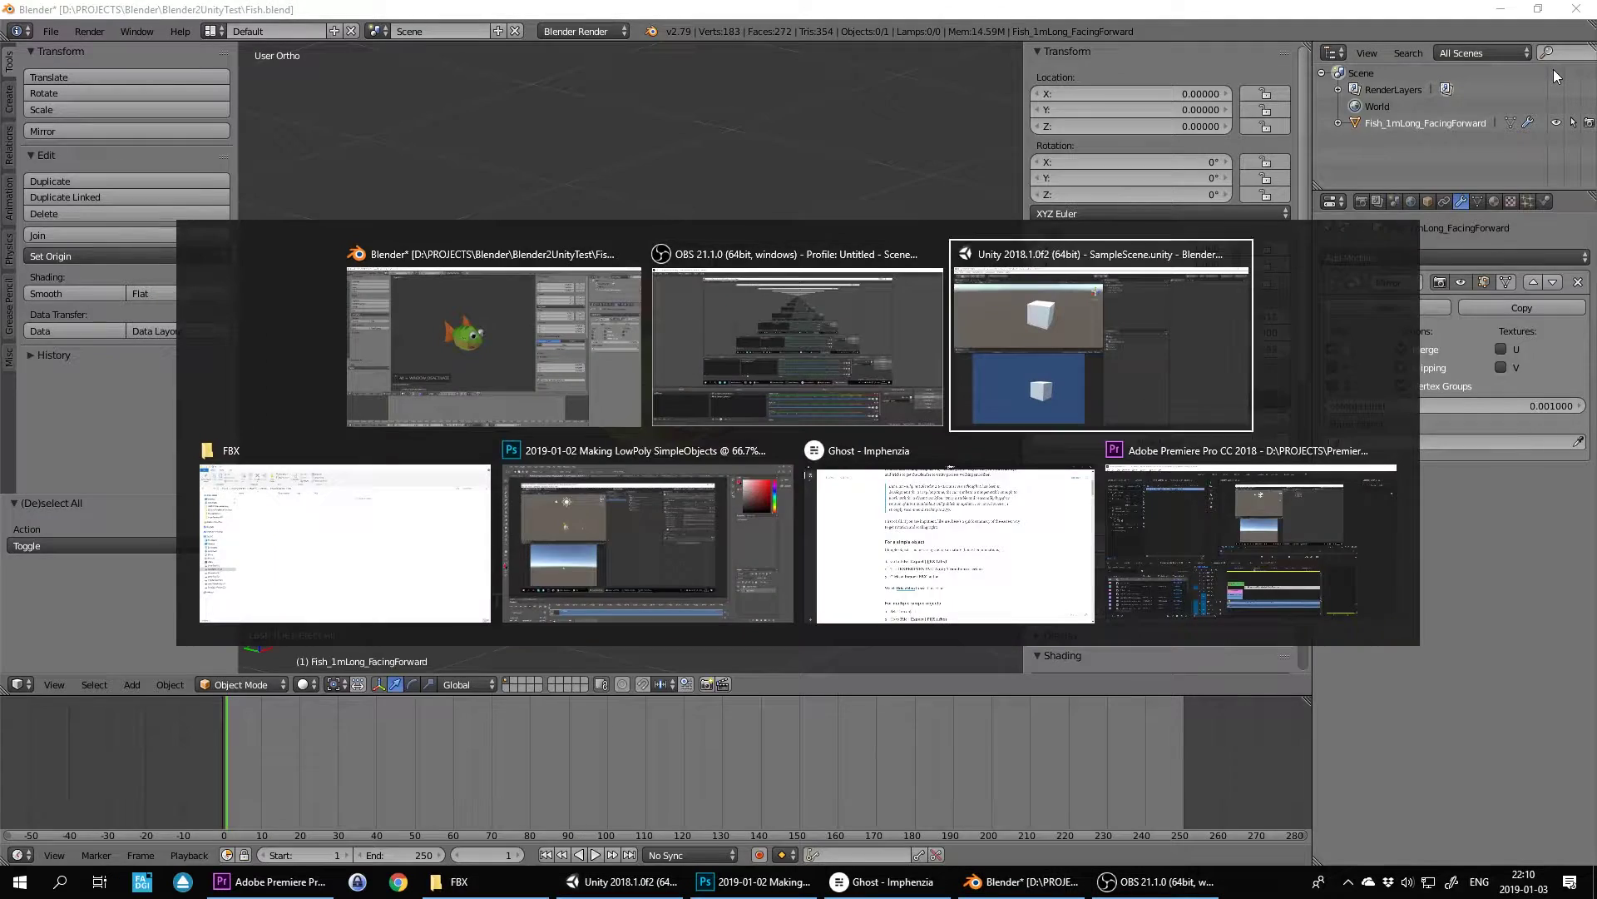
key("alt+Tab")
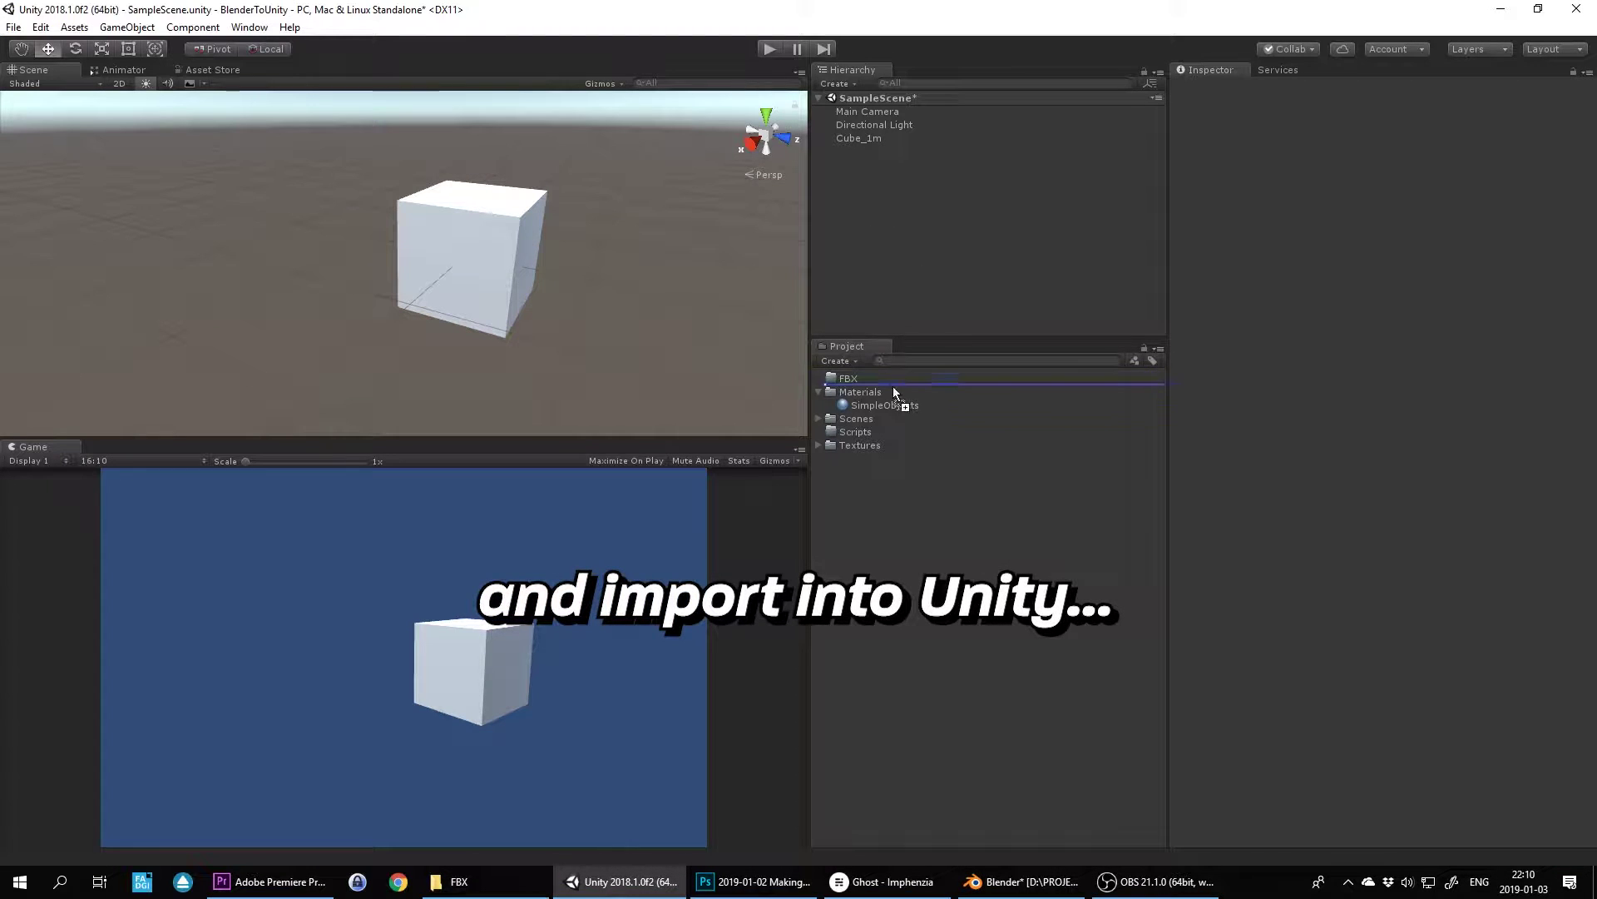
left_click_drag(878, 391, 862, 208)
left_click_drag(860, 419, 884, 153)
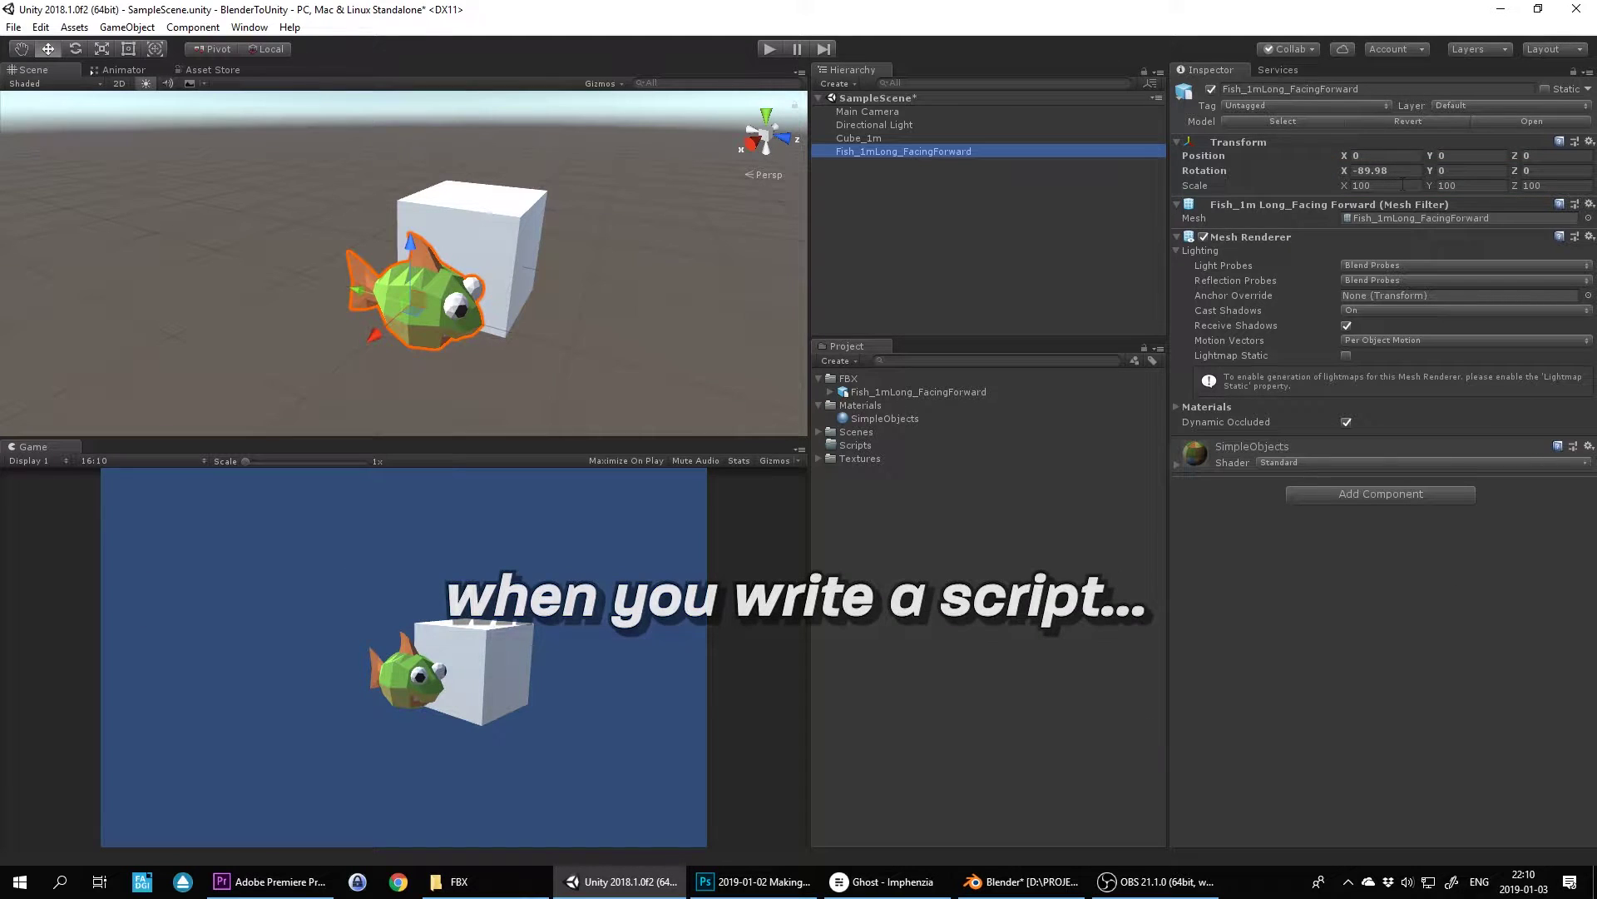
Create a C# script named Fish in the Scripts folder and open it for editing.
right_click(862, 442)
mouse_move(882, 449)
left_click(1120, 353)
type("Fish")
key("Return")
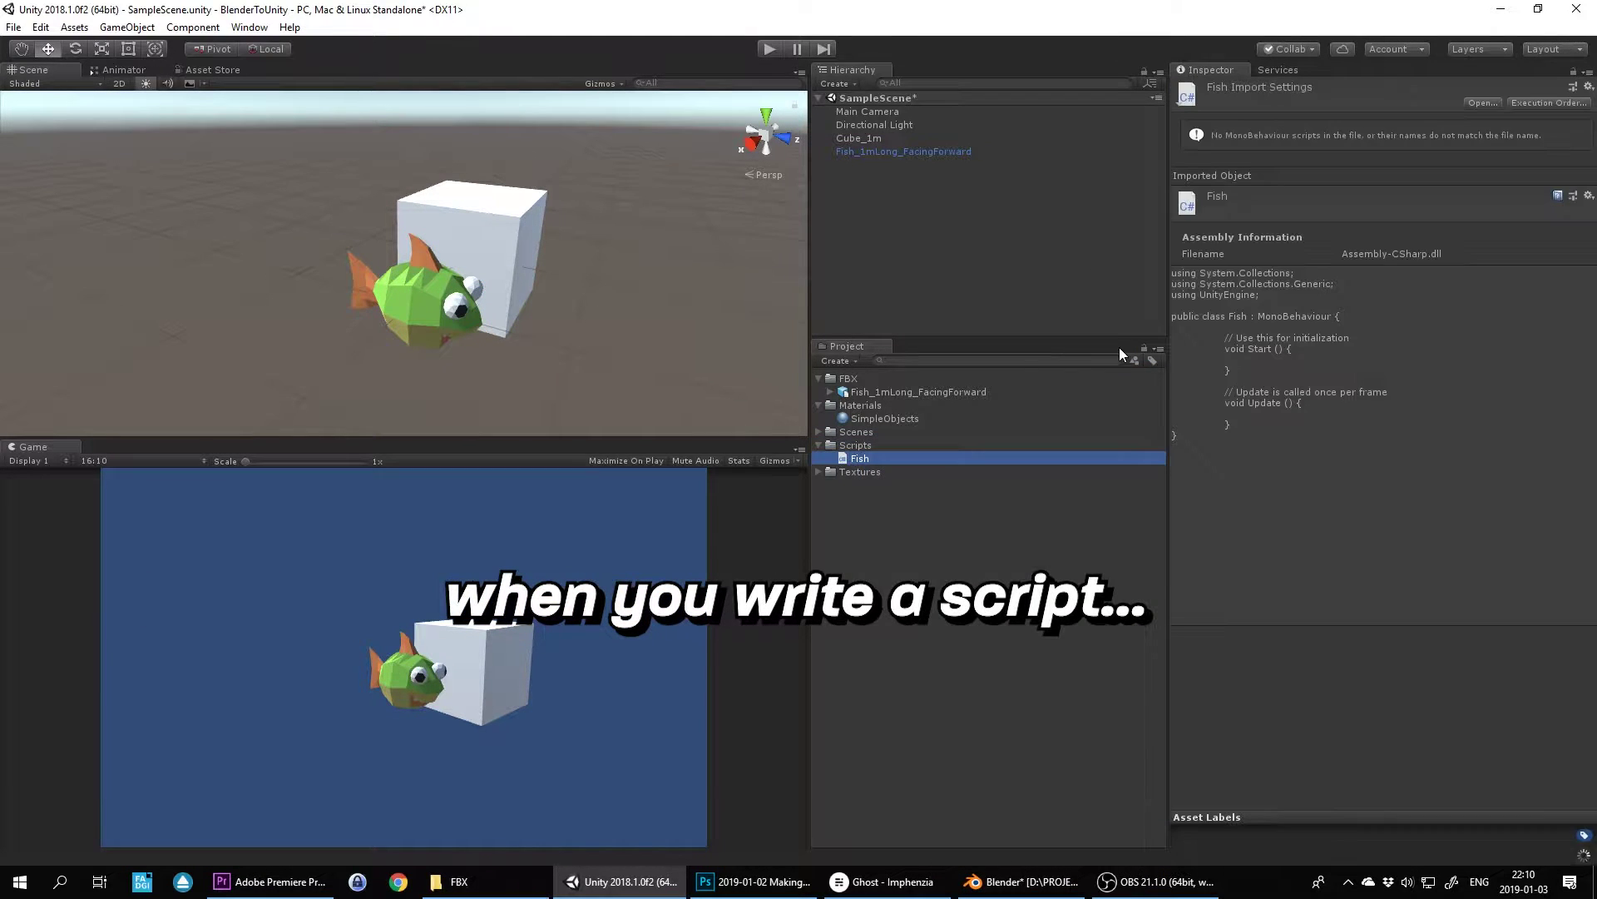
double_click(857, 458)
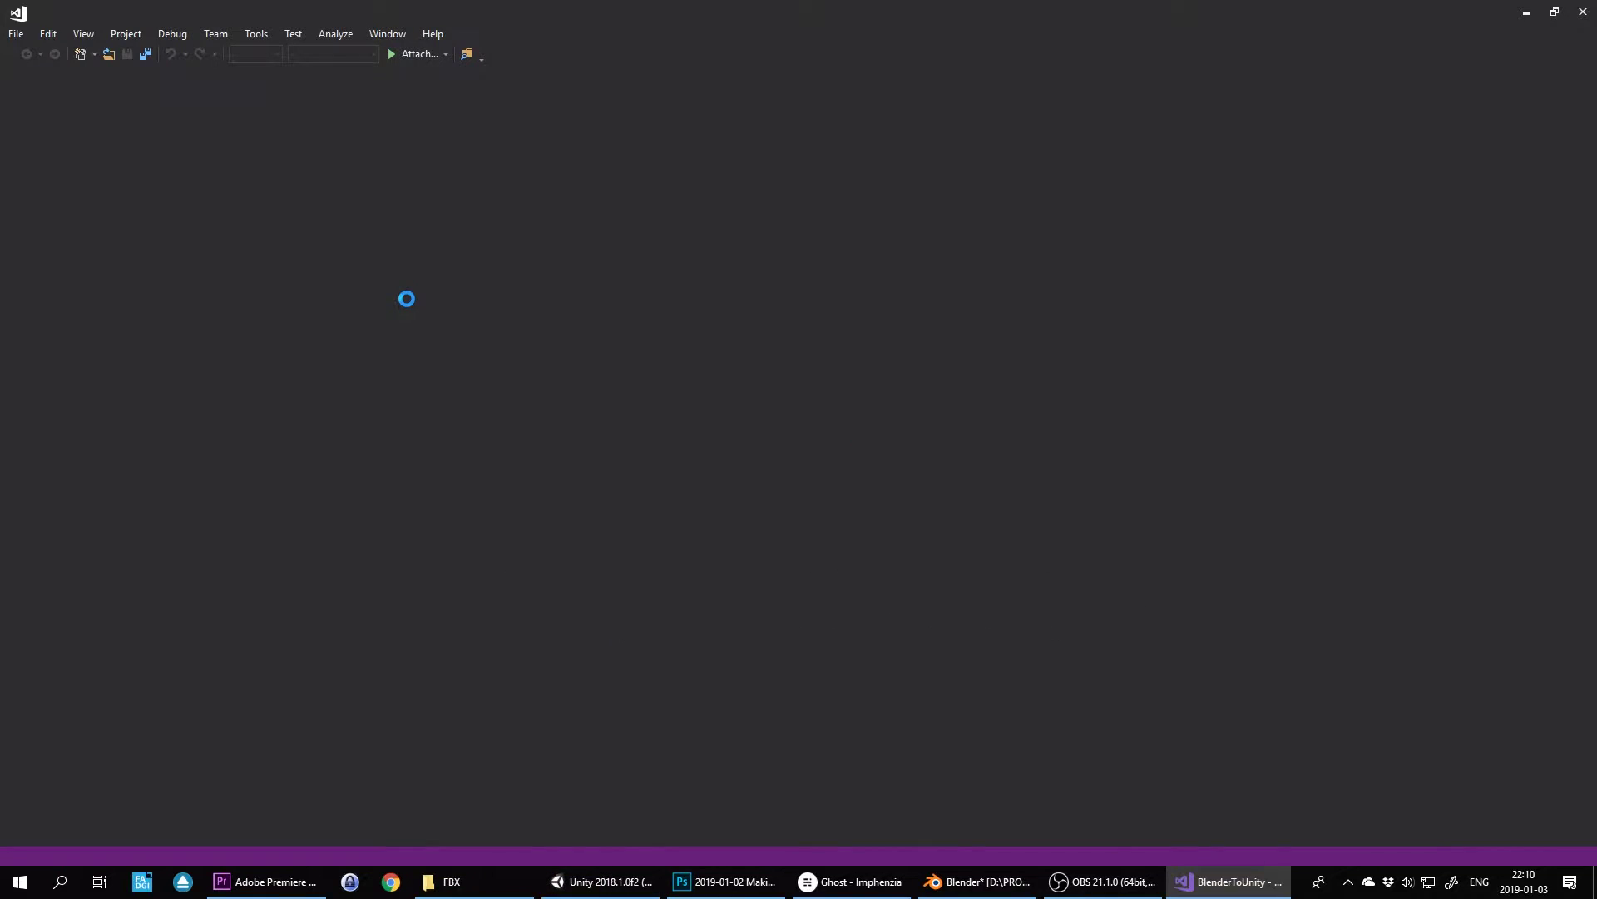
Add transform.Translate(Vector3.forward * Time.deltaTime) to the Fish script's Update method.
type("transform.Translate")
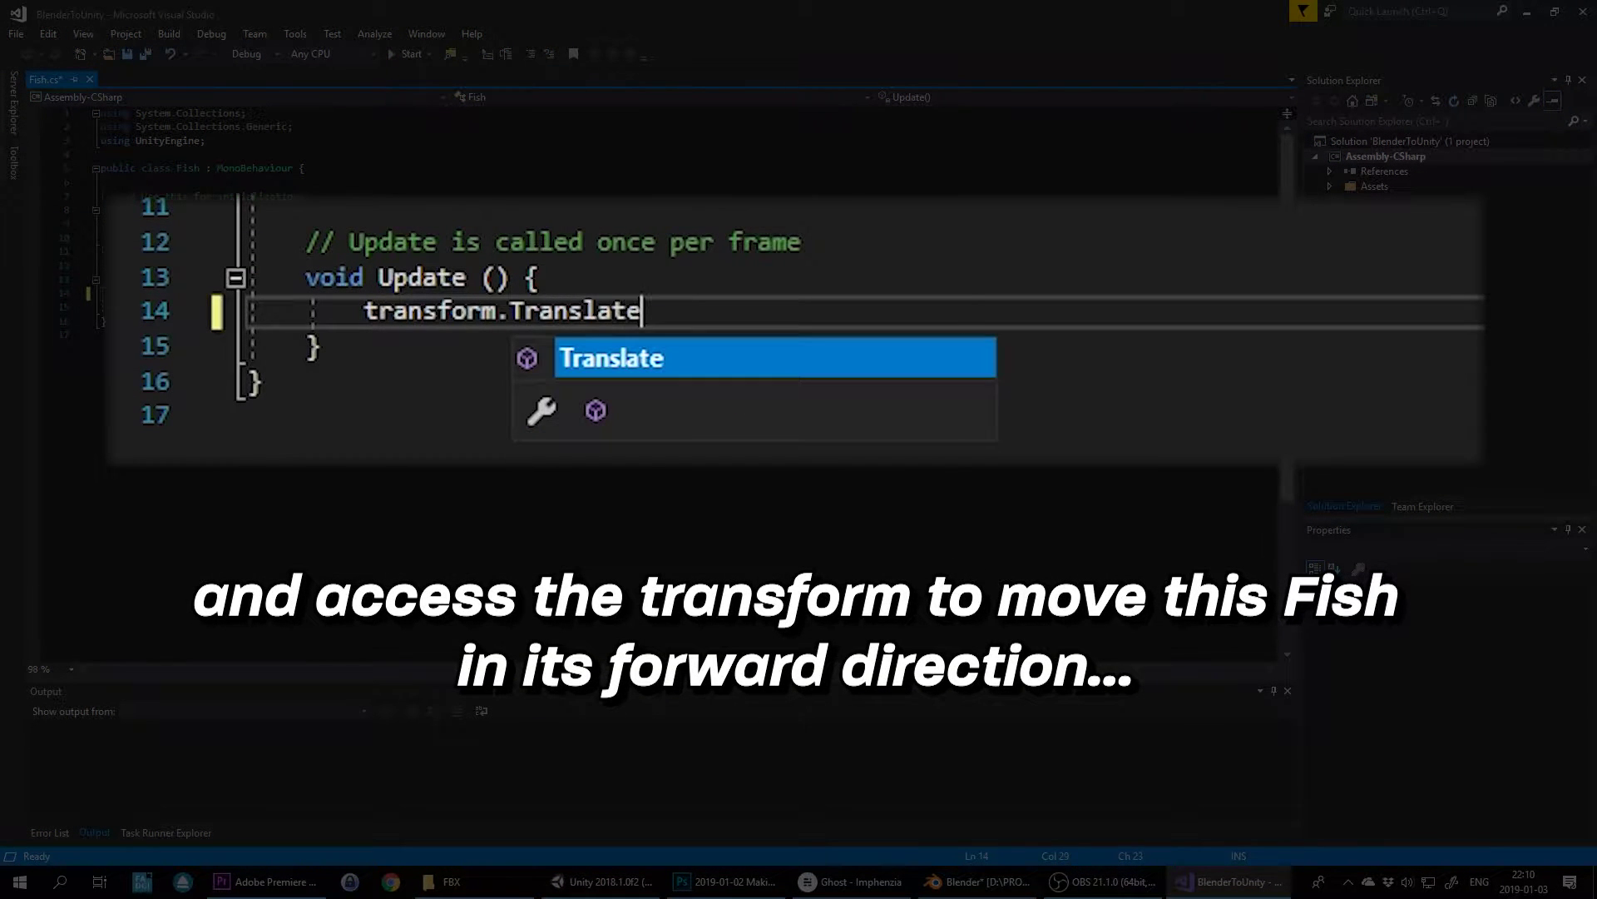
type("(Vector3.forward ")
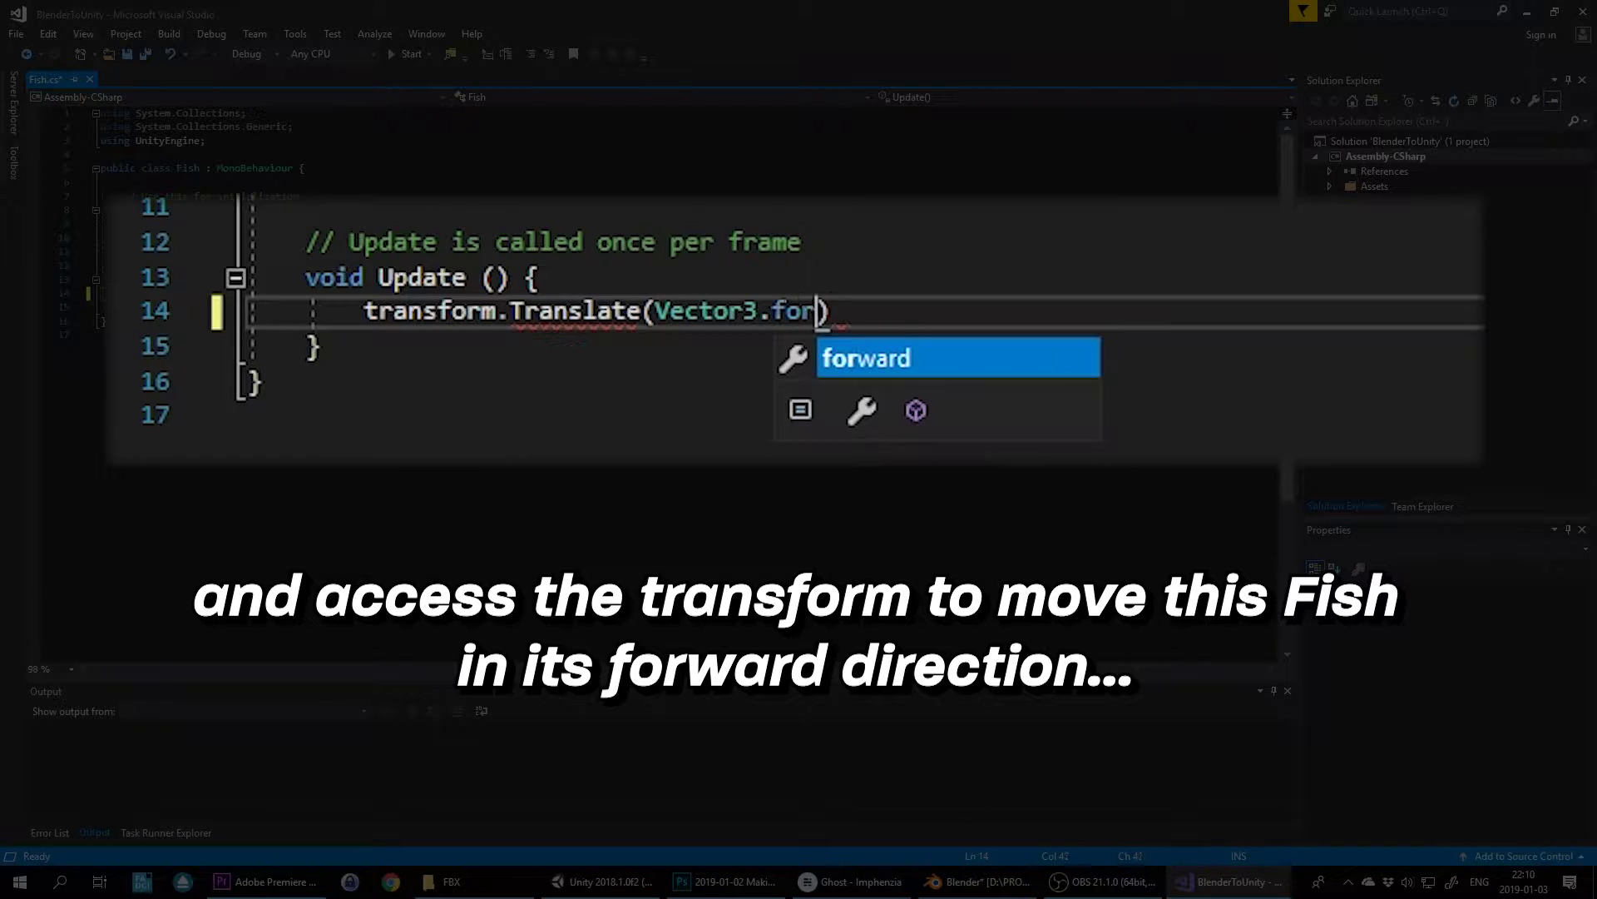
type("* Time.deltaTime)")
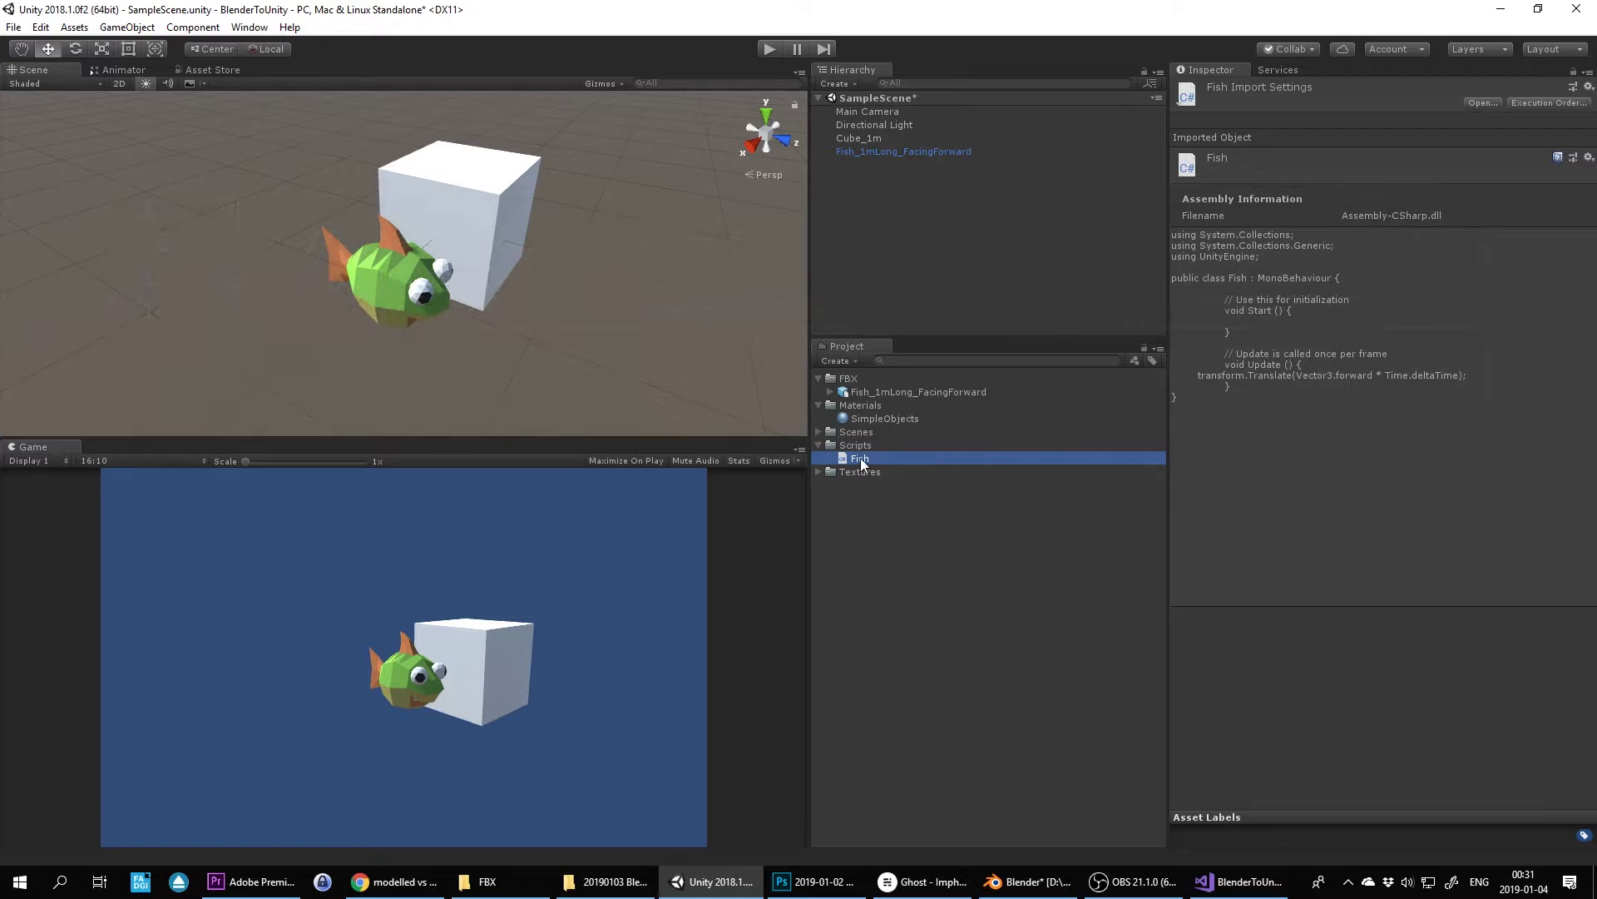
Attach the Fish script to the fish and play-test it, seeing it drift upward.
left_click_drag(881, 160, 876, 151)
left_click(875, 151)
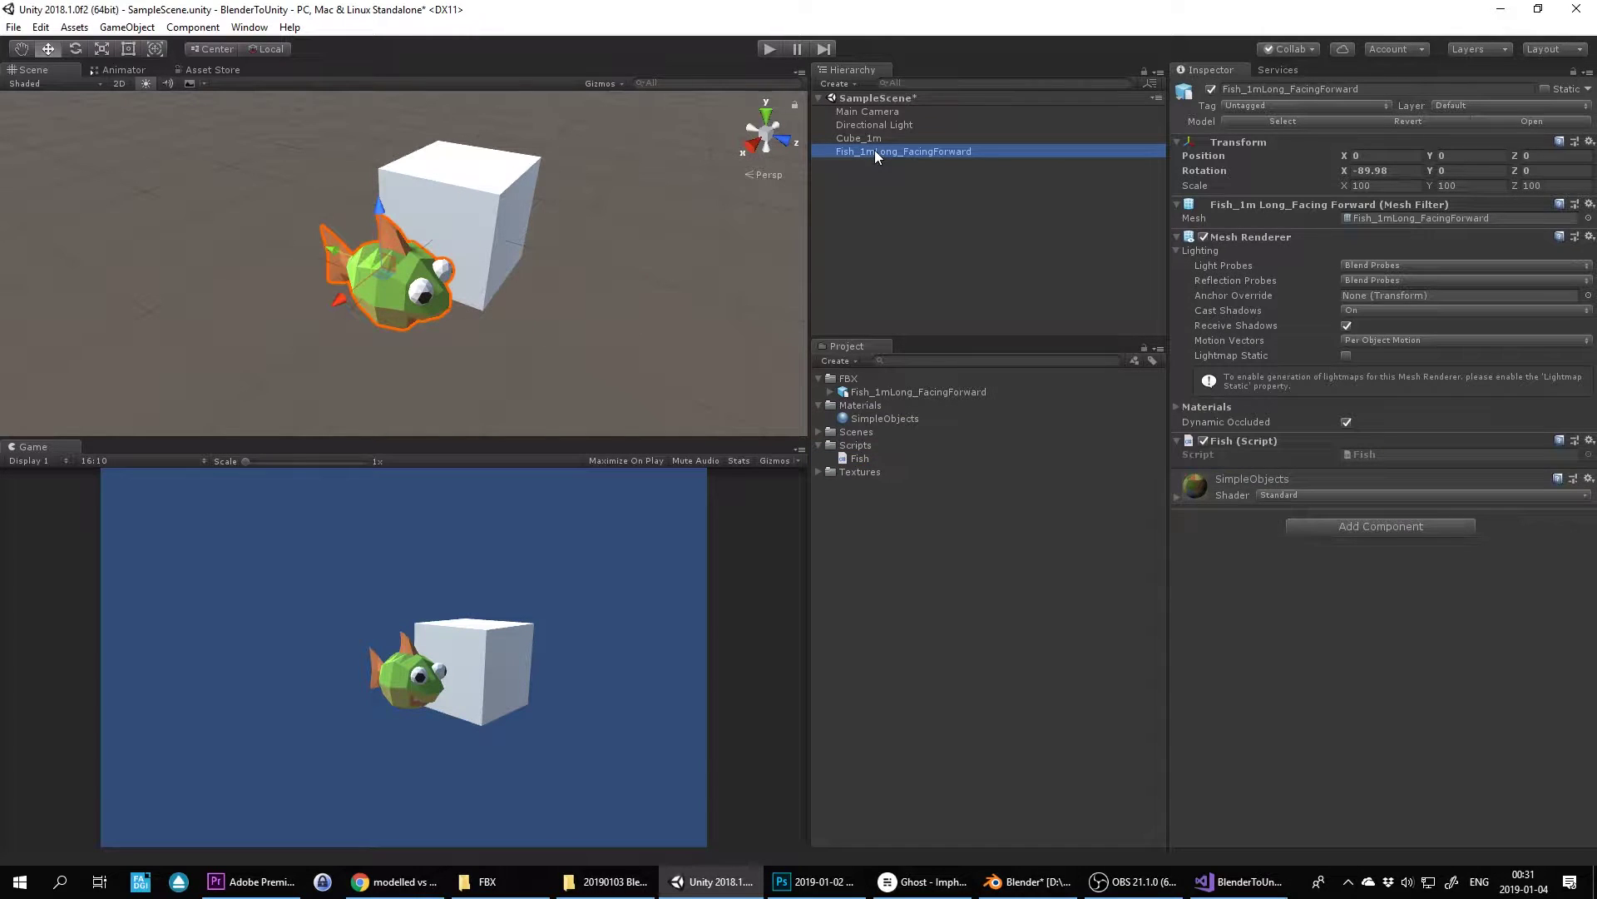
left_click(768, 47)
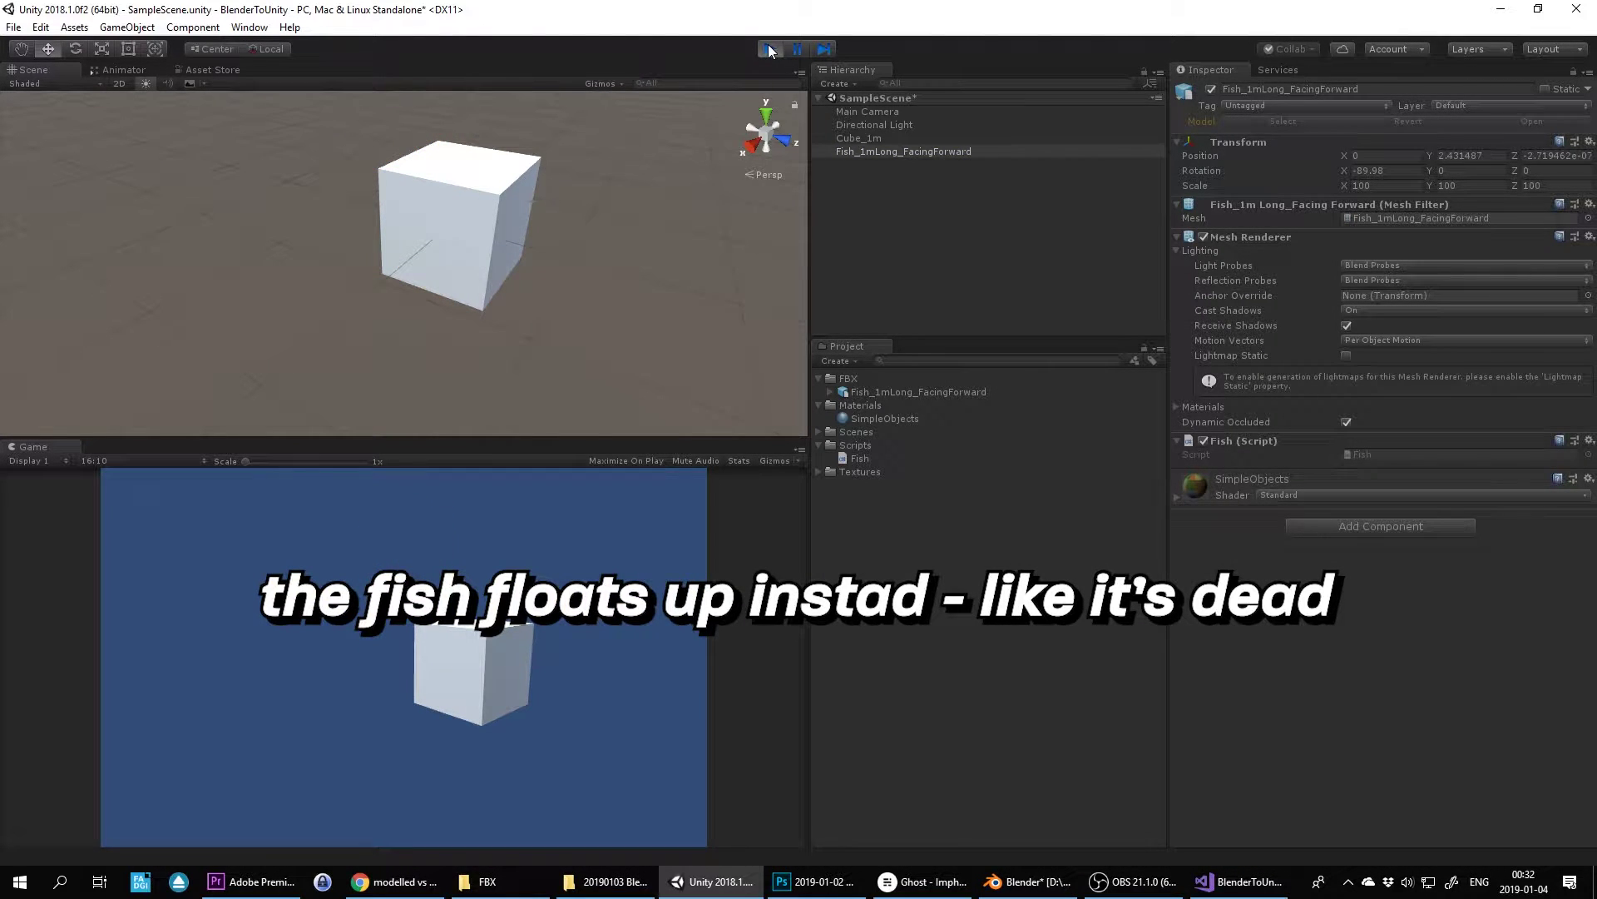
left_click(769, 50)
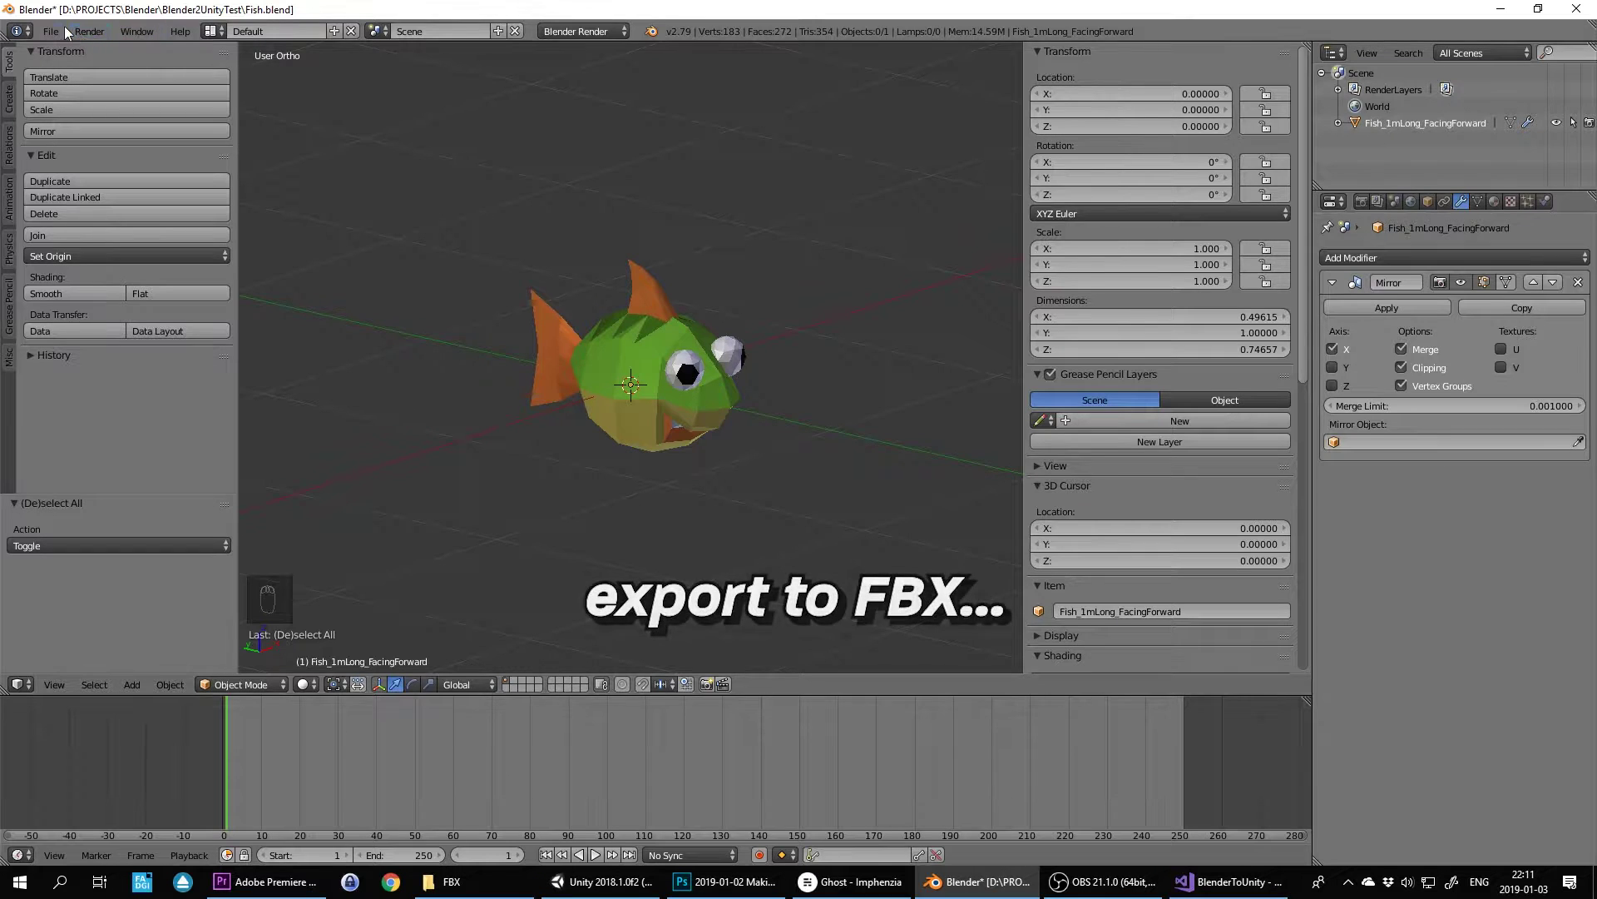
Re-export the fish over Fish_1mLong_FacingForward.fbx with !EXPERIMENTAL! Apply Transform enabled.
left_click(60, 29)
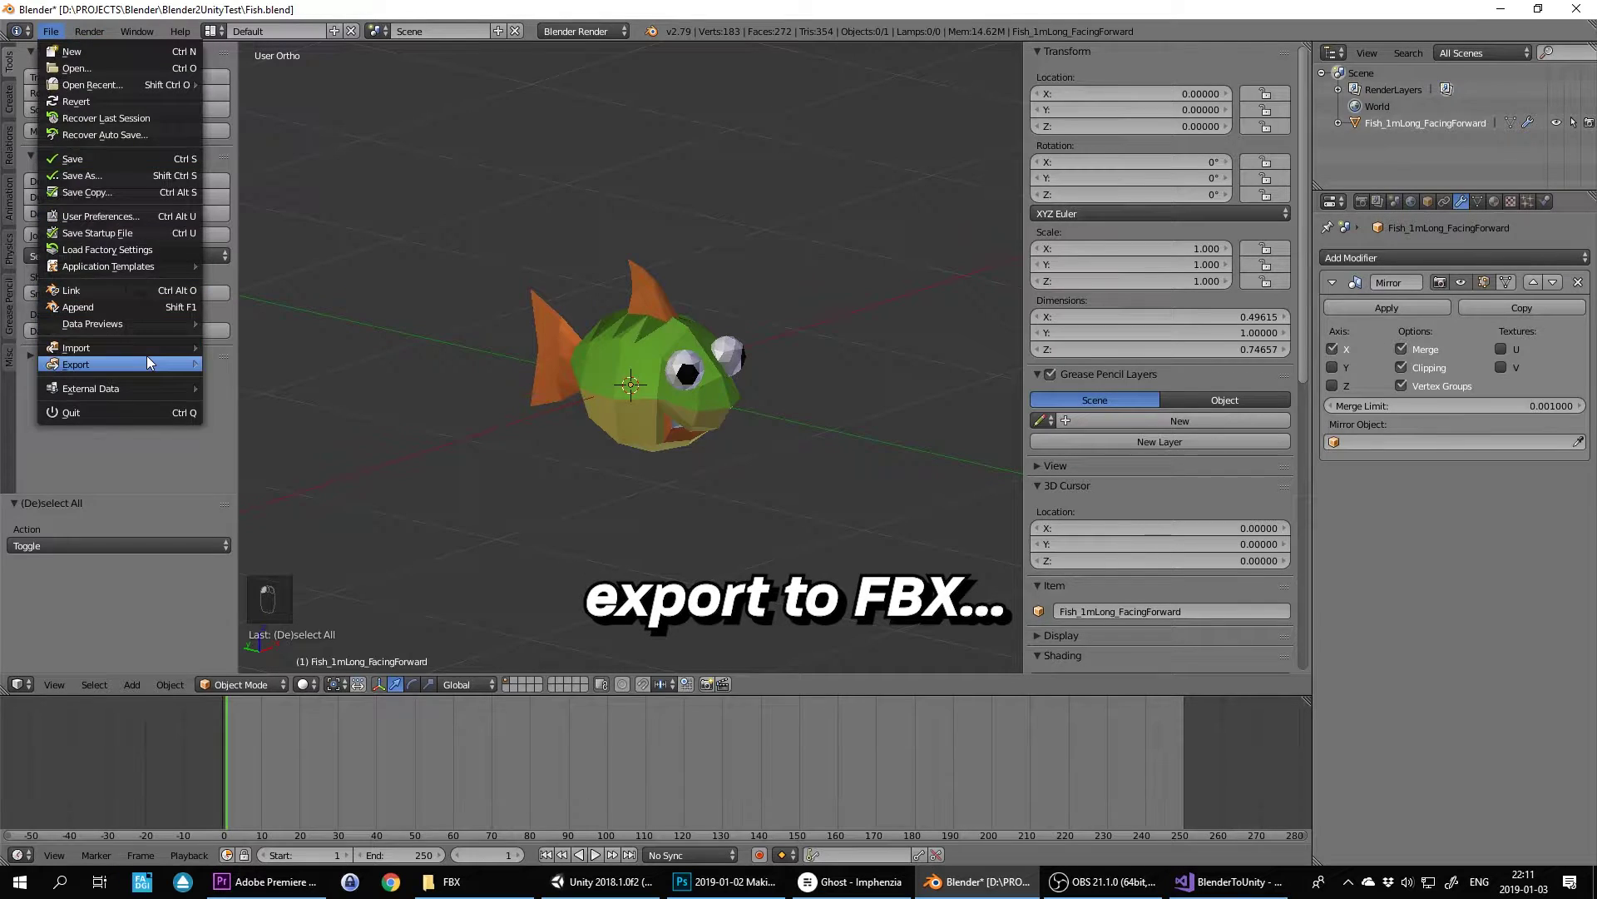
mouse_move(147, 364)
left_click(262, 420)
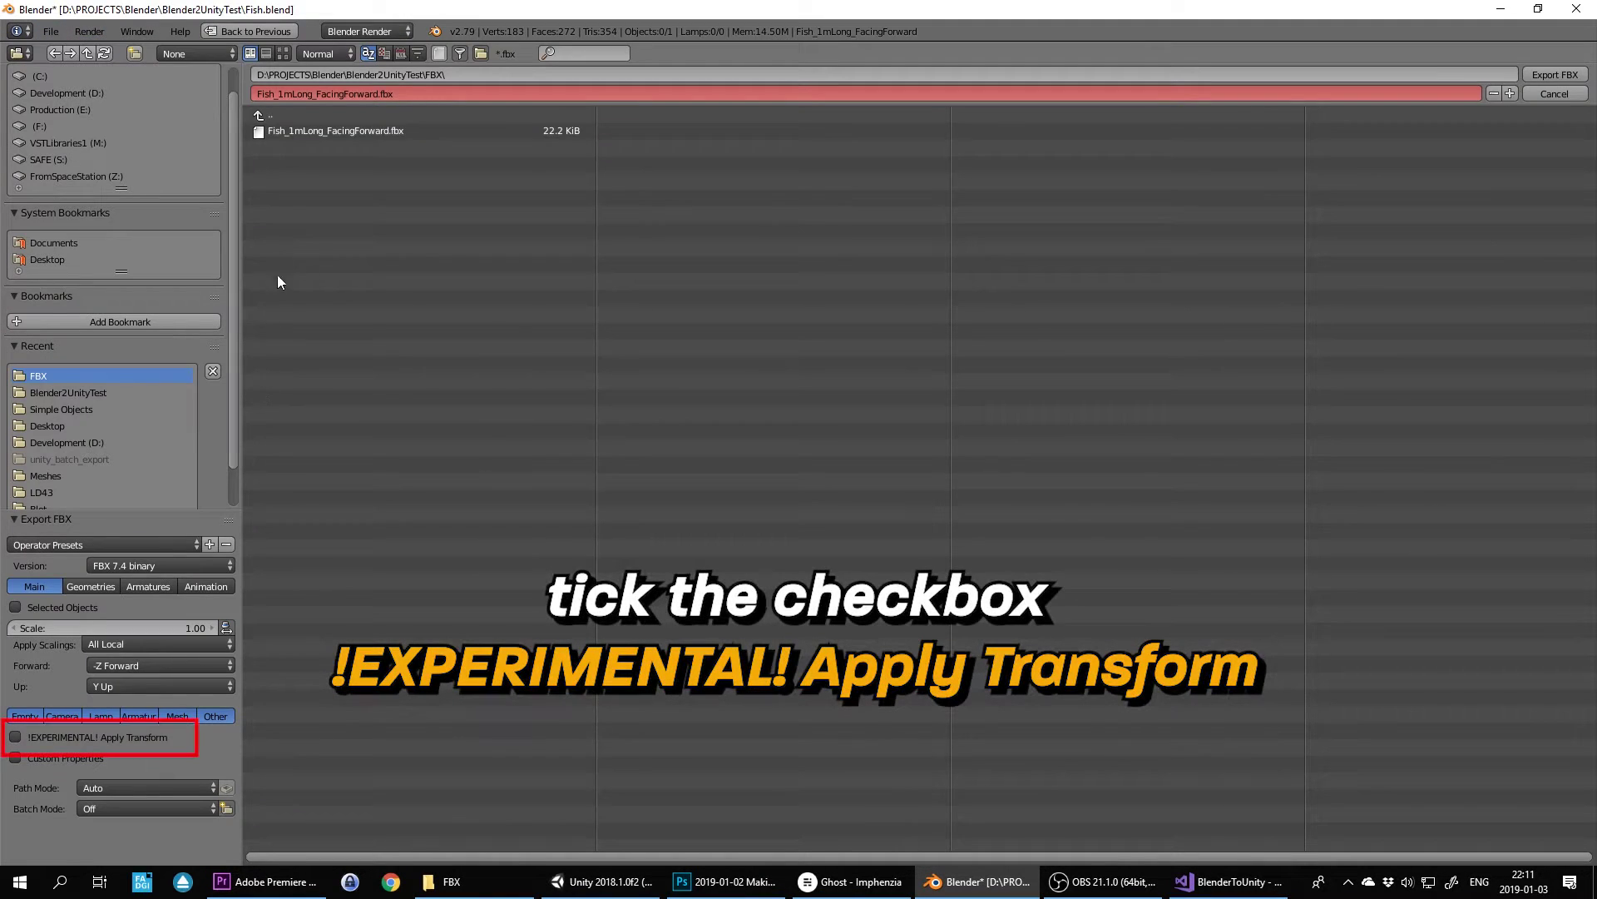
left_click(316, 132)
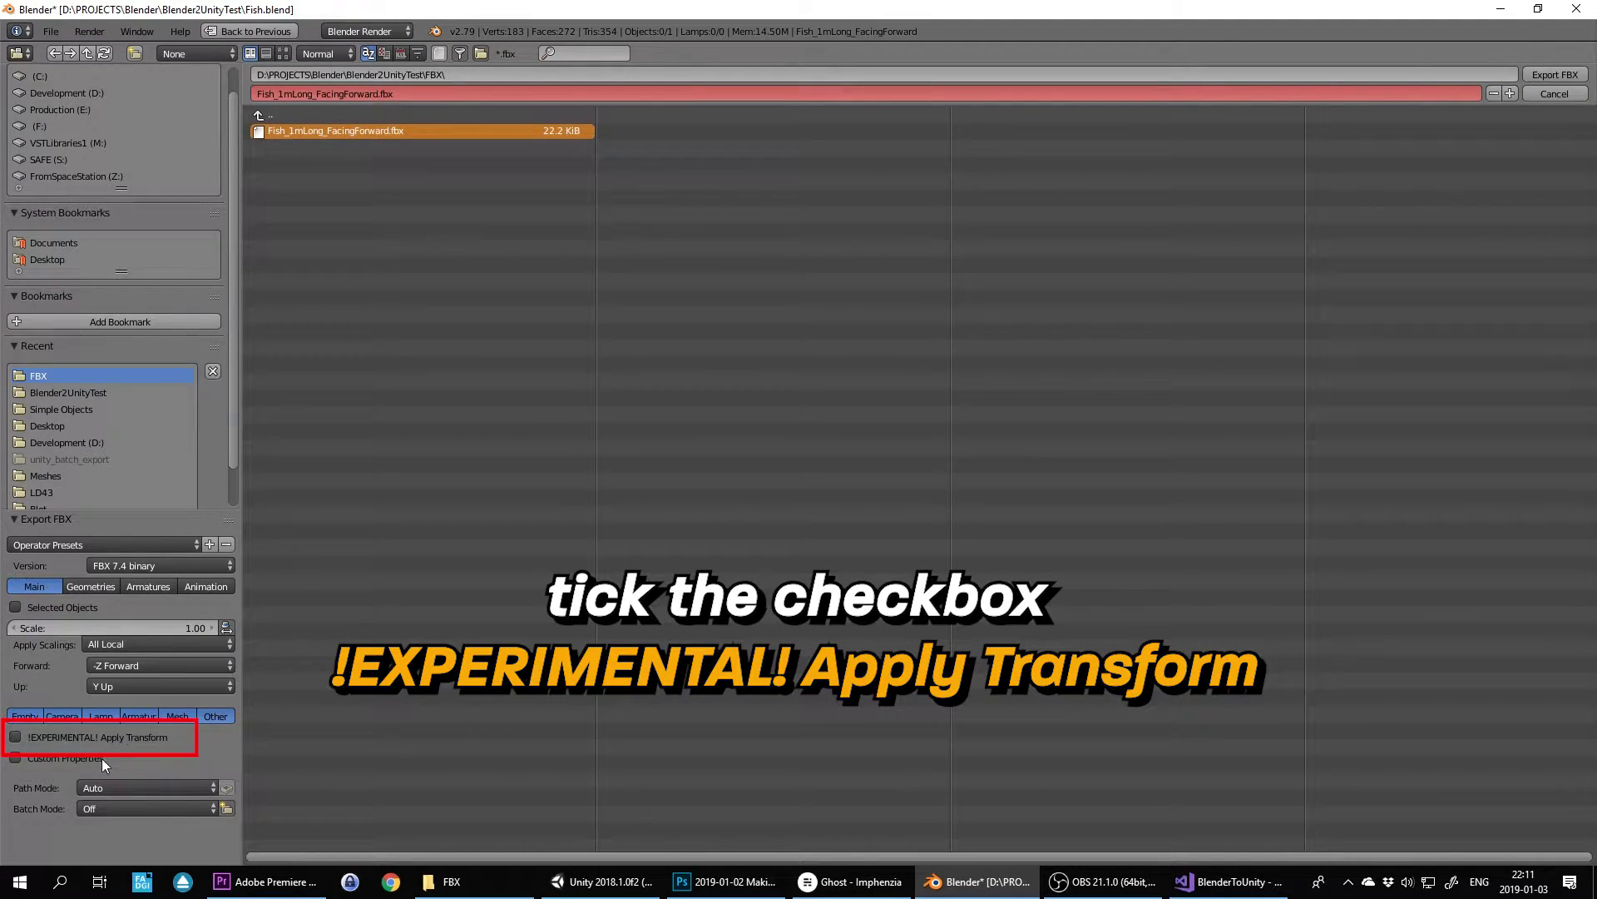
left_click(1555, 75)
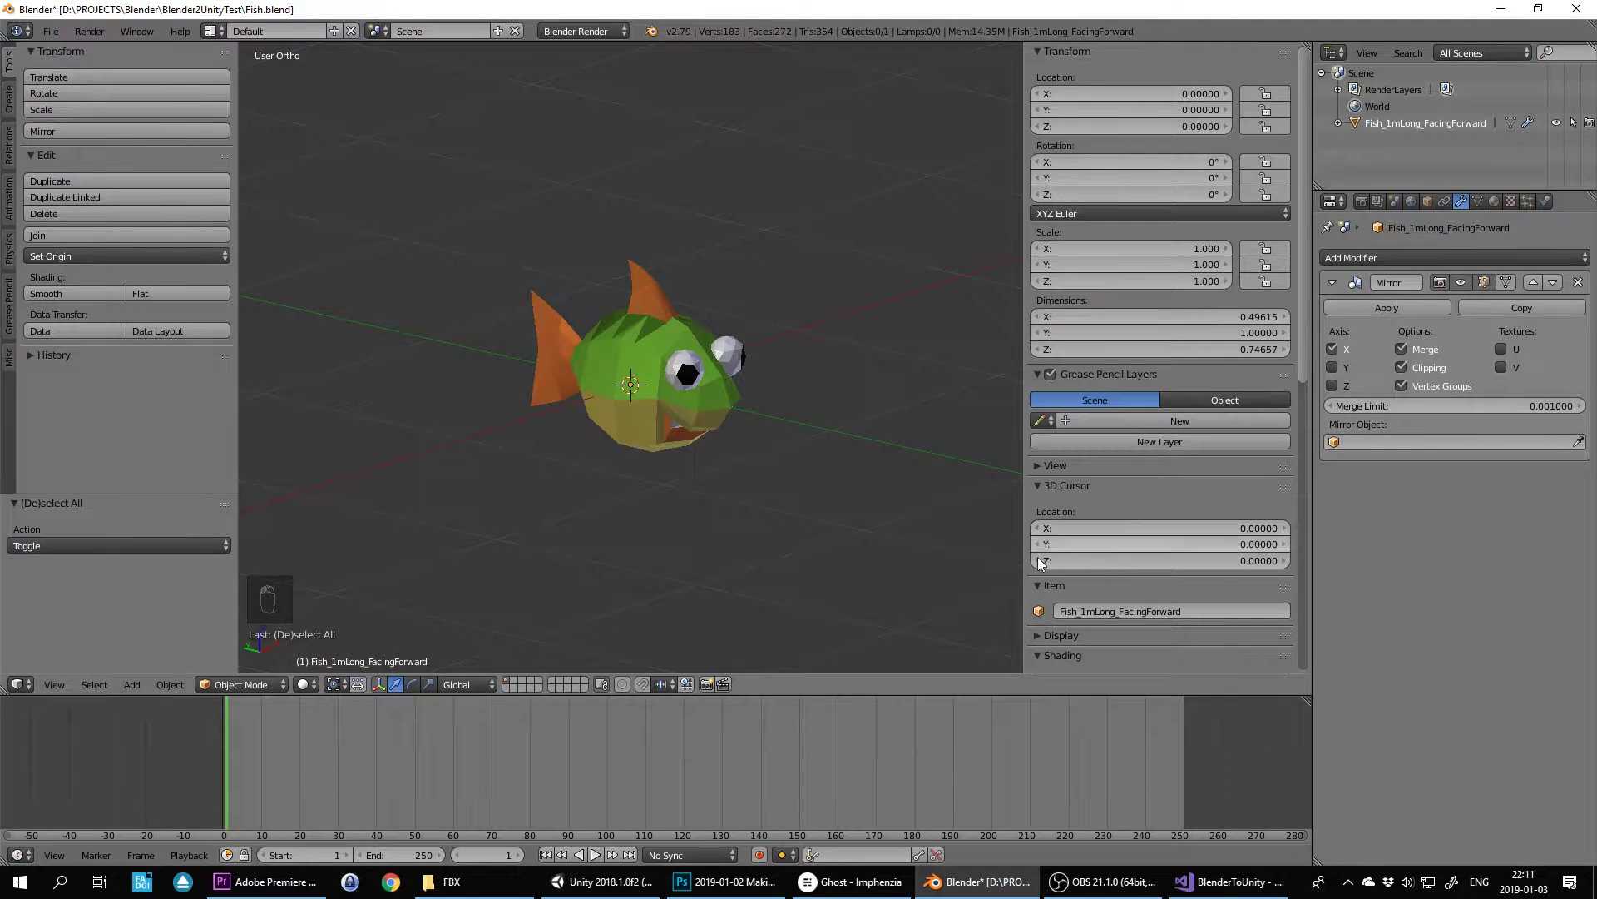
left_click(452, 881)
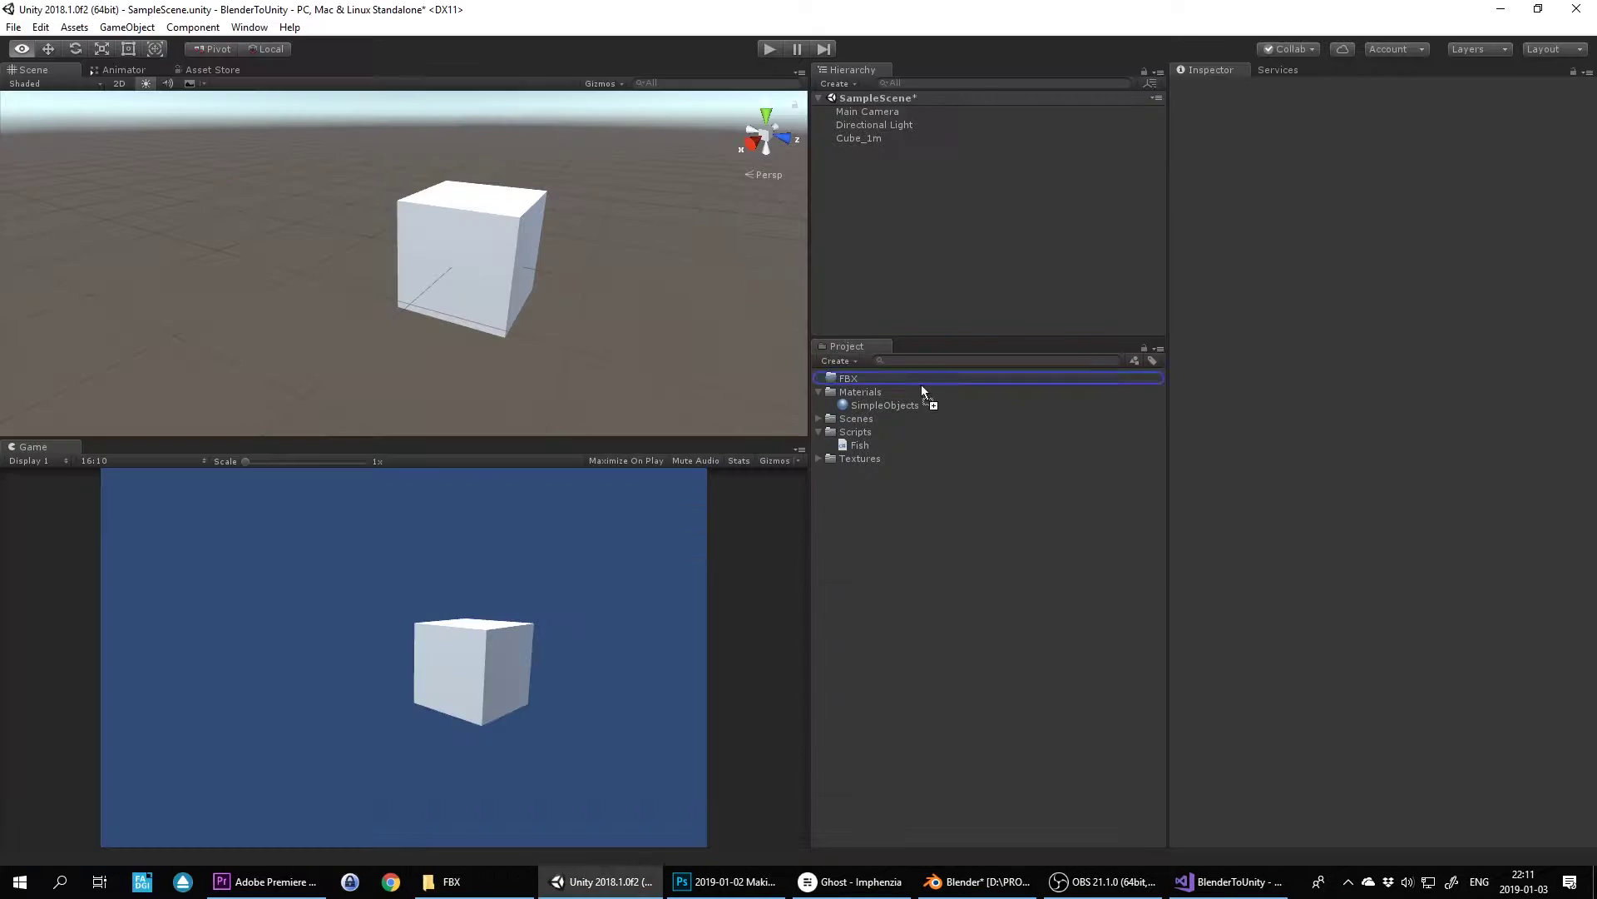
Import the updated fish FBX into the FBX folder, attach the Fish script, and play-test it swimming forward.
left_click_drag(921, 384, 849, 376)
left_click_drag(849, 376, 850, 377)
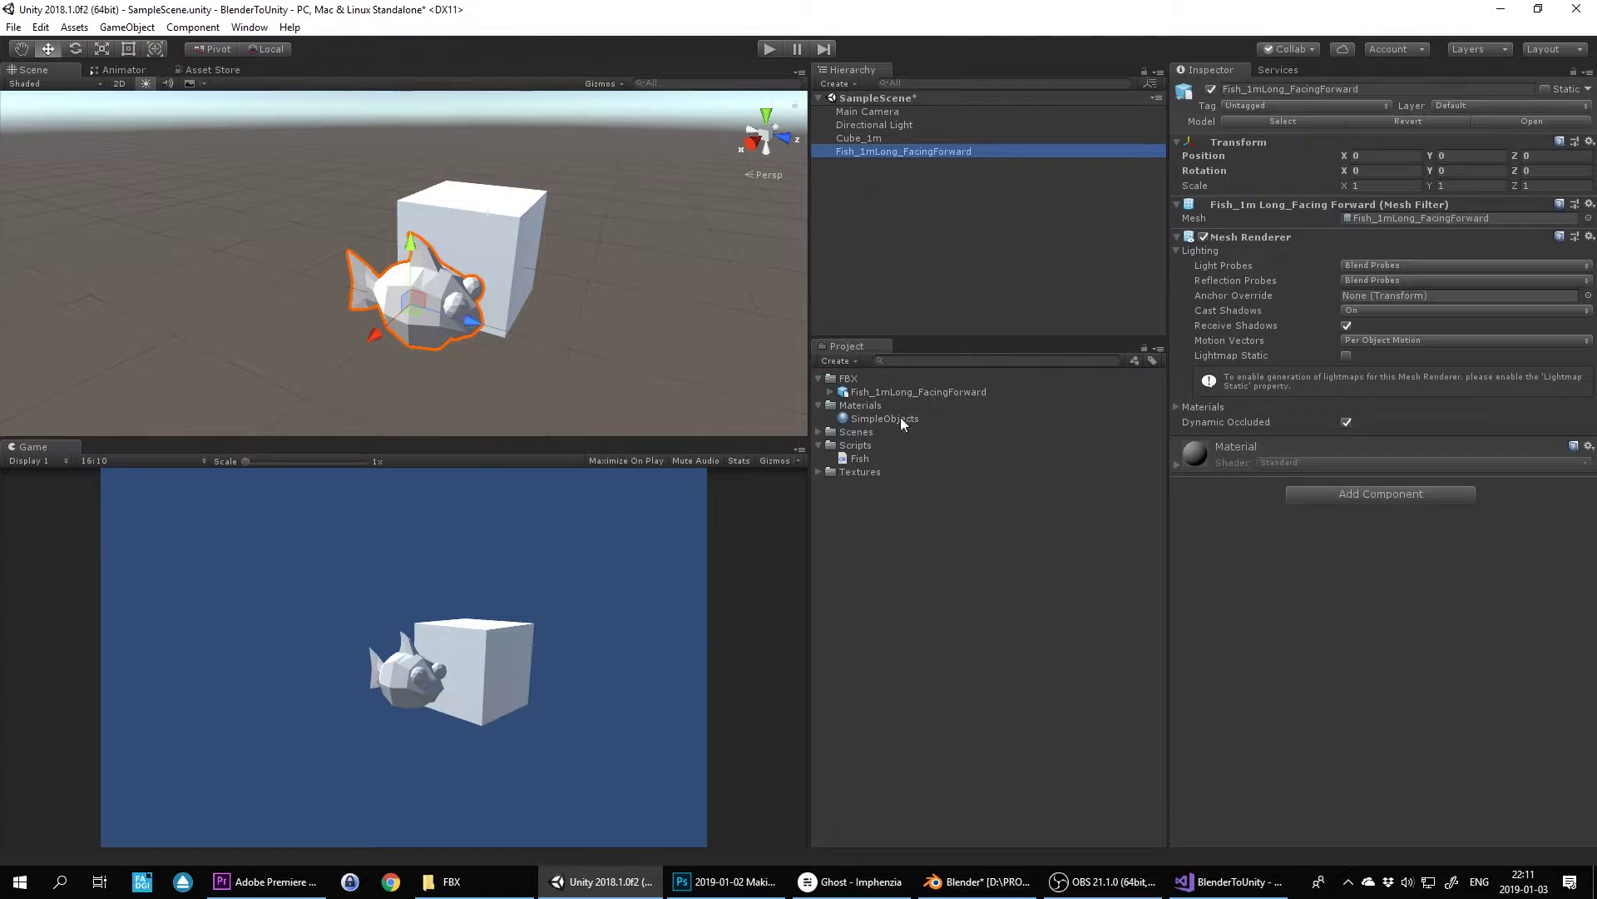
left_click_drag(1273, 492, 1281, 488)
left_click(1311, 169)
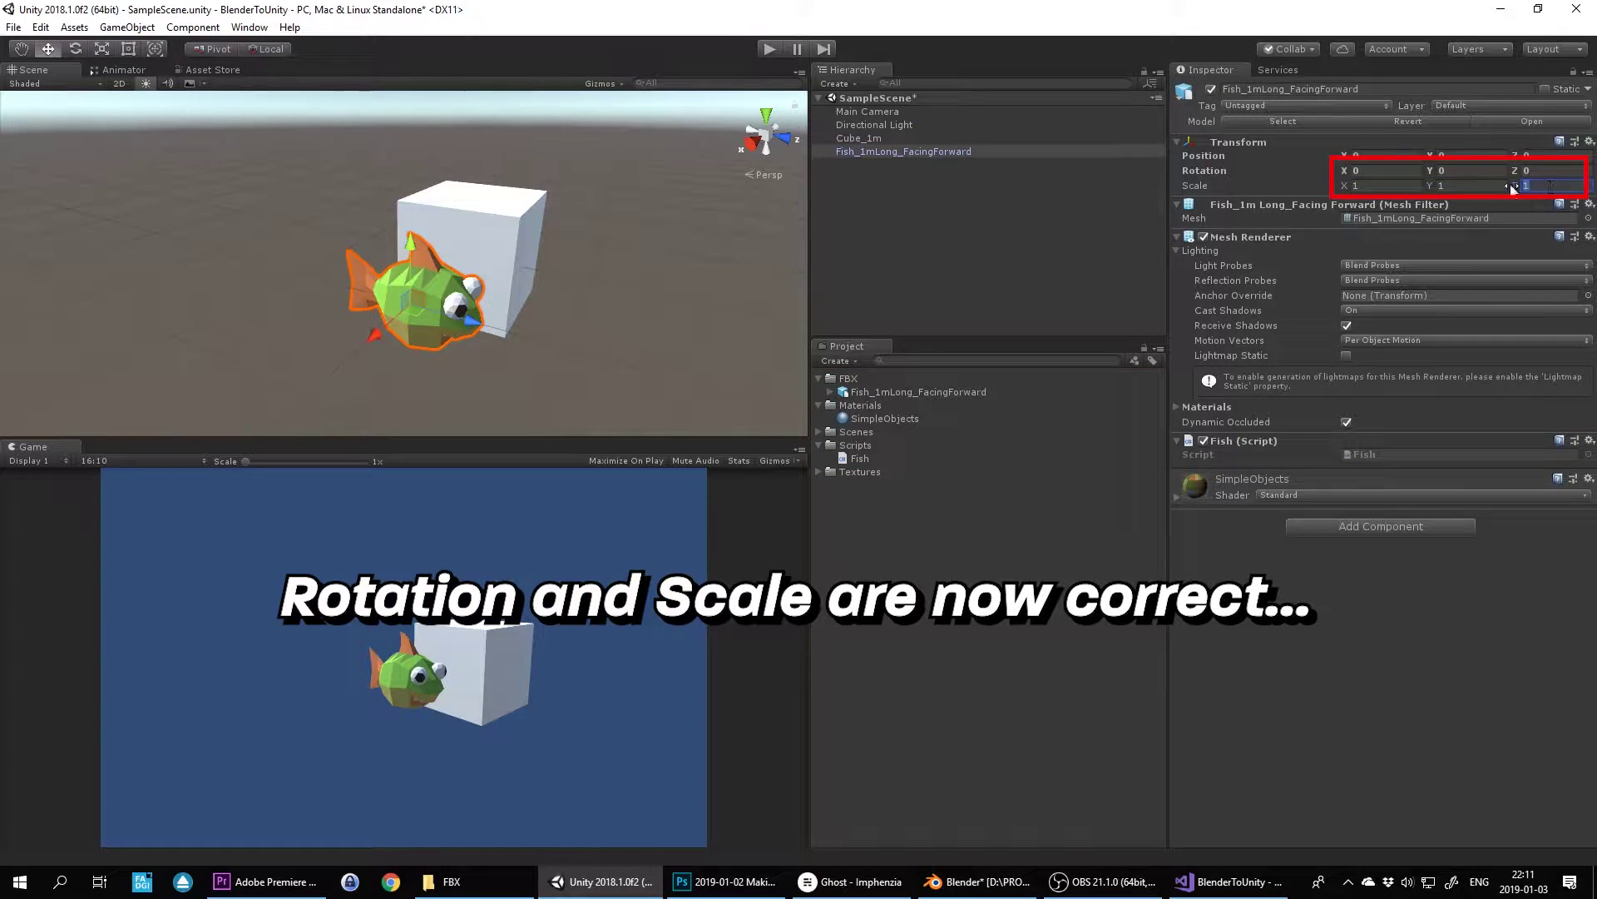
left_click(980, 165)
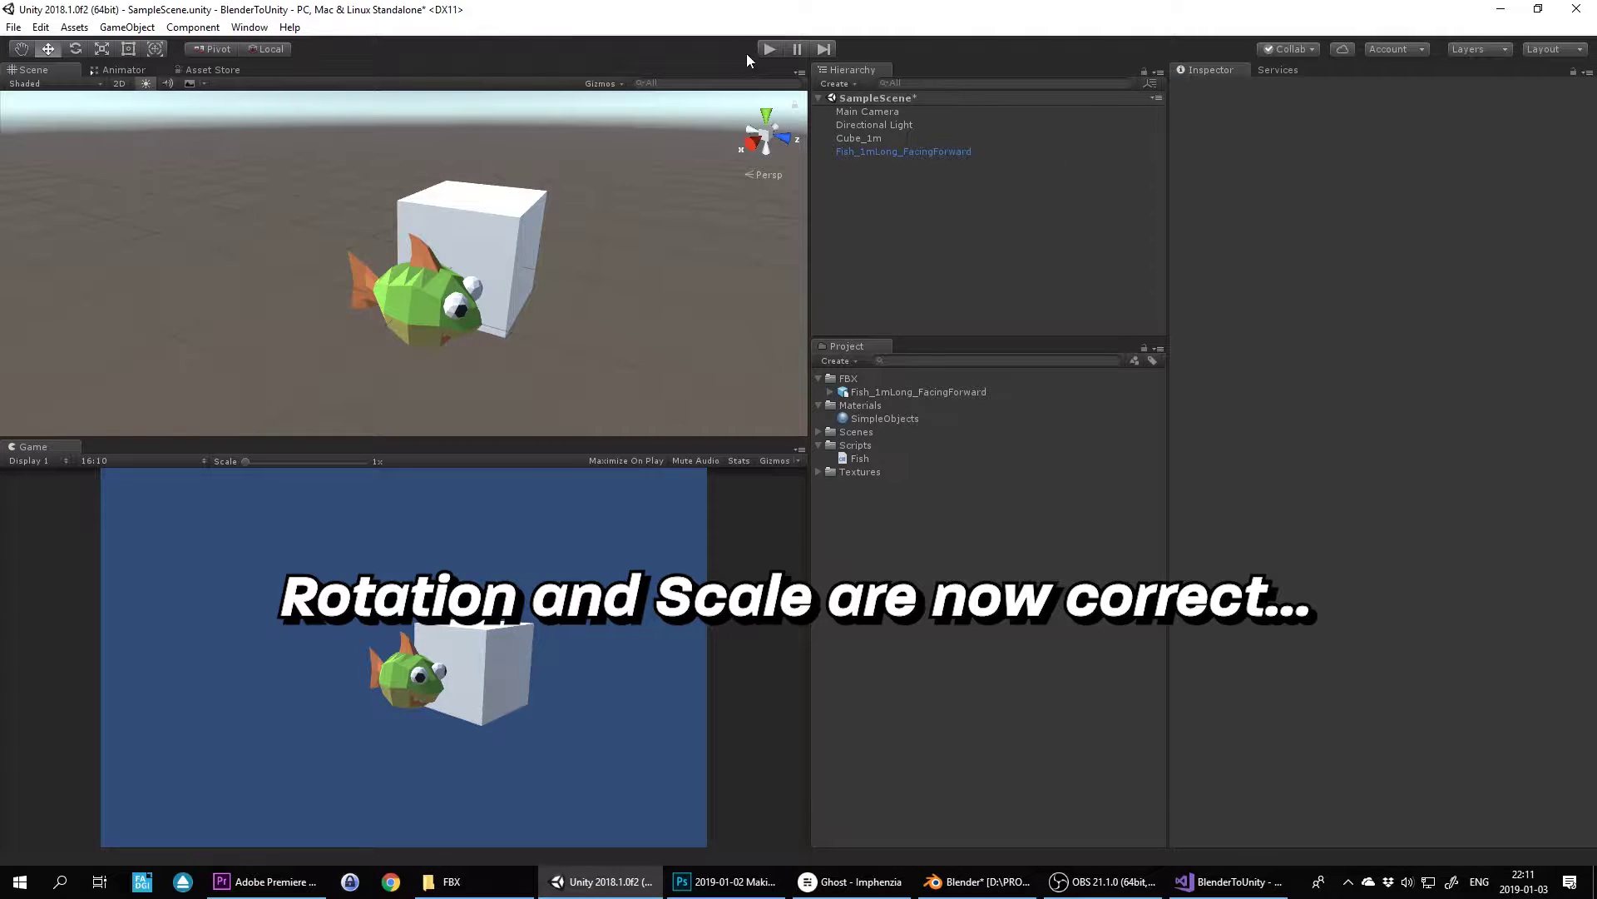
left_click(769, 49)
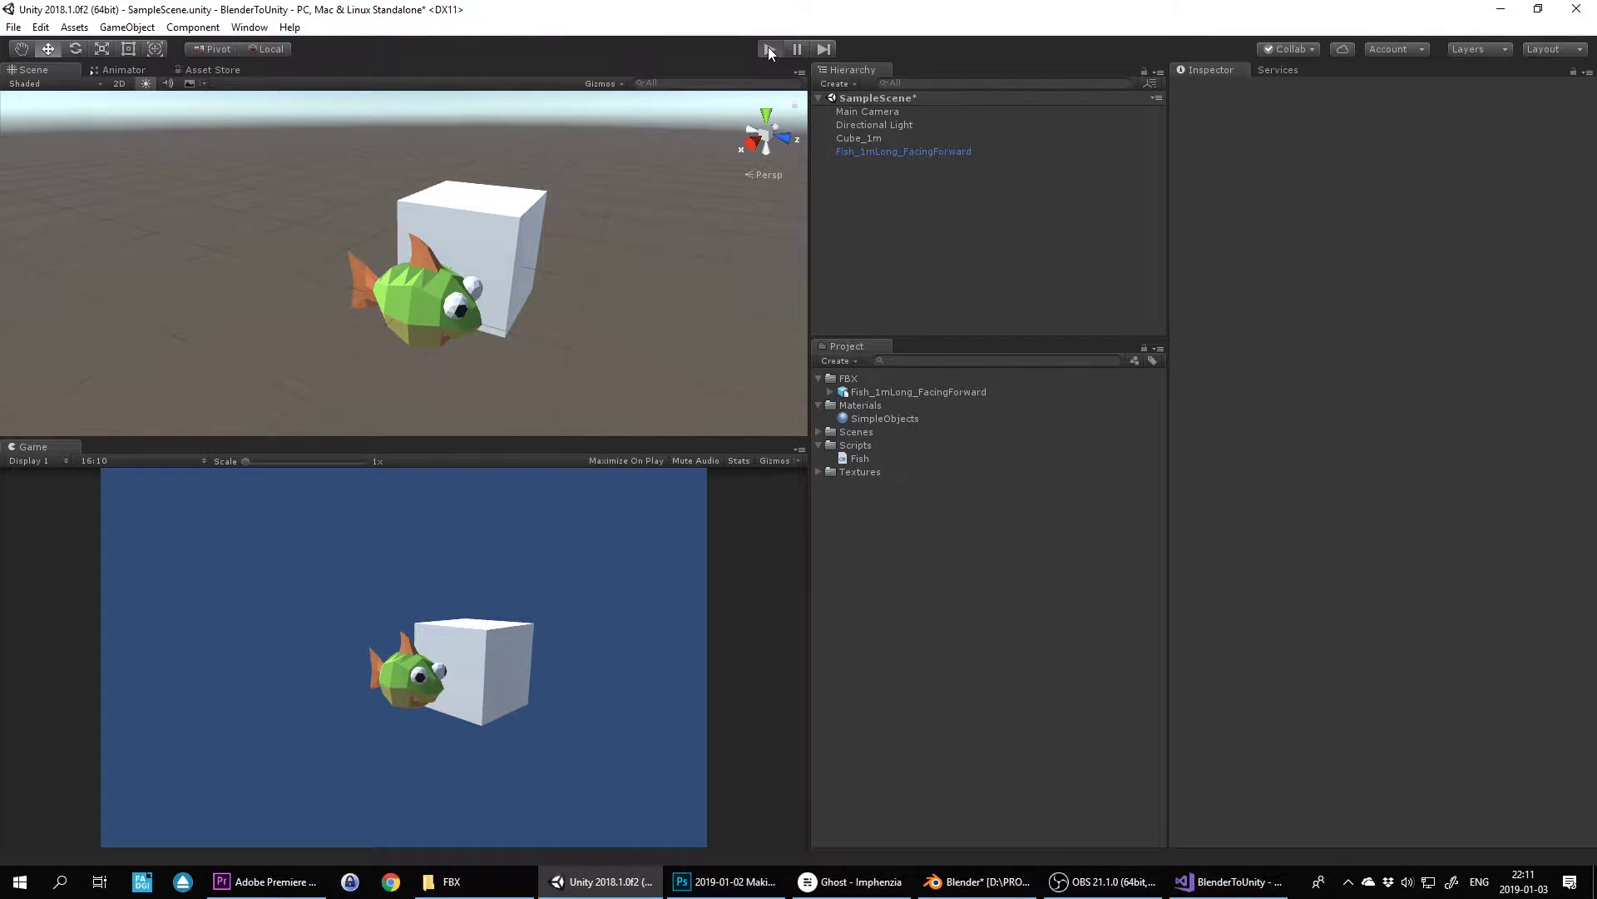
left_click(892, 152)
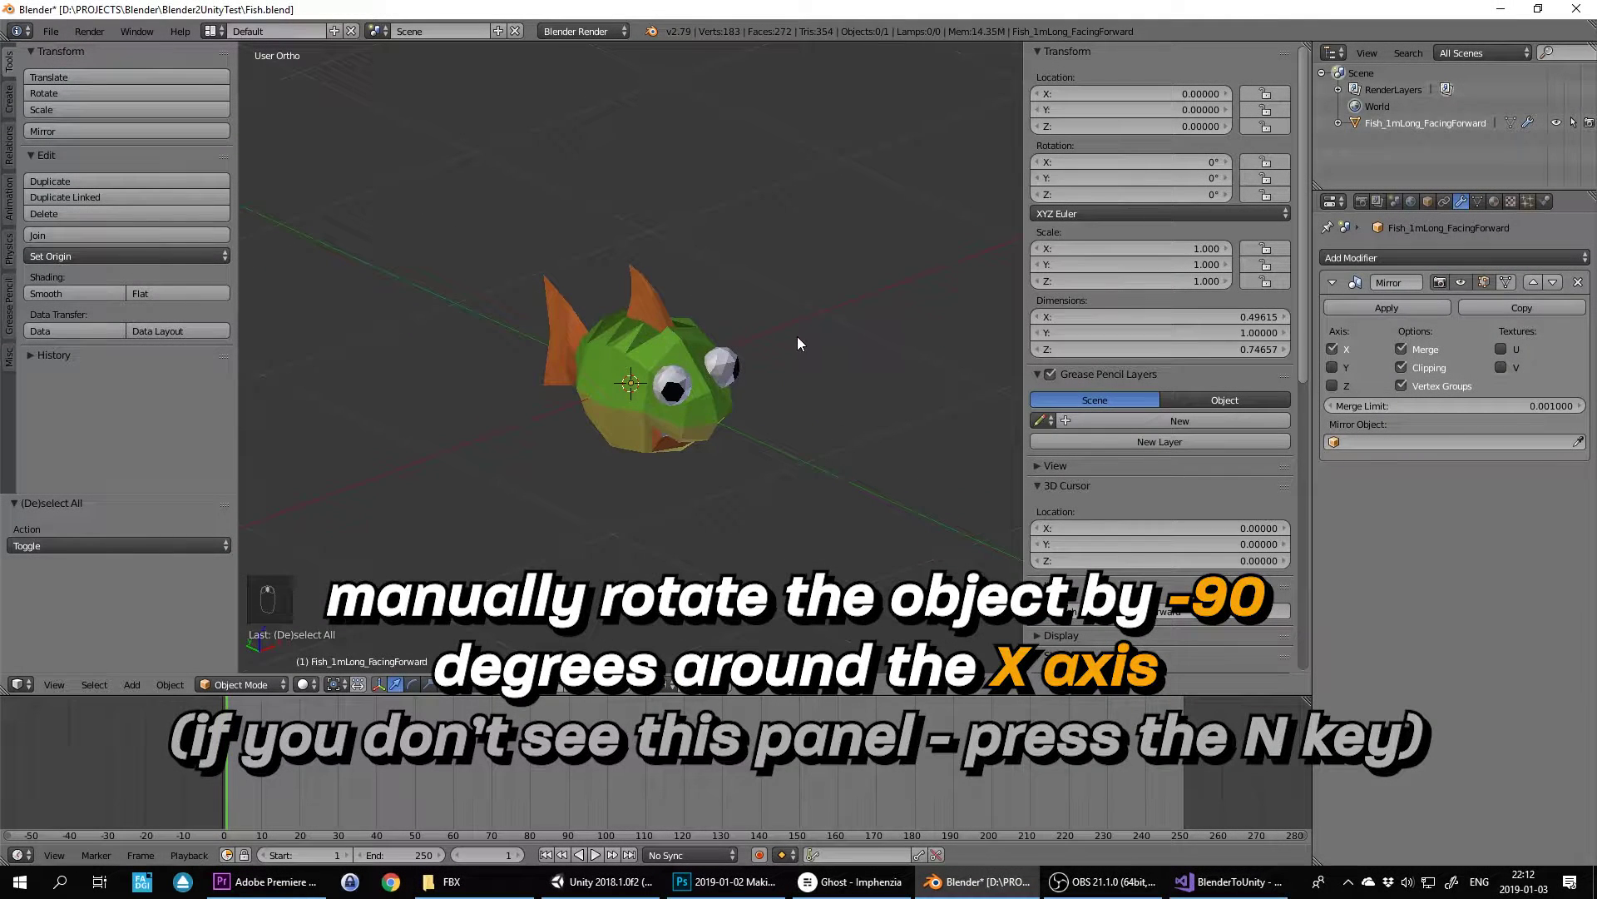
Set the fish's X rotation to -90° and apply the rotation into the mesh.
mouse_move(864, 268)
middle_mouse_down()
mouse_move(850, 306)
mouse_move(836, 275)
middle_mouse_up()
left_click(1202, 161)
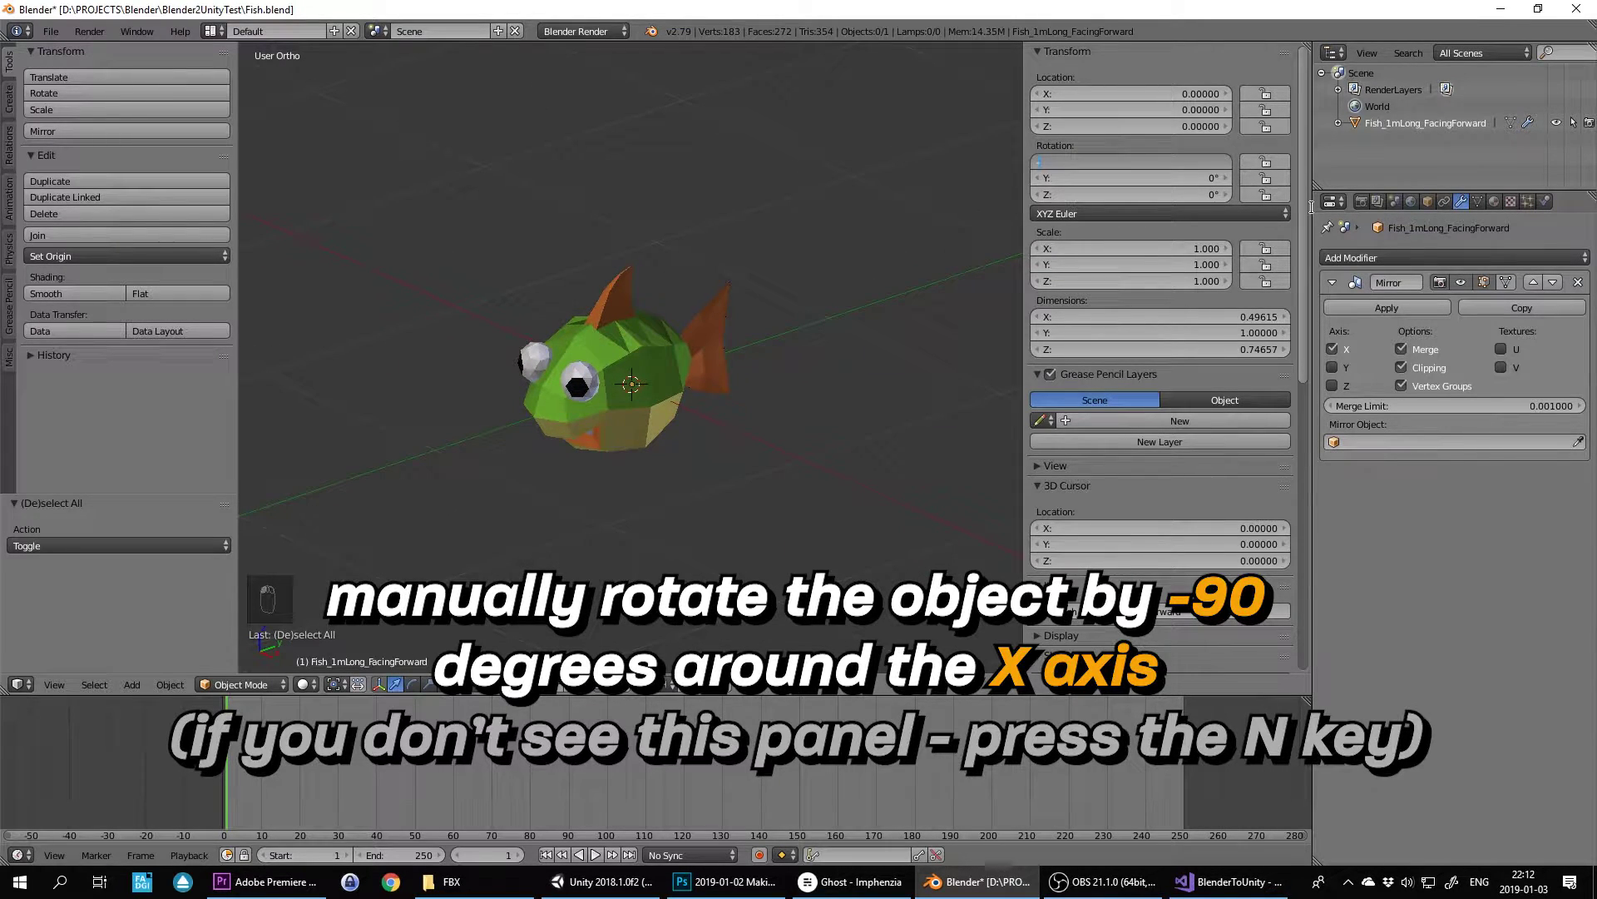
key("Return")
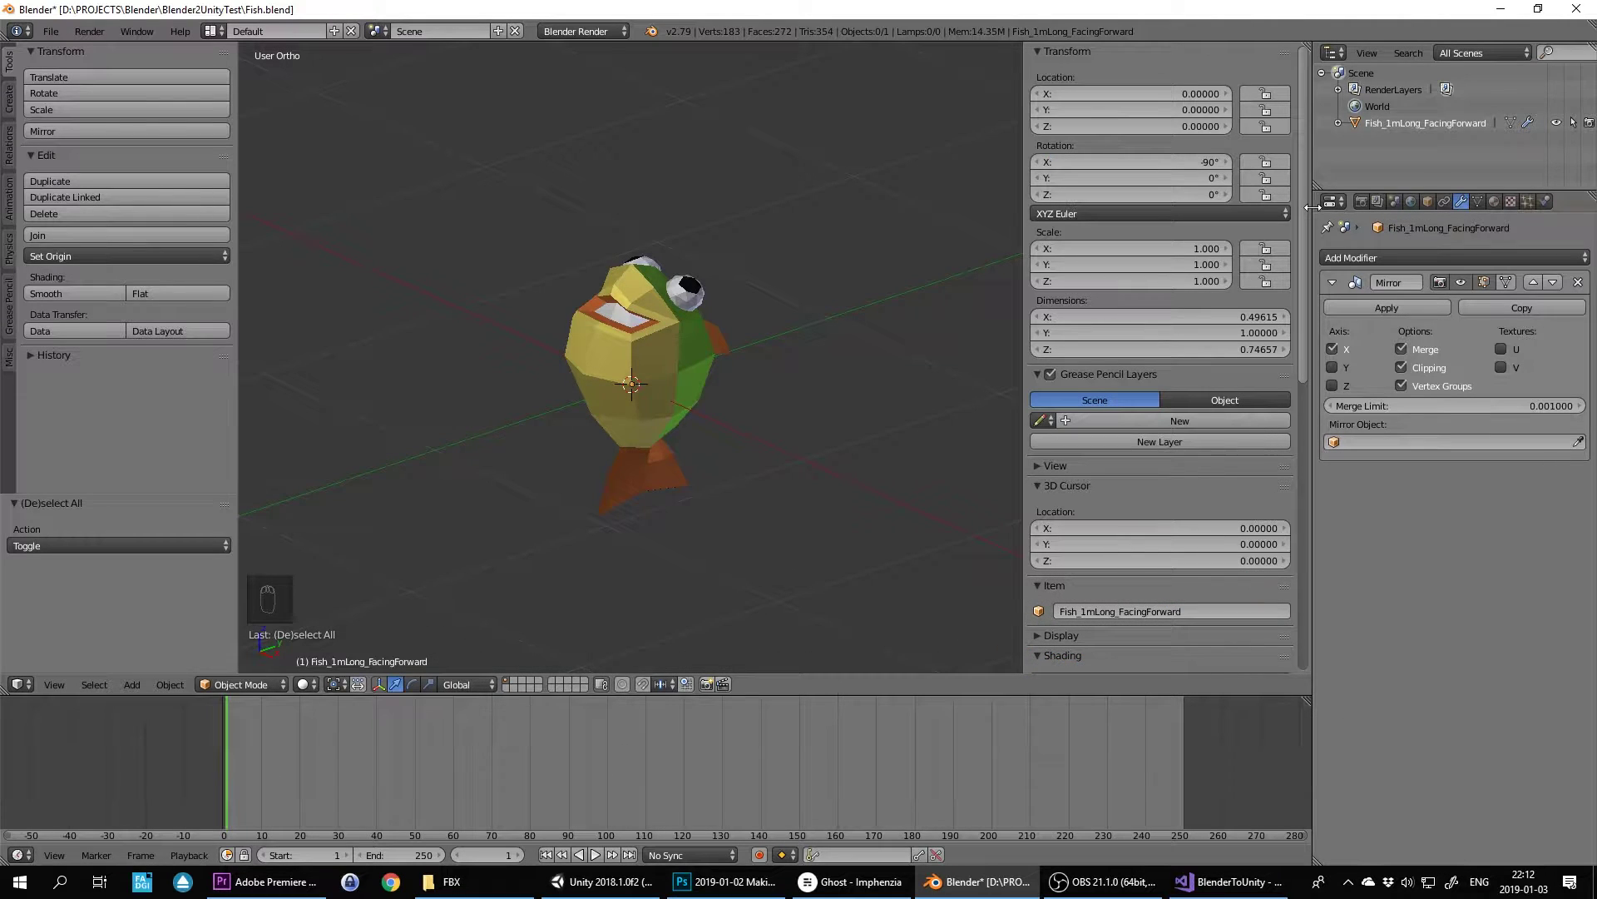
right_click(725, 367)
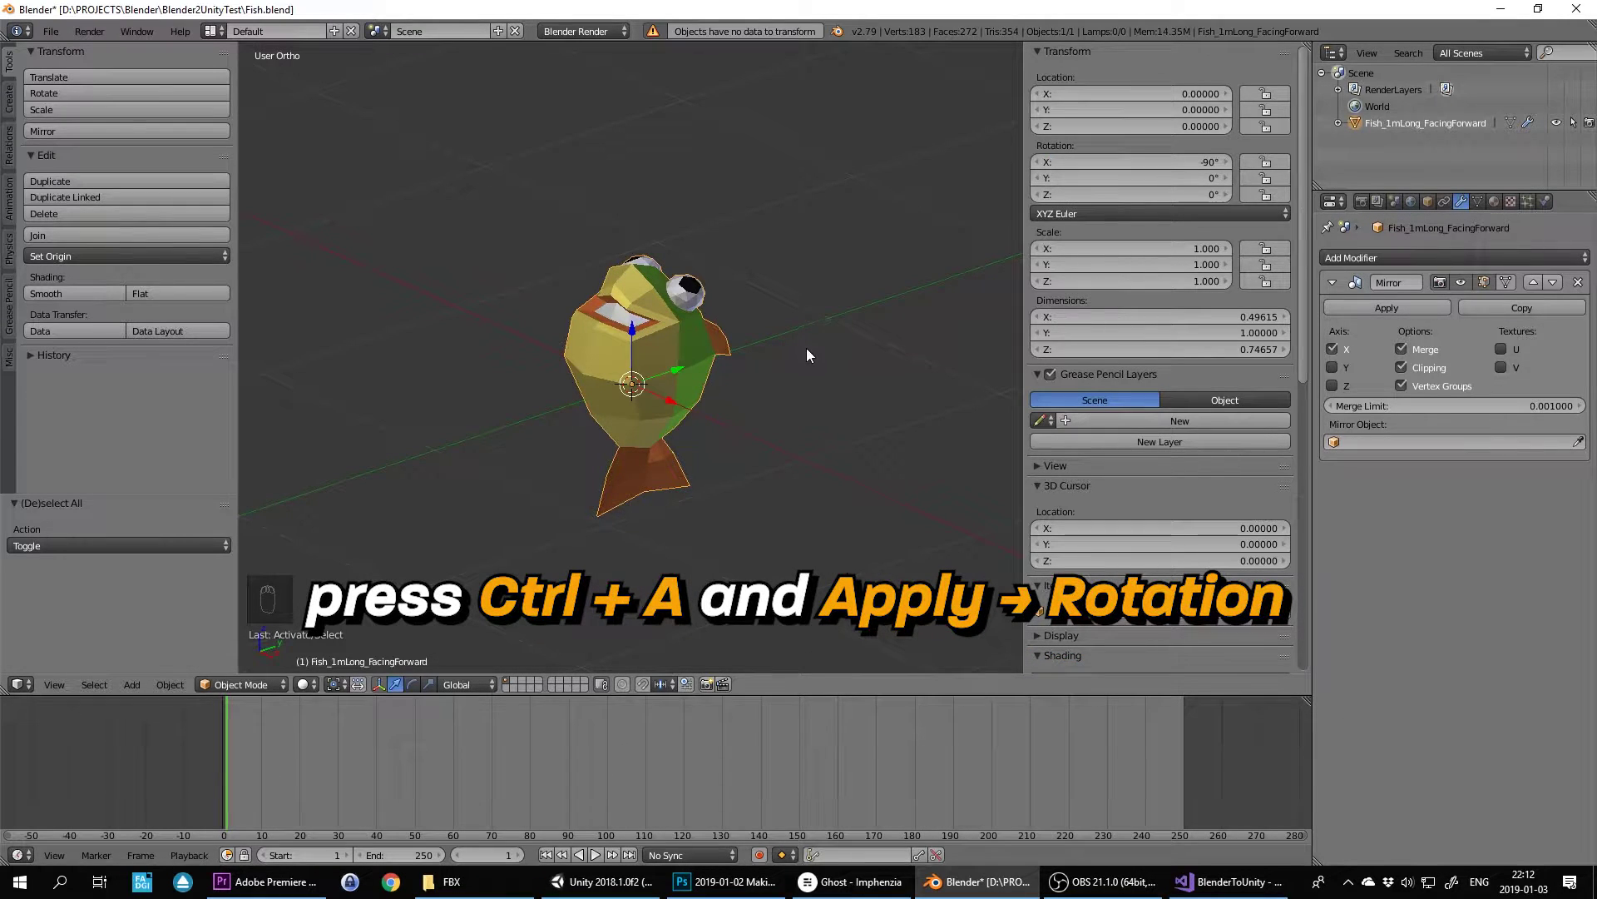
key("ctrl+a")
left_click(807, 349)
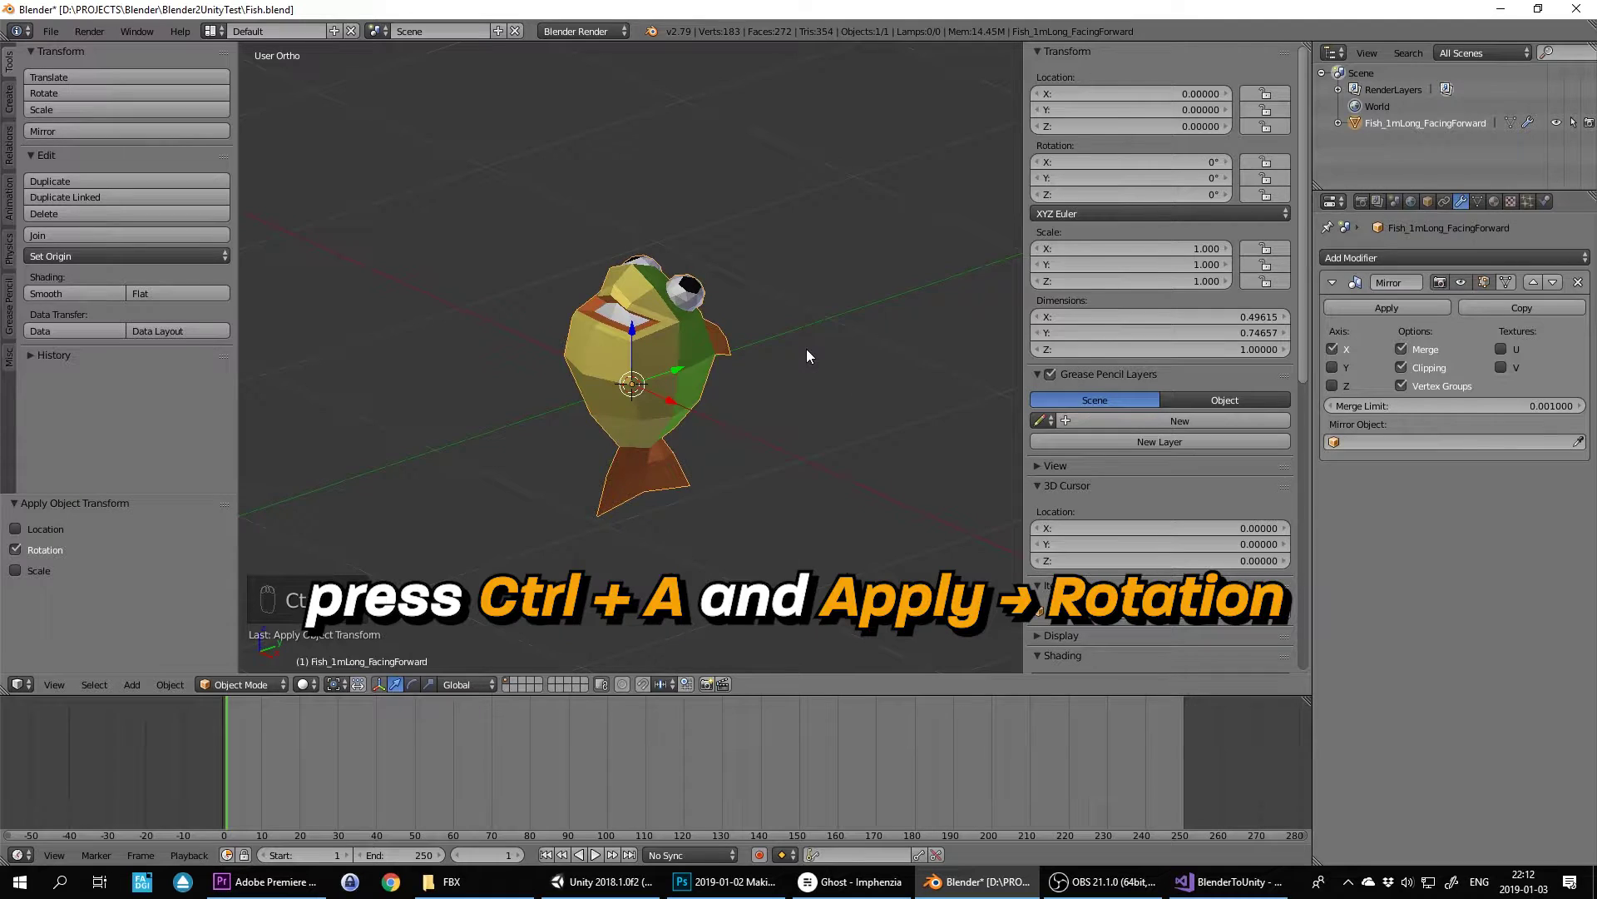
Set the fish's X rotation back to 90° without applying it.
left_click(1212, 163)
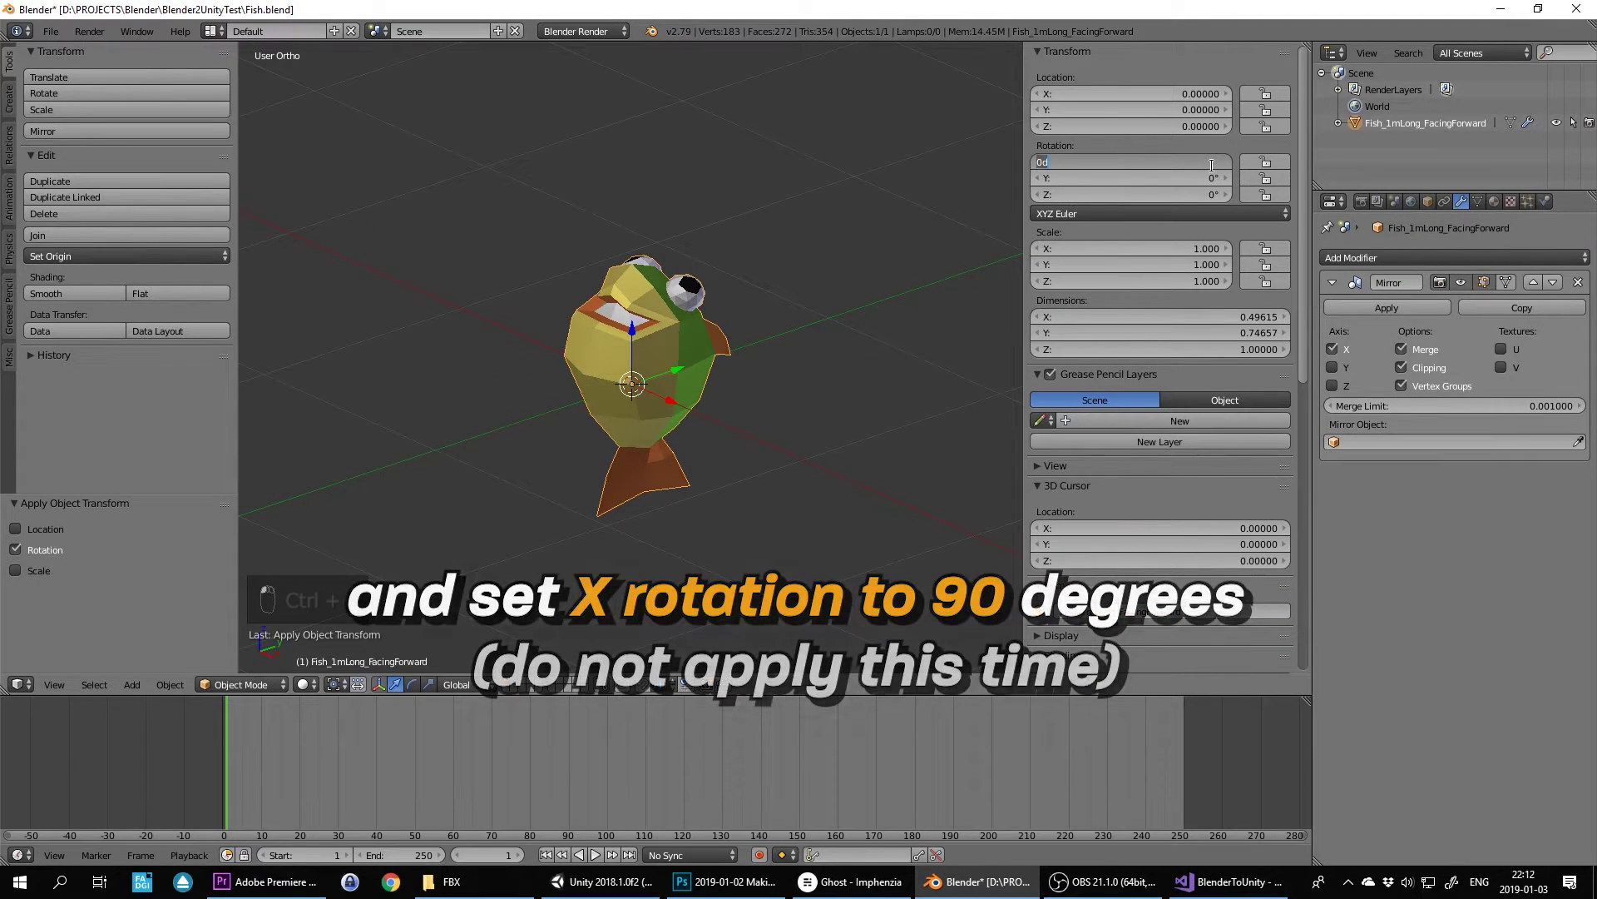
type("90")
key("Return")
middle_click_drag(840, 317, 912, 269)
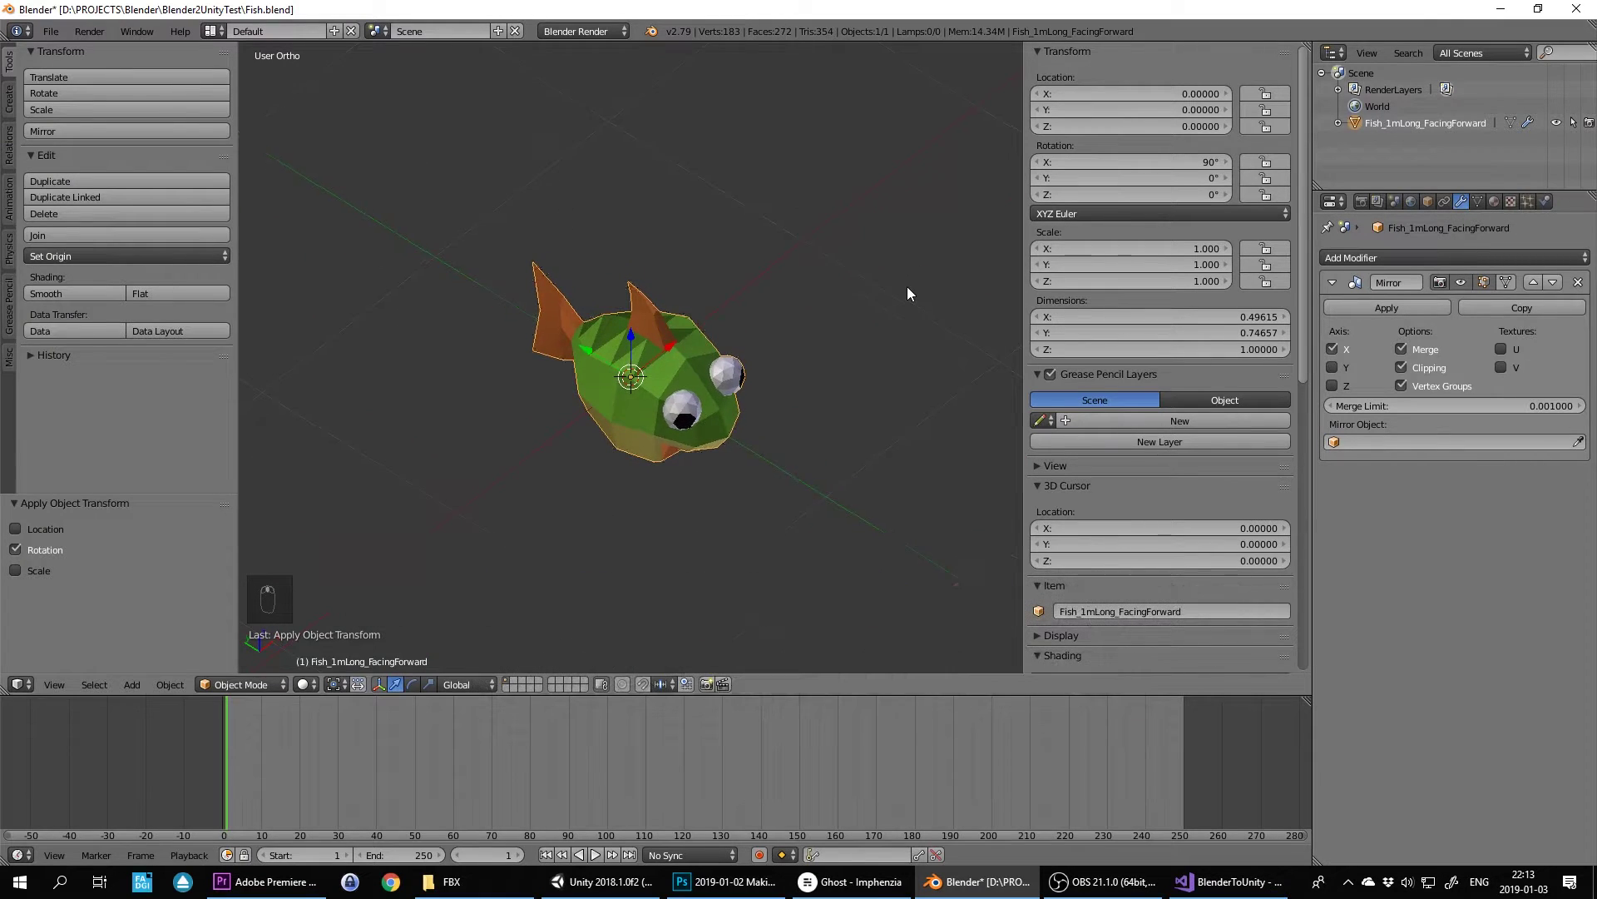
left_click(51, 31)
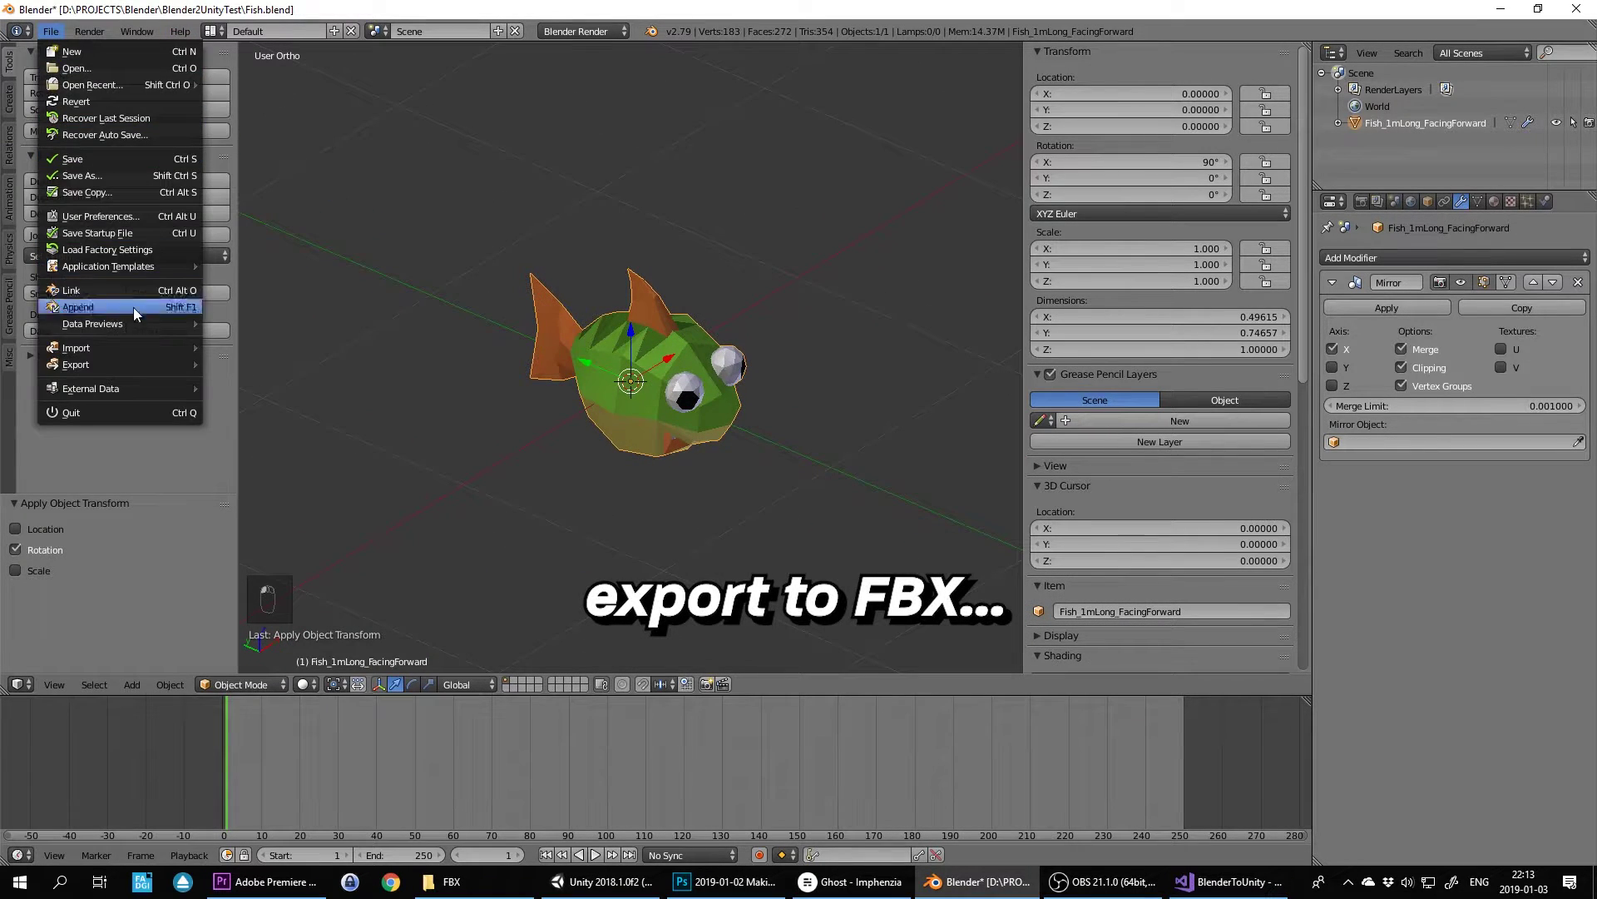
Export the fish over Fish_1mLong_FacingForward.fbx with Apply Scalings set to FBX Units Scale.
mouse_move(128, 361)
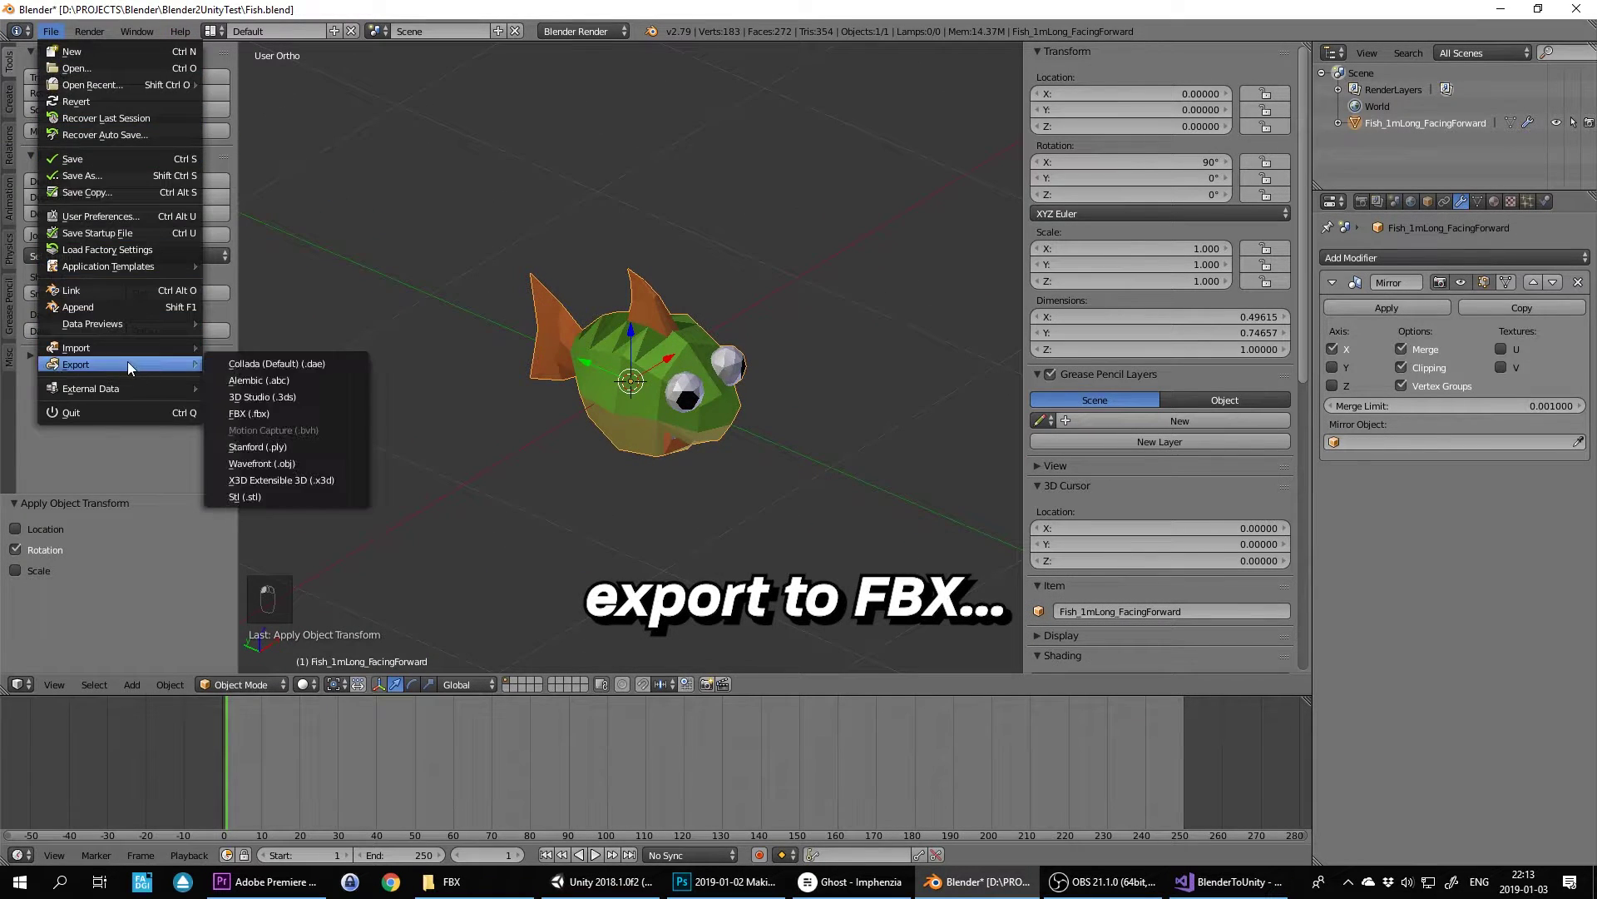
left_click(283, 417)
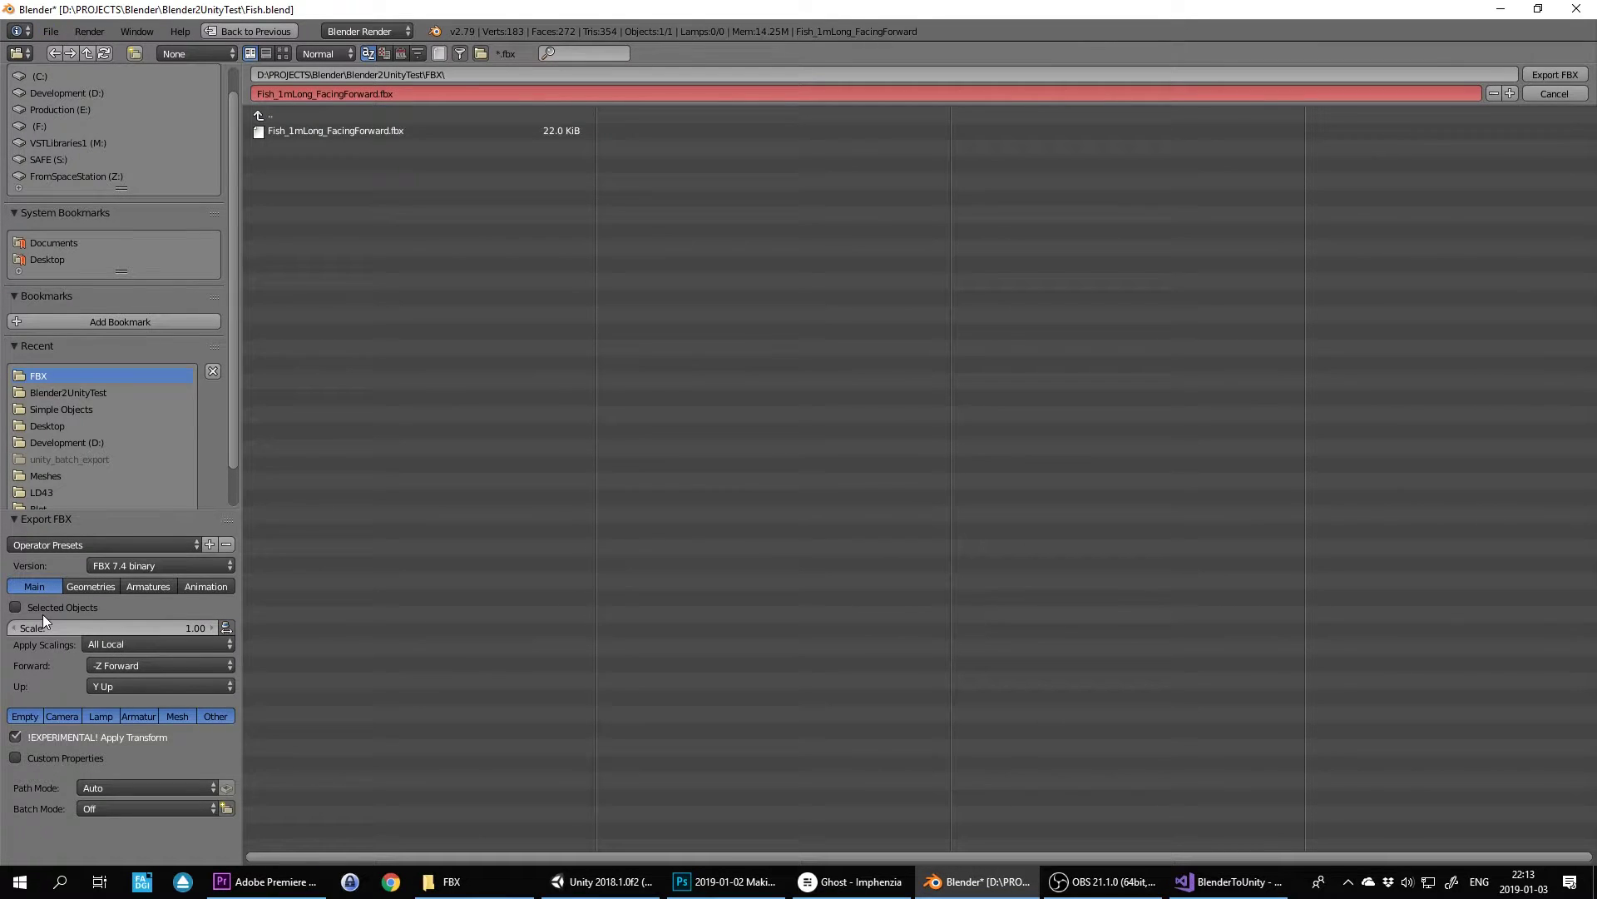
left_click(146, 646)
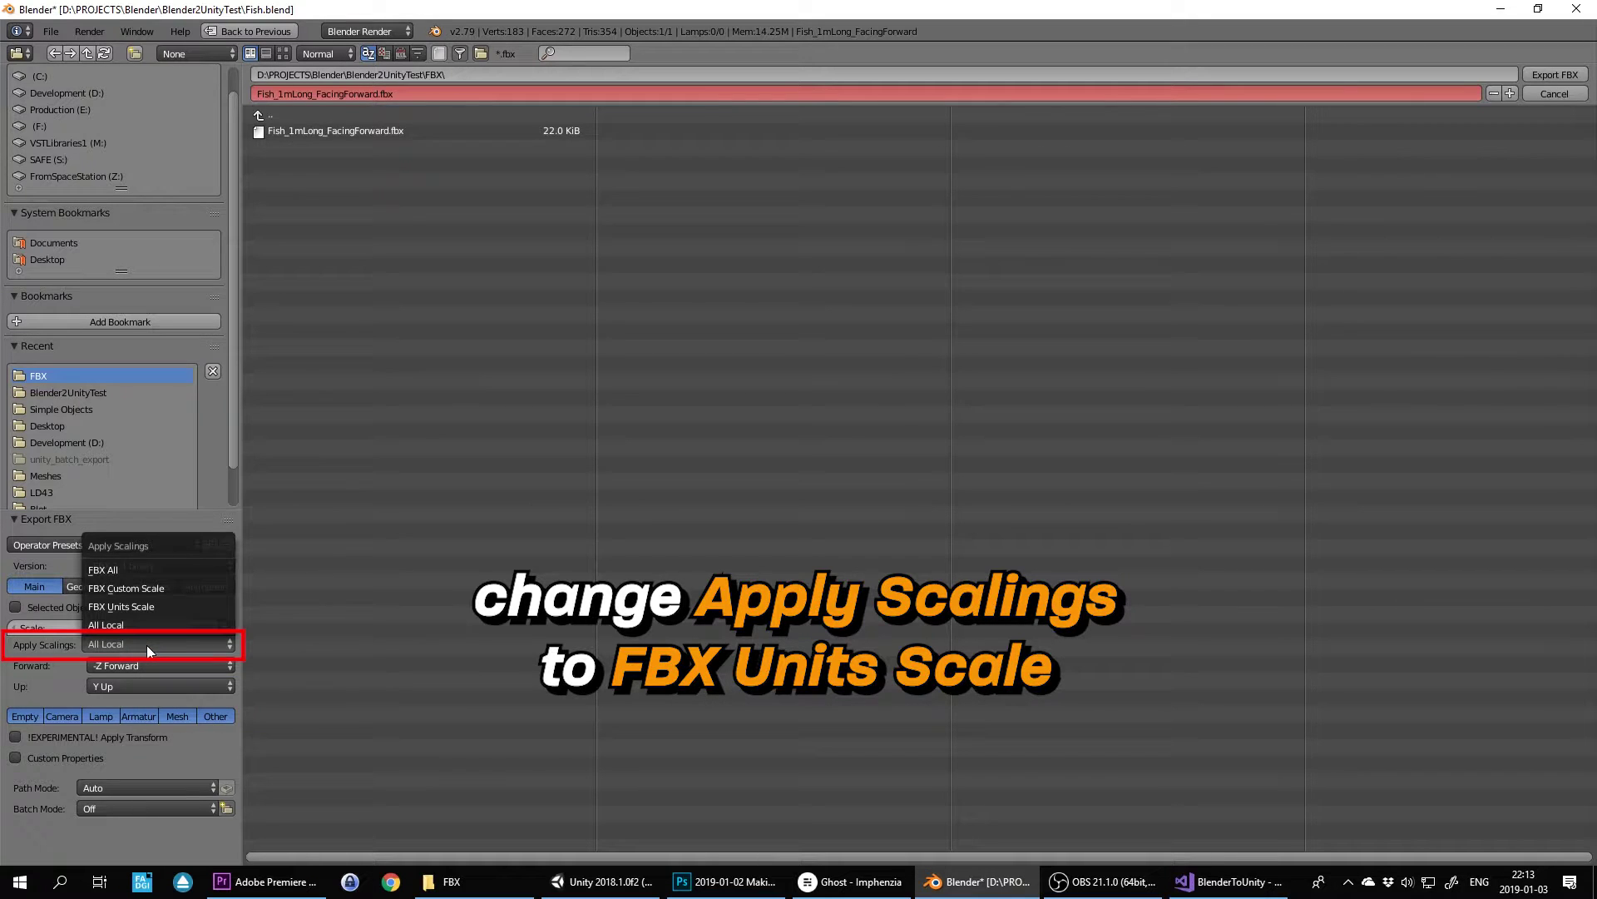
left_click(142, 607)
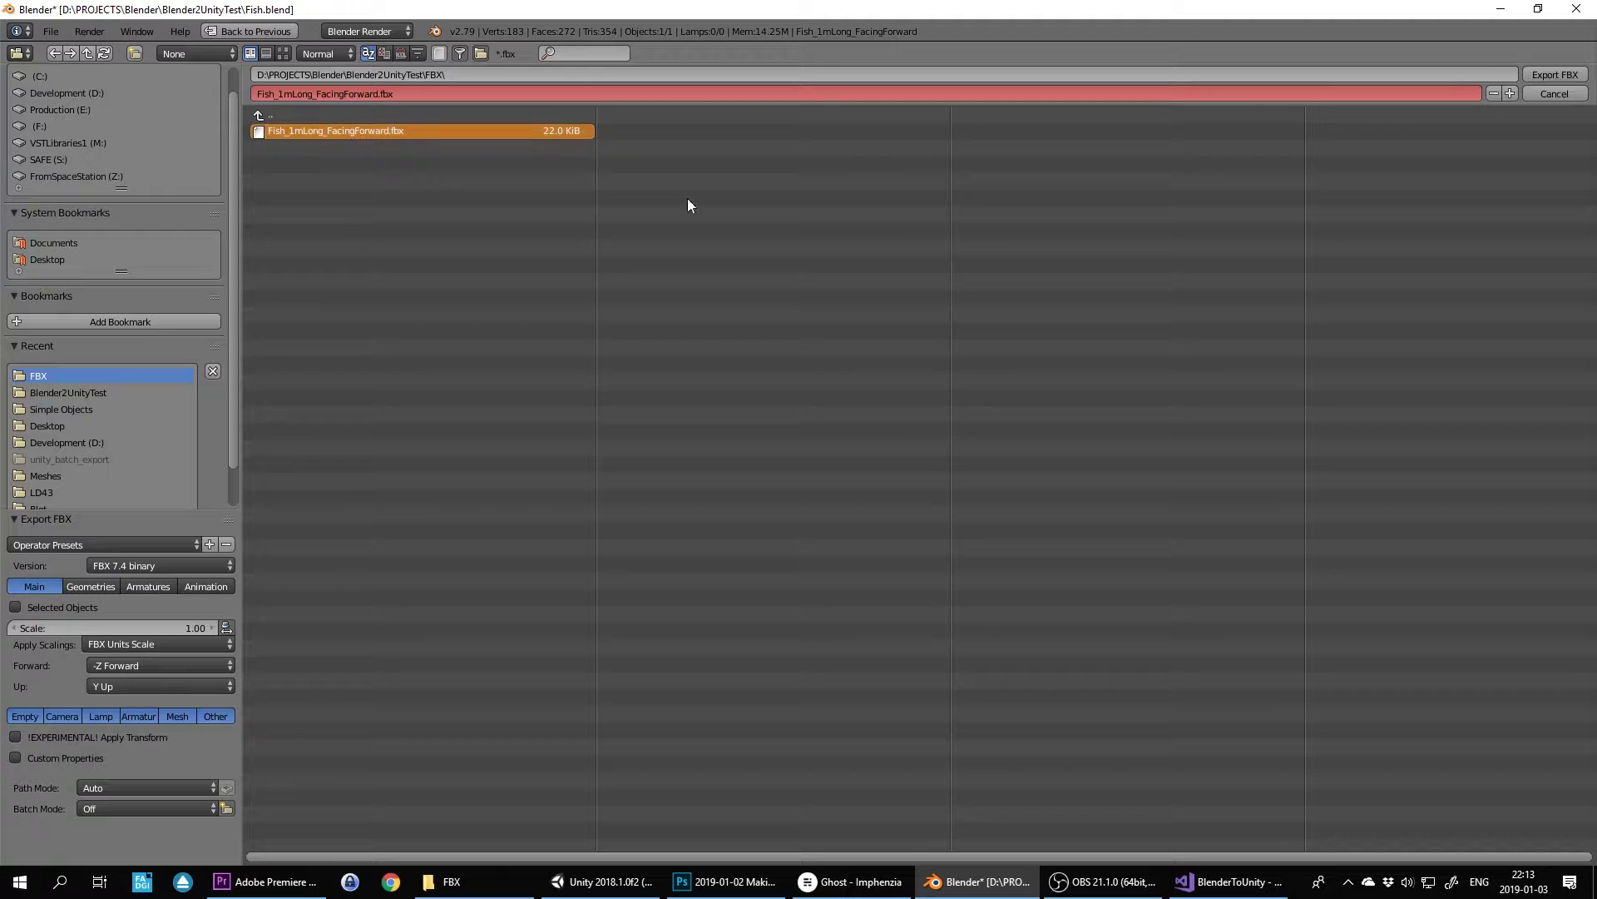
left_click(1555, 74)
Bring the exported fish FBX from the FBX folder into the Unity scene.
key("alt+Tab")
key("Tab")
key("Tab")
key("alt+Tab")
left_click_drag(298, 190, 865, 172)
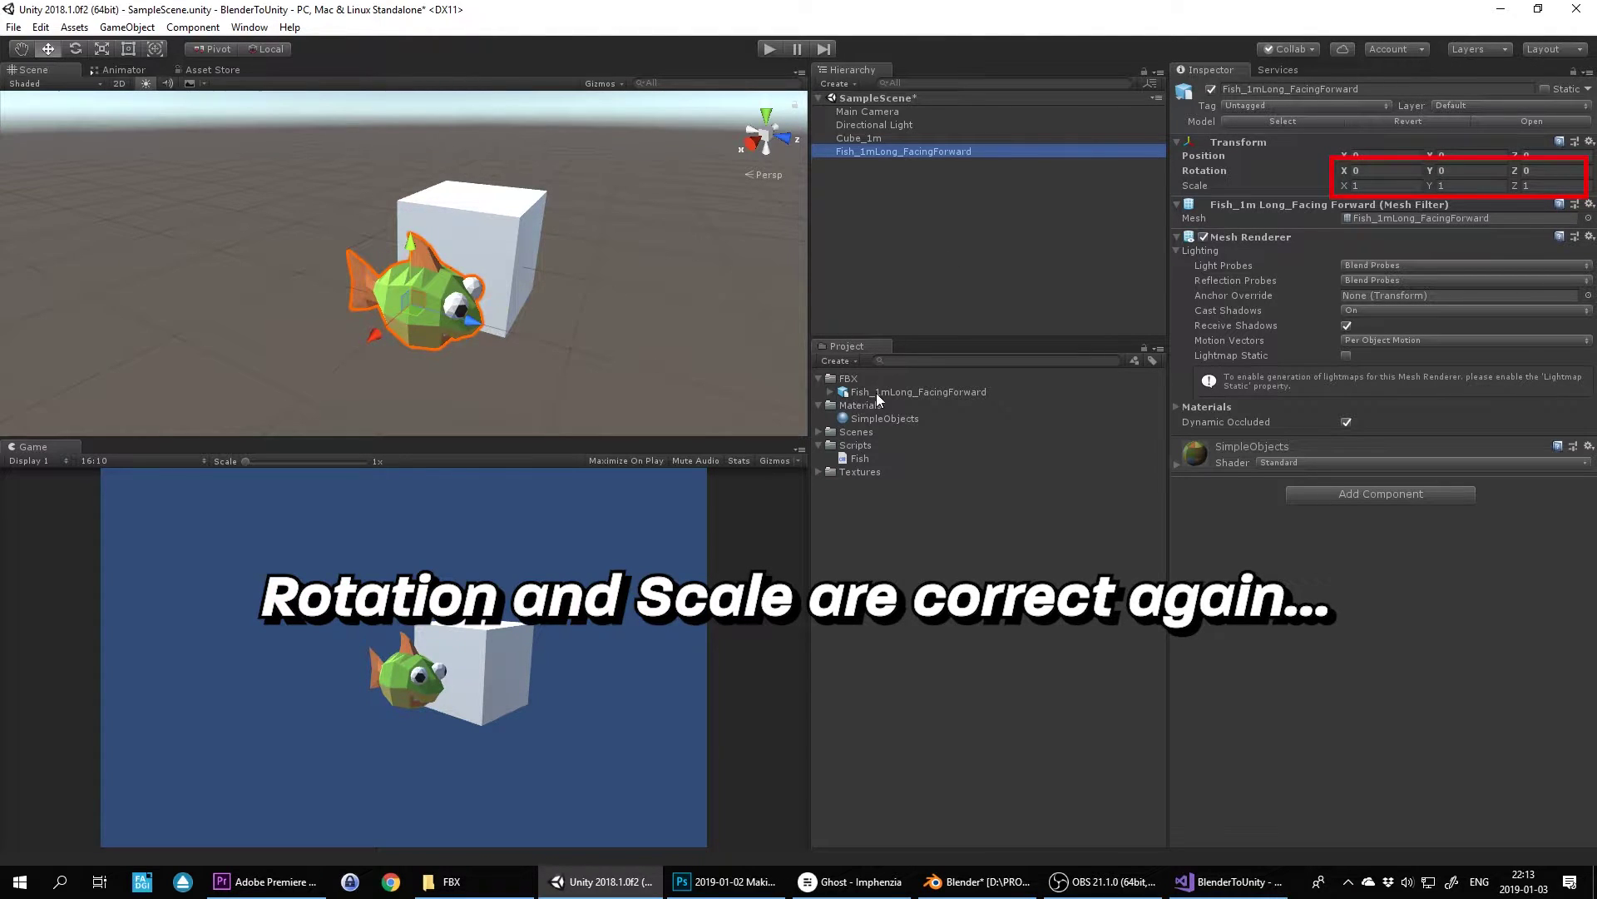
Attach the Fish script to Fish_1mLong_FacingForward and play-test it swimming forward.
left_click_drag(883, 416, 882, 224)
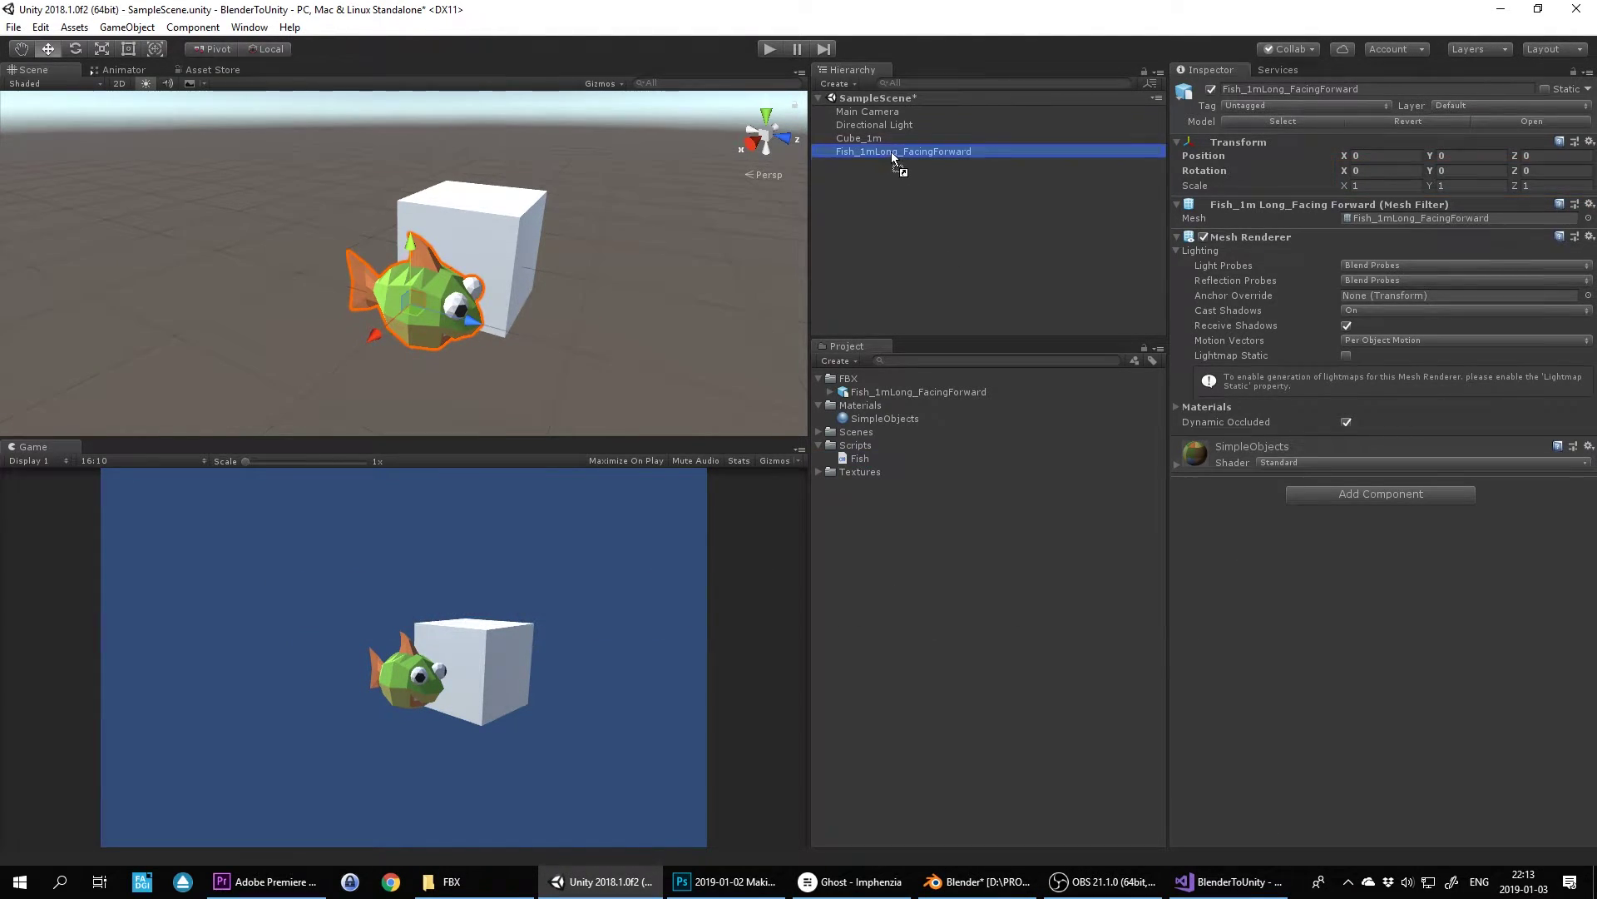
left_click_drag(891, 151, 892, 151)
left_click(767, 49)
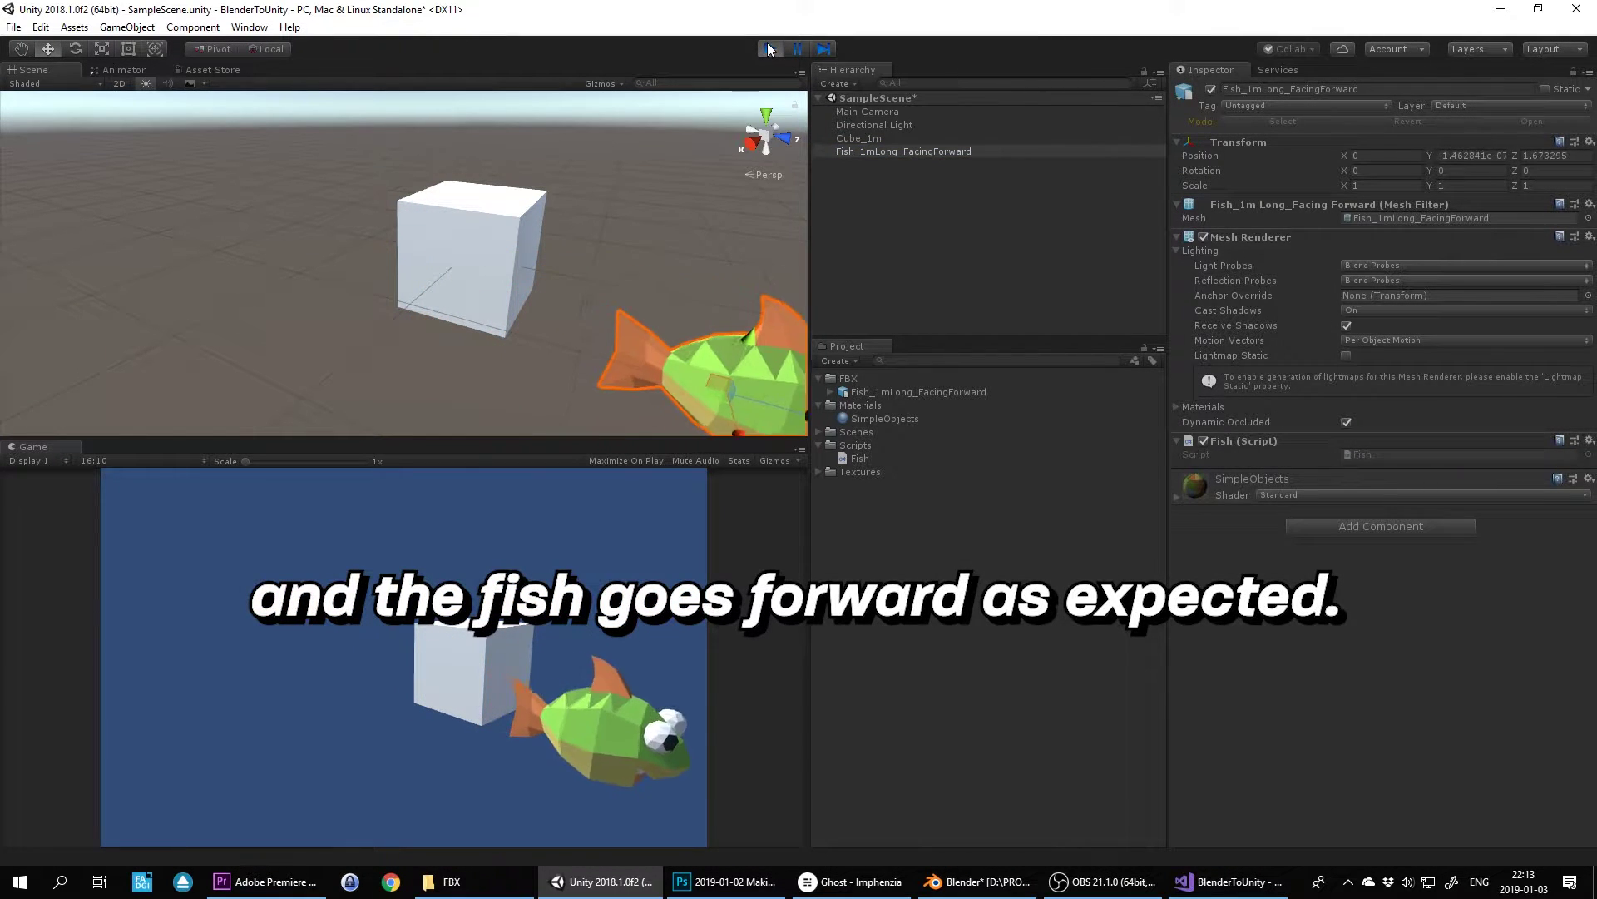
left_click(767, 49)
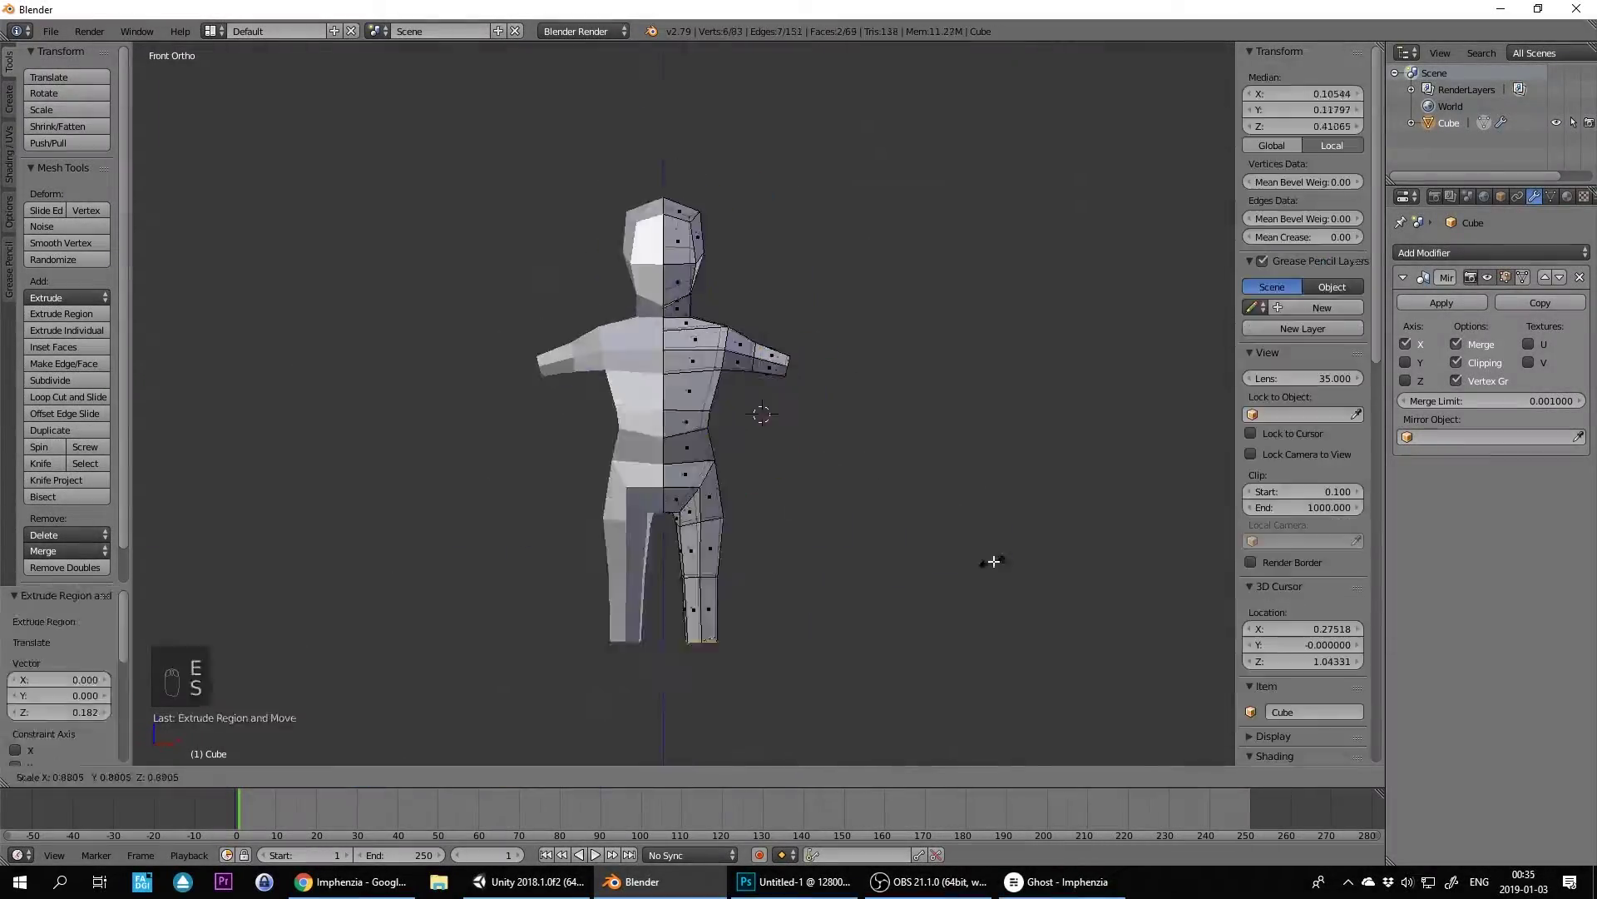
Set the armature's X rotation to -90°, apply the rotation, then set X to 90°.
scroll(987, 560, "up", 5)
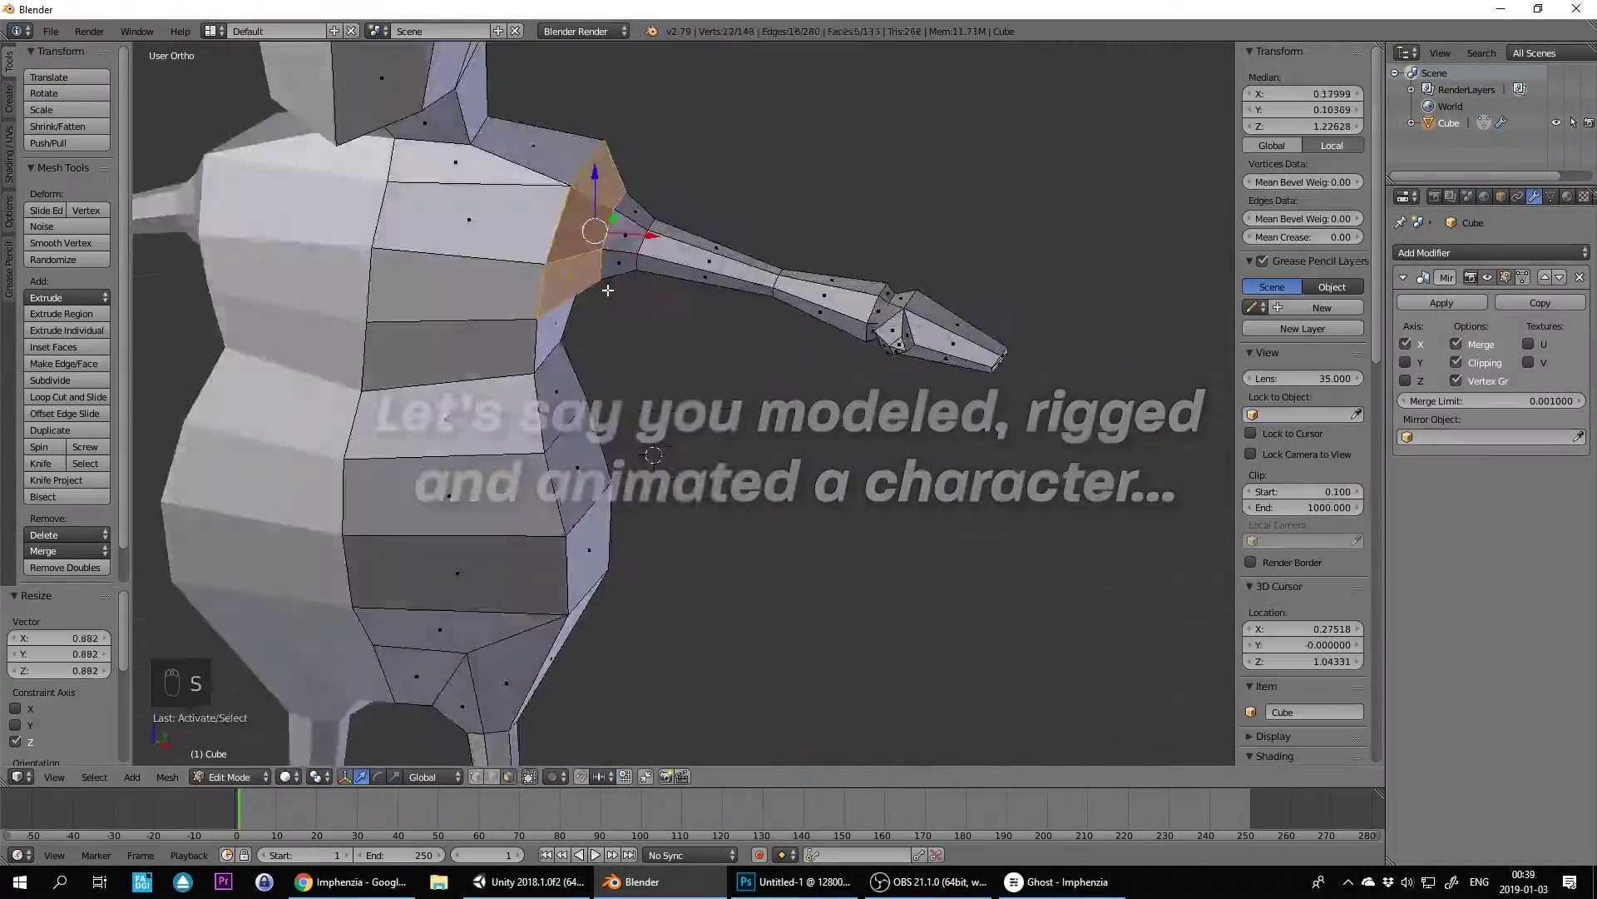
key("a")
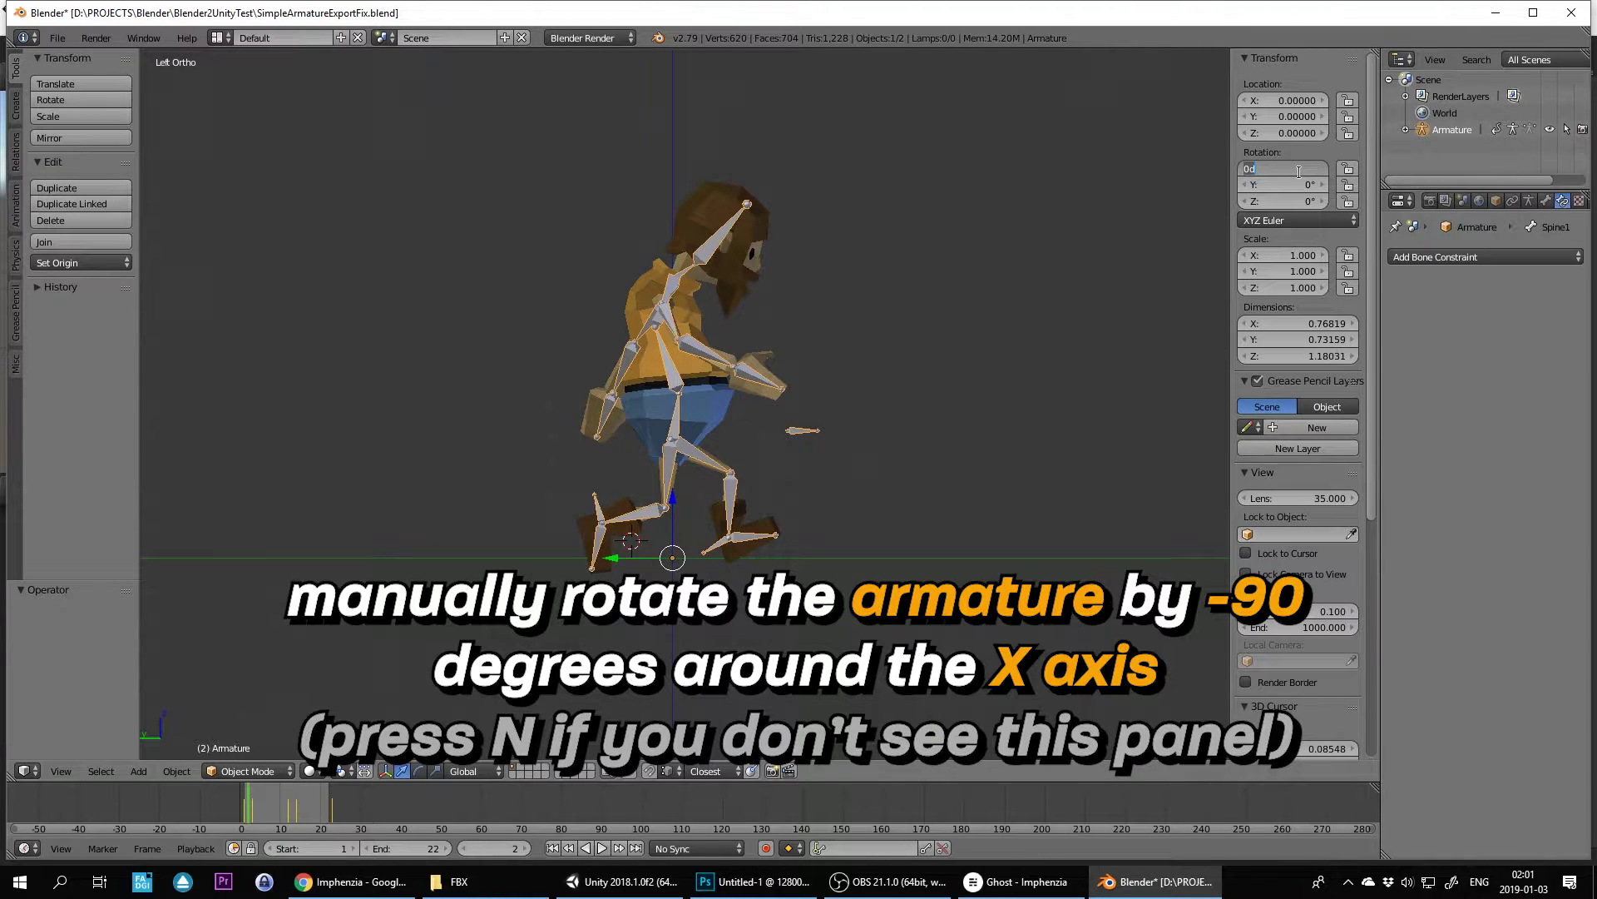
key("Return")
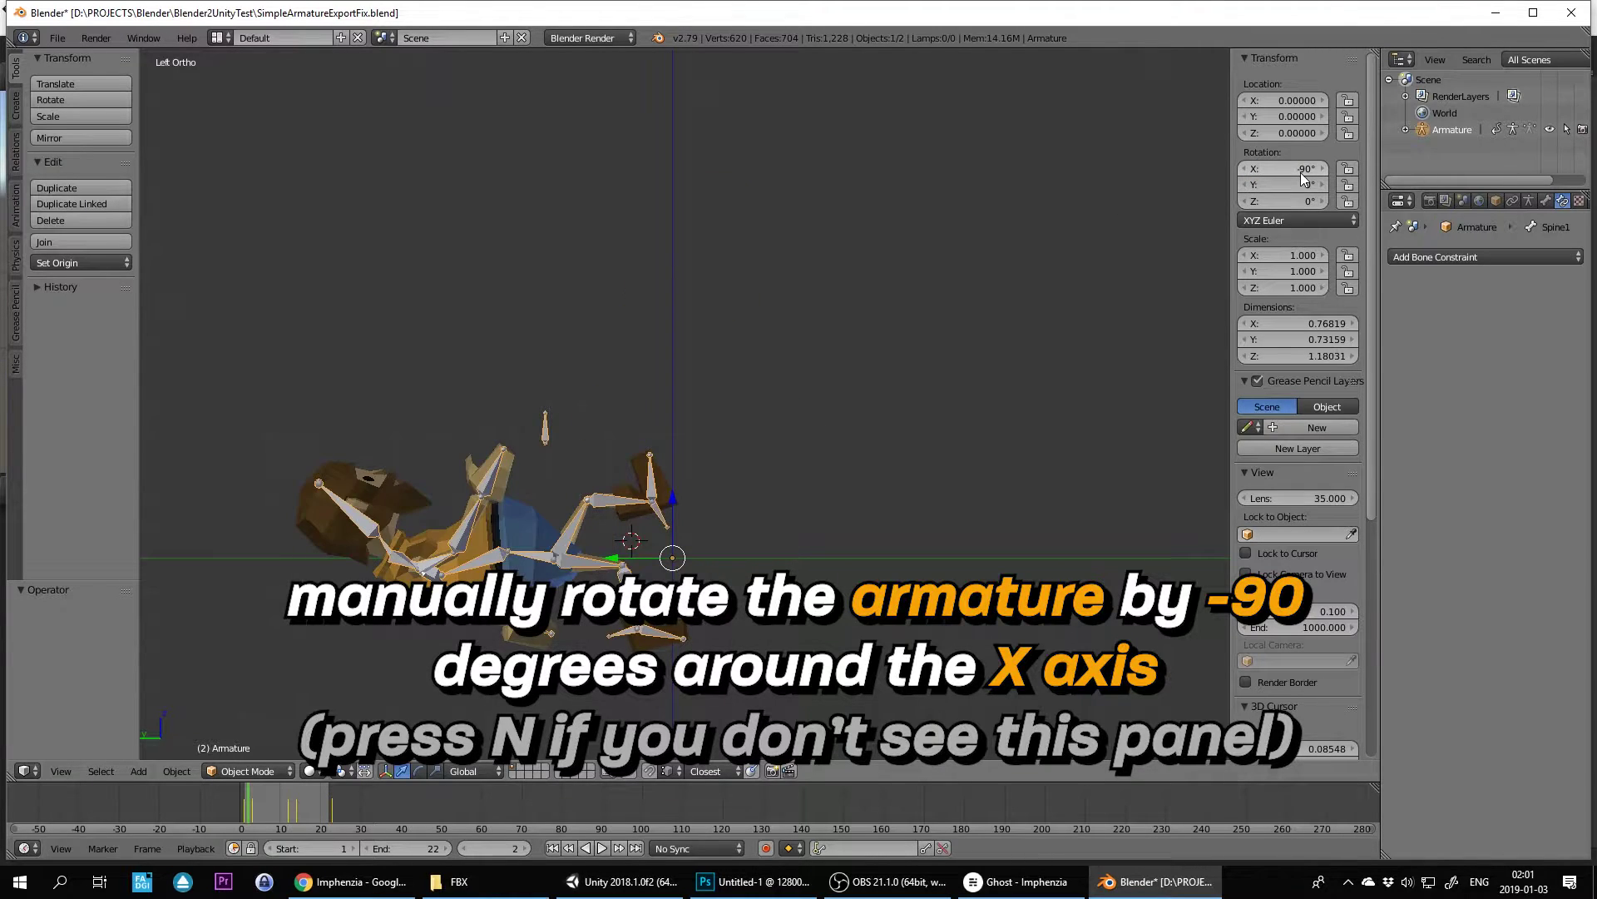
key("ctrl+a")
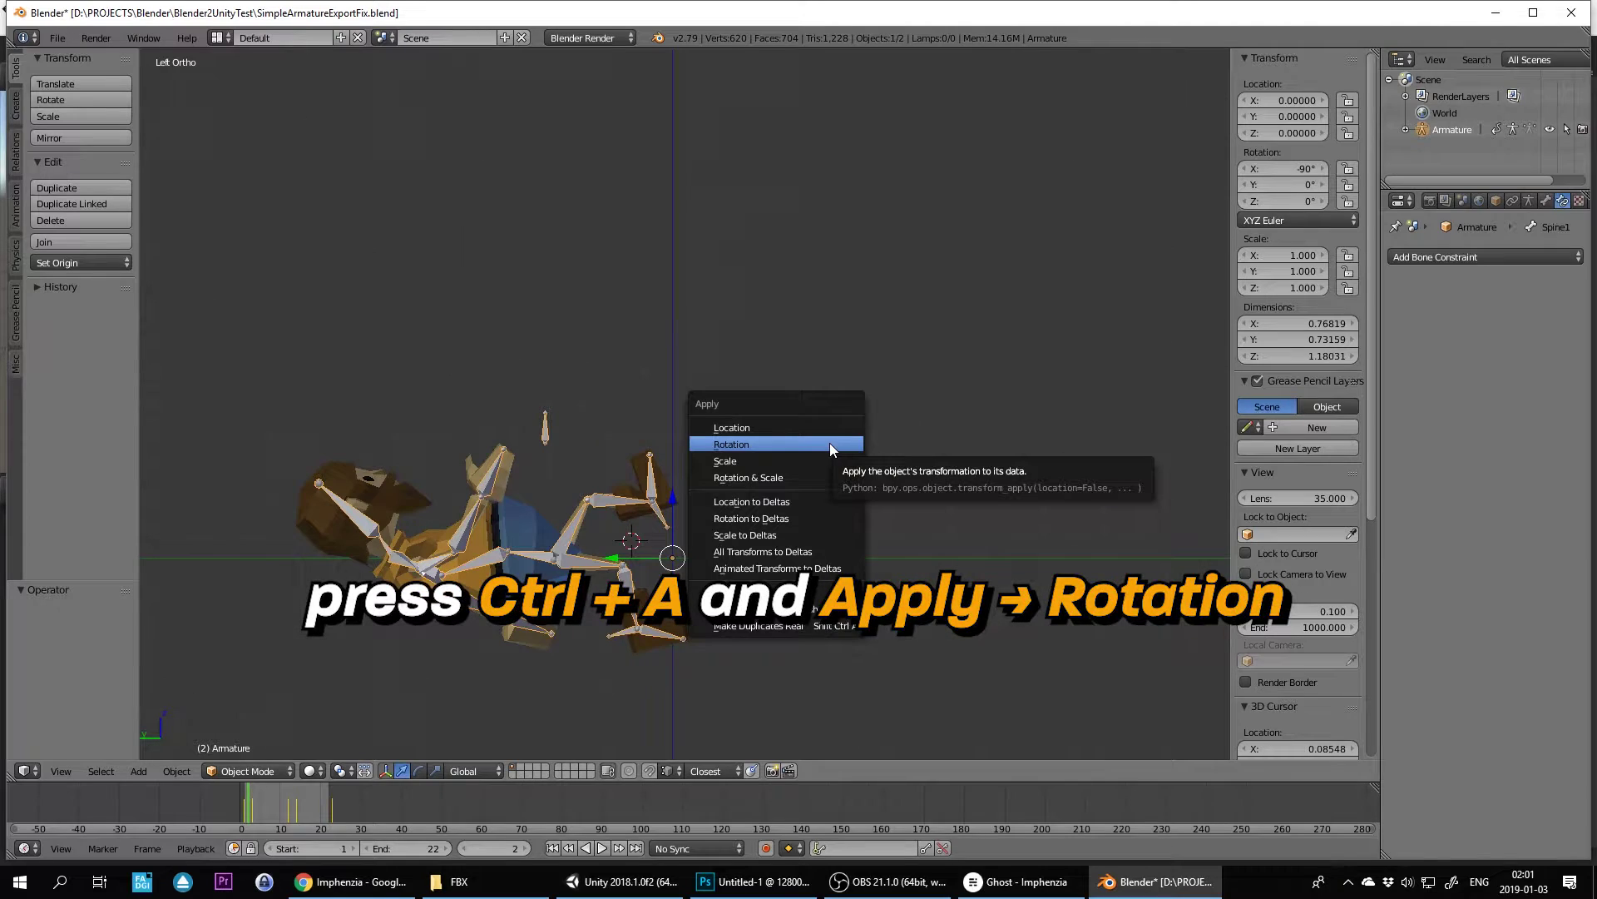
left_click(830, 442)
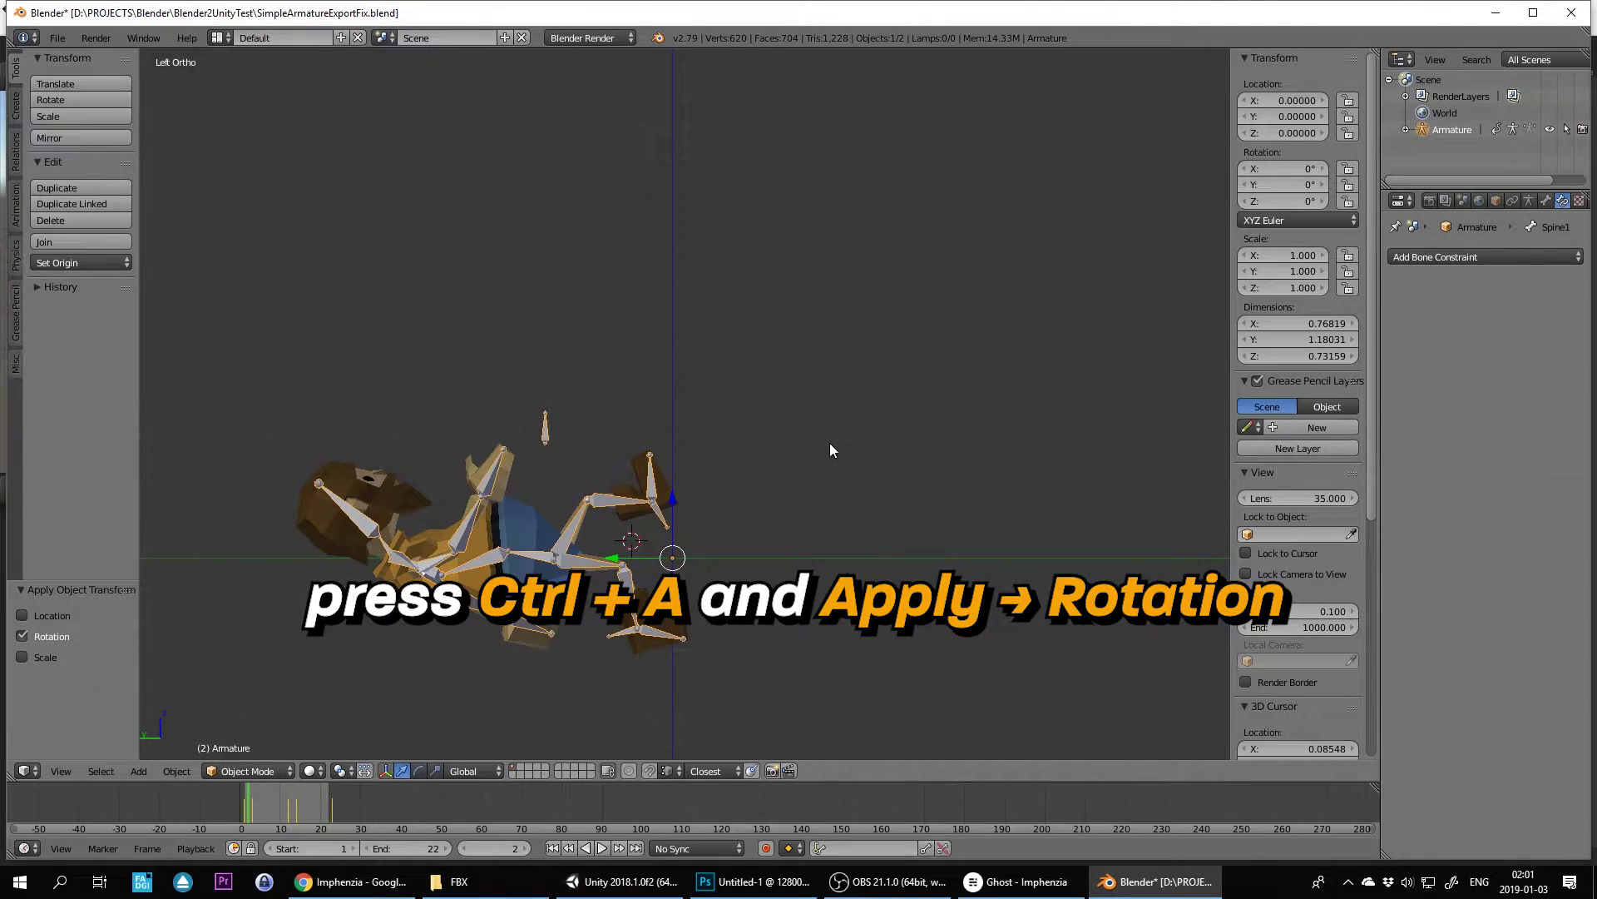
left_click(1320, 168)
type("90")
key("Return")
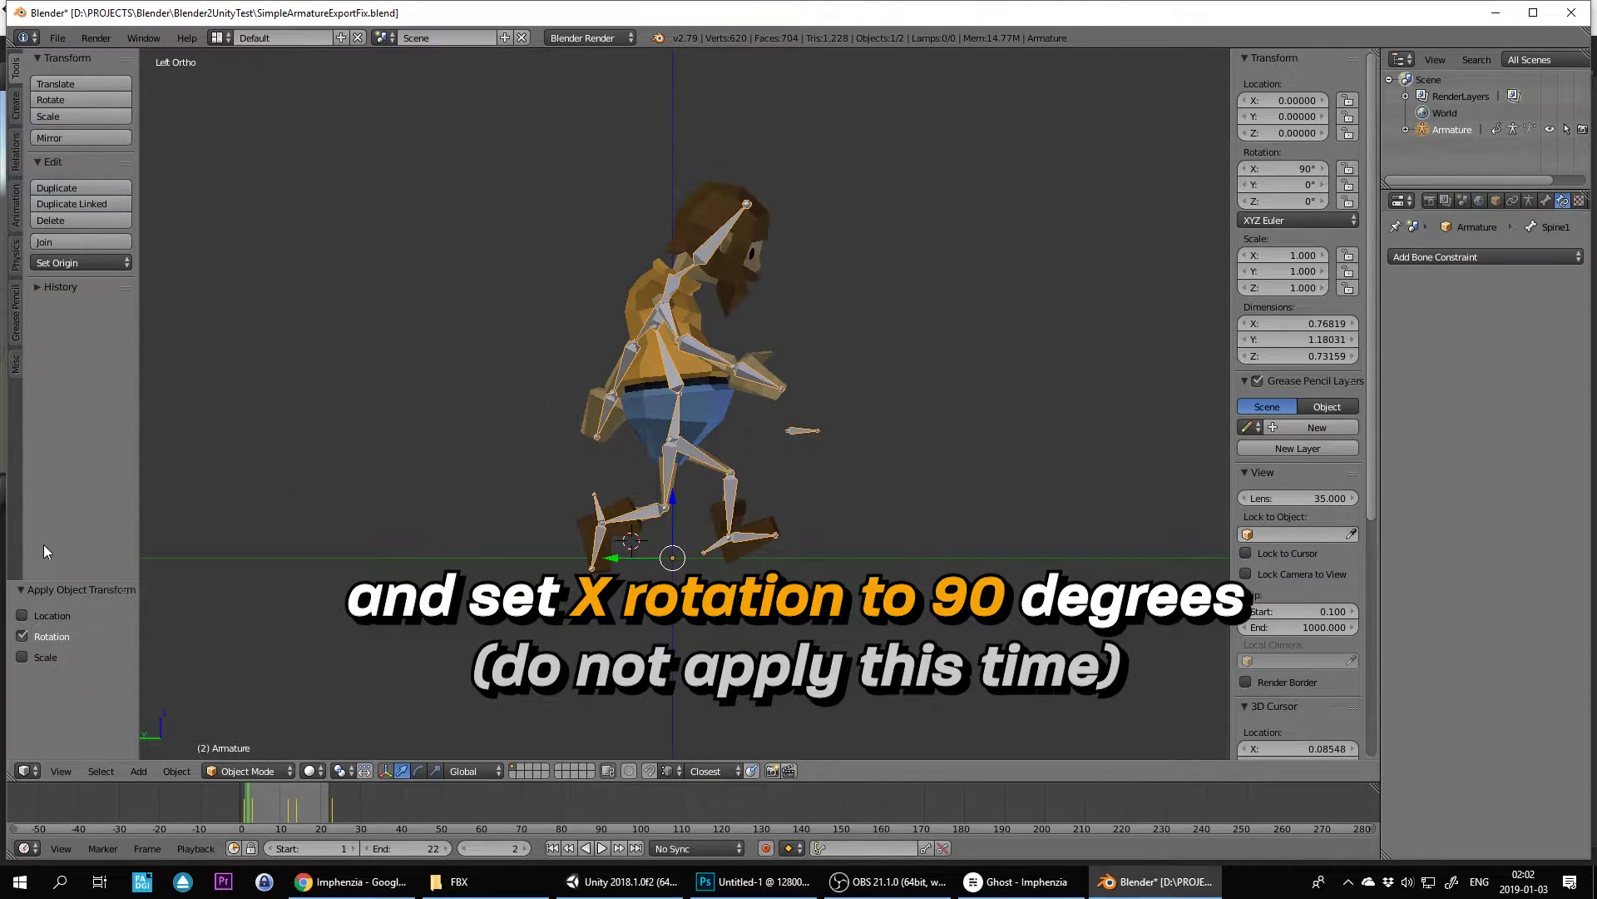
Select the Guy mesh in the Outliner and apply its rotation to 0°.
left_click(1407, 130)
scroll(1459, 158, "down", 2)
left_click(1461, 165)
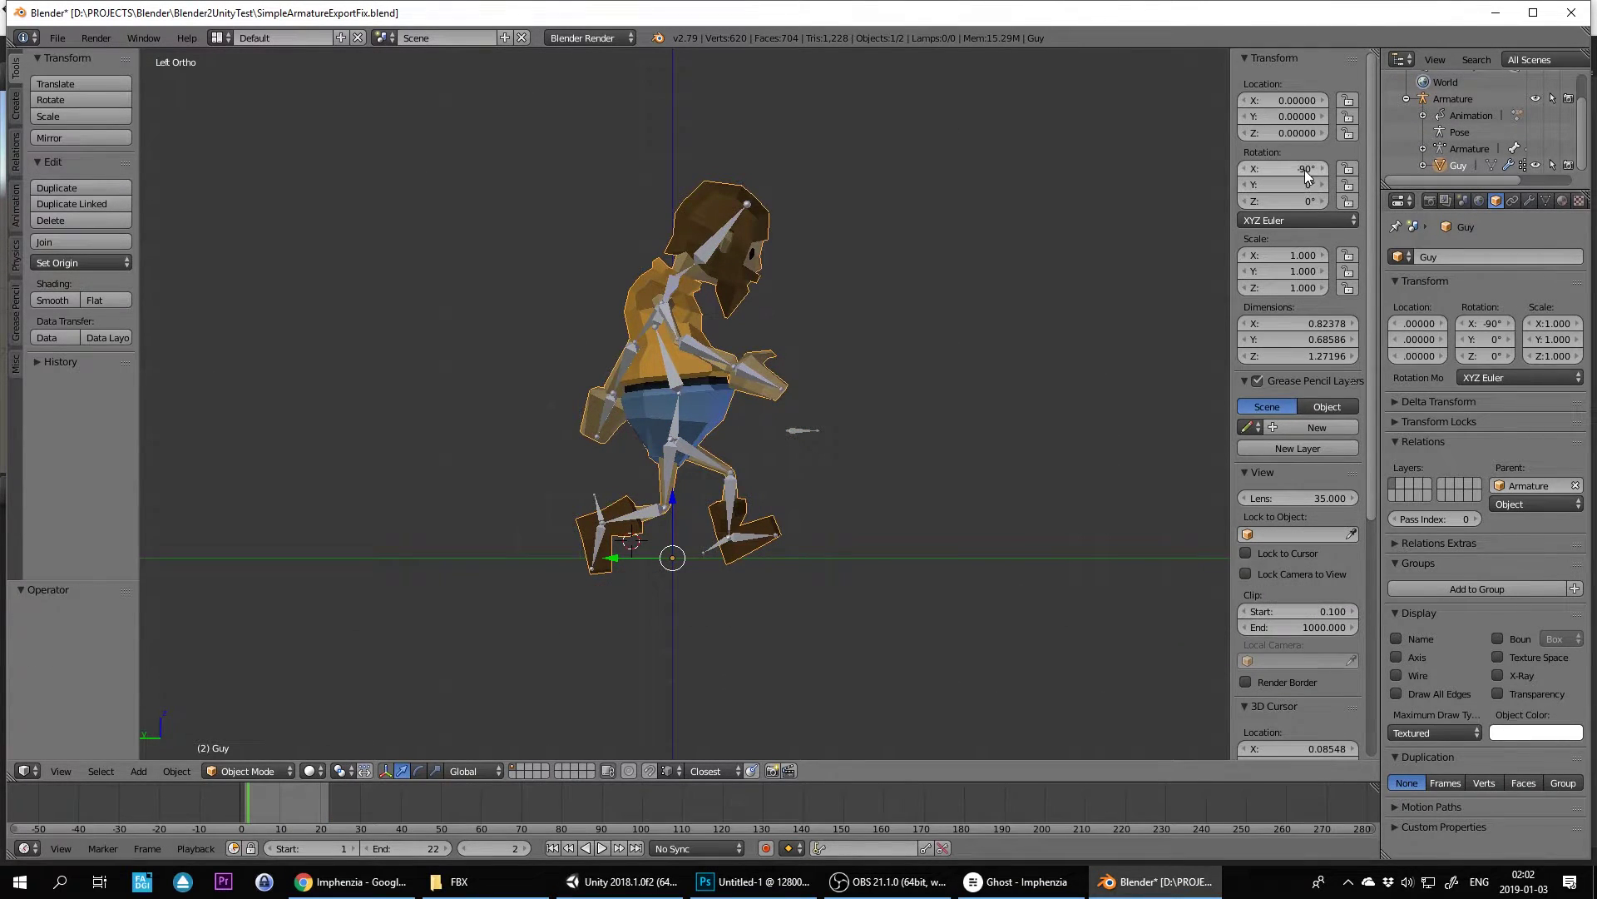
key("ctrl+a")
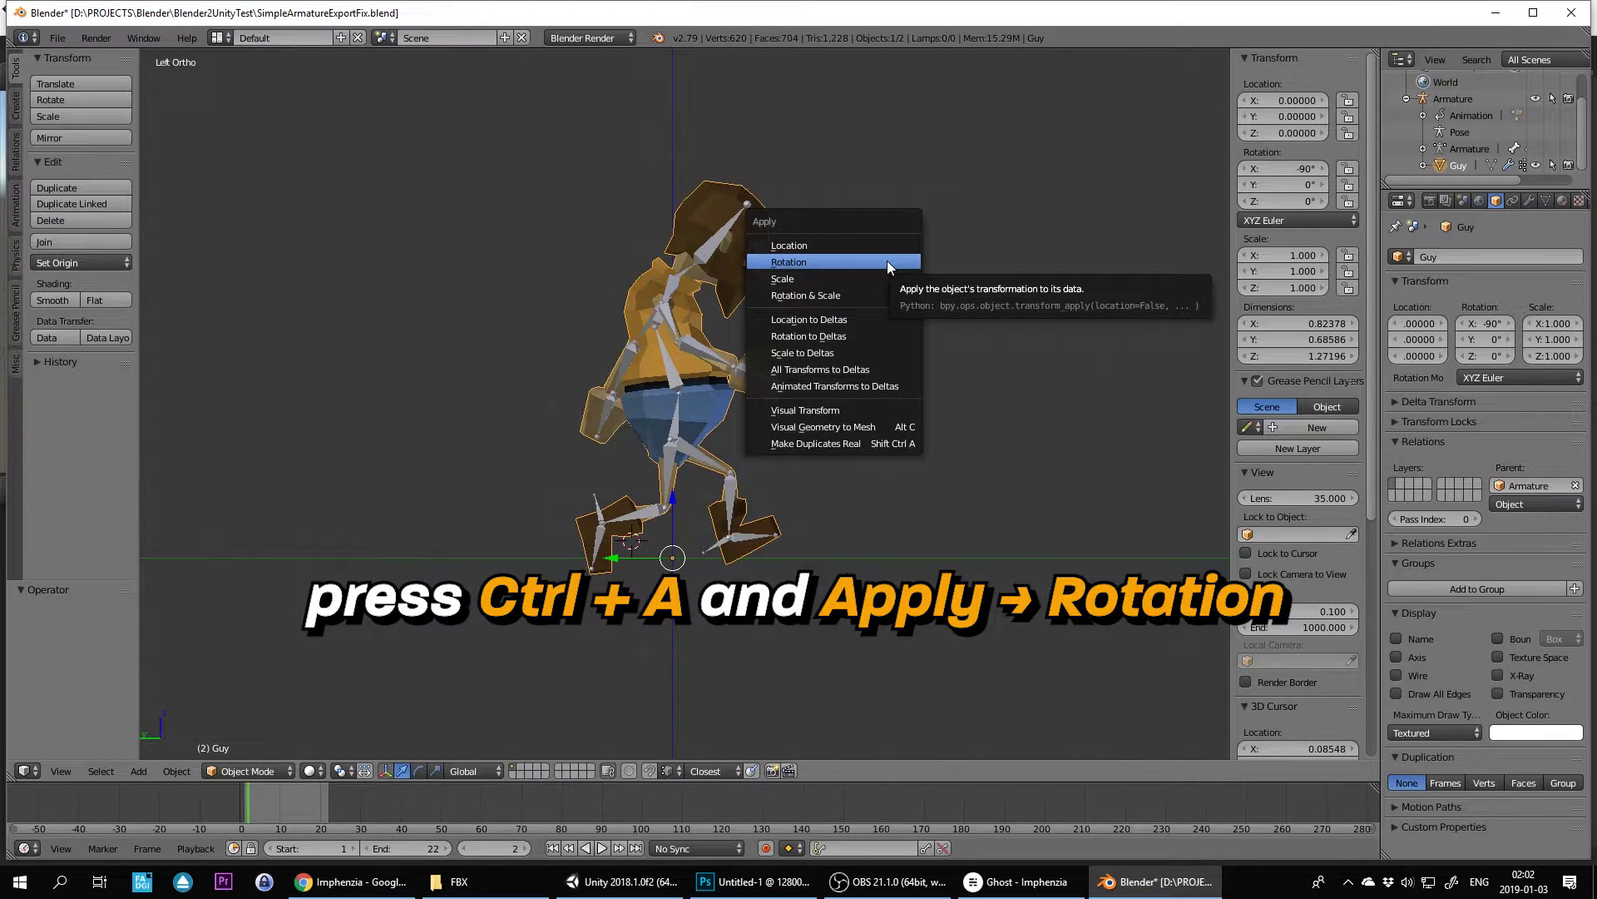
left_click(887, 261)
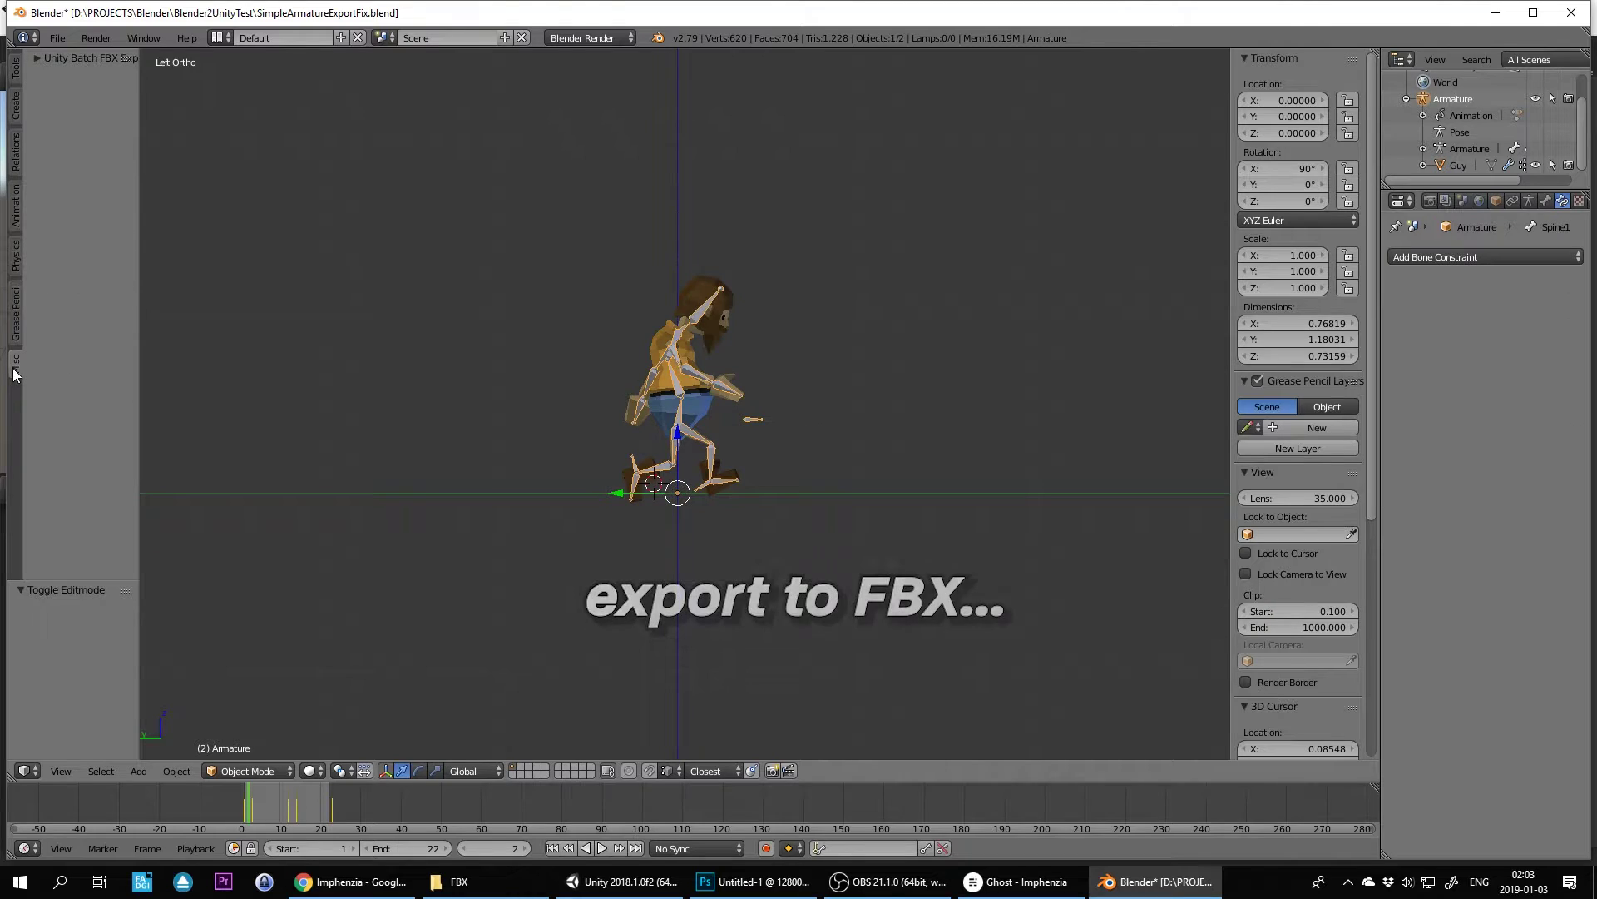
Export the rigged character over SimpleArmature.fbx with Apply Scalings set to FBX Units Scale.
left_click(57, 38)
mouse_move(113, 373)
left_click(287, 418)
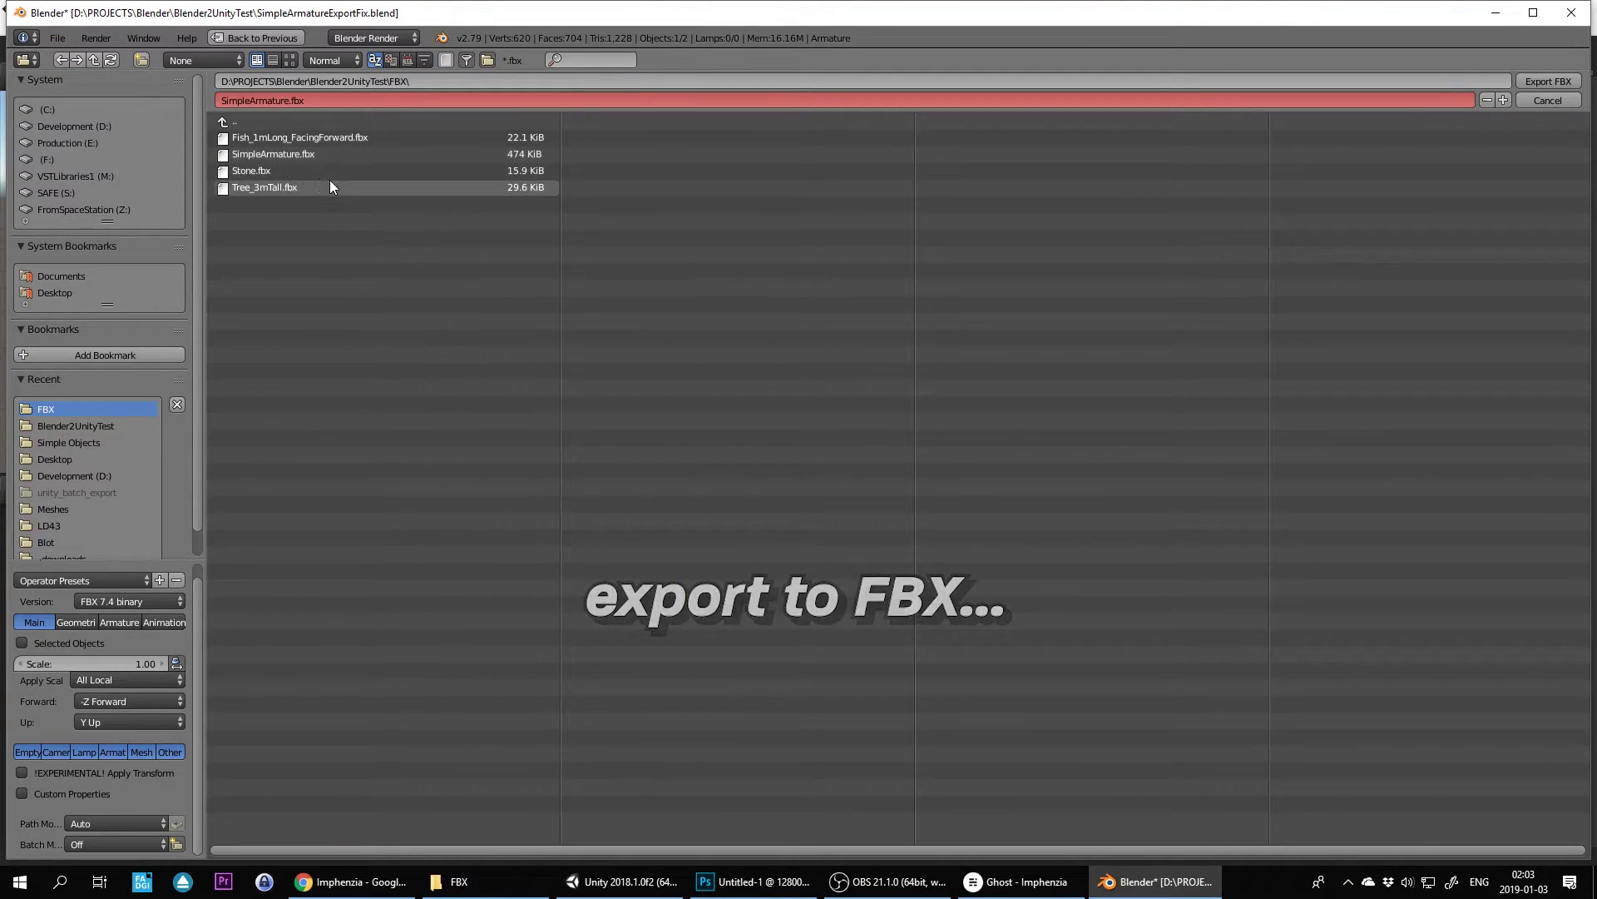
left_click(283, 158)
left_click(119, 683)
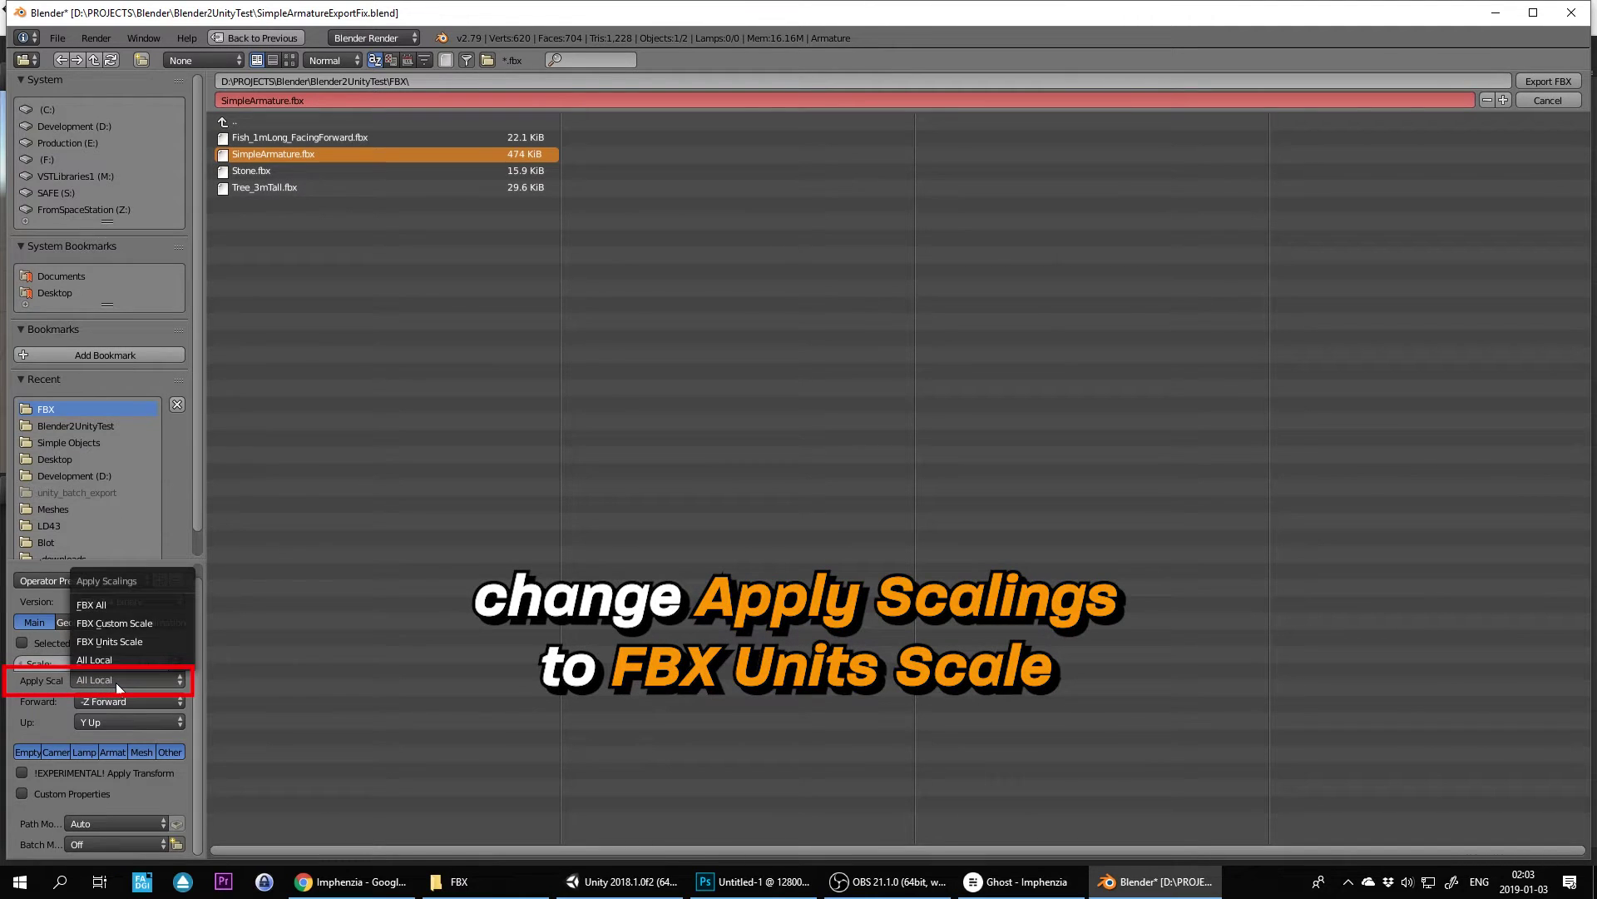
left_click(127, 642)
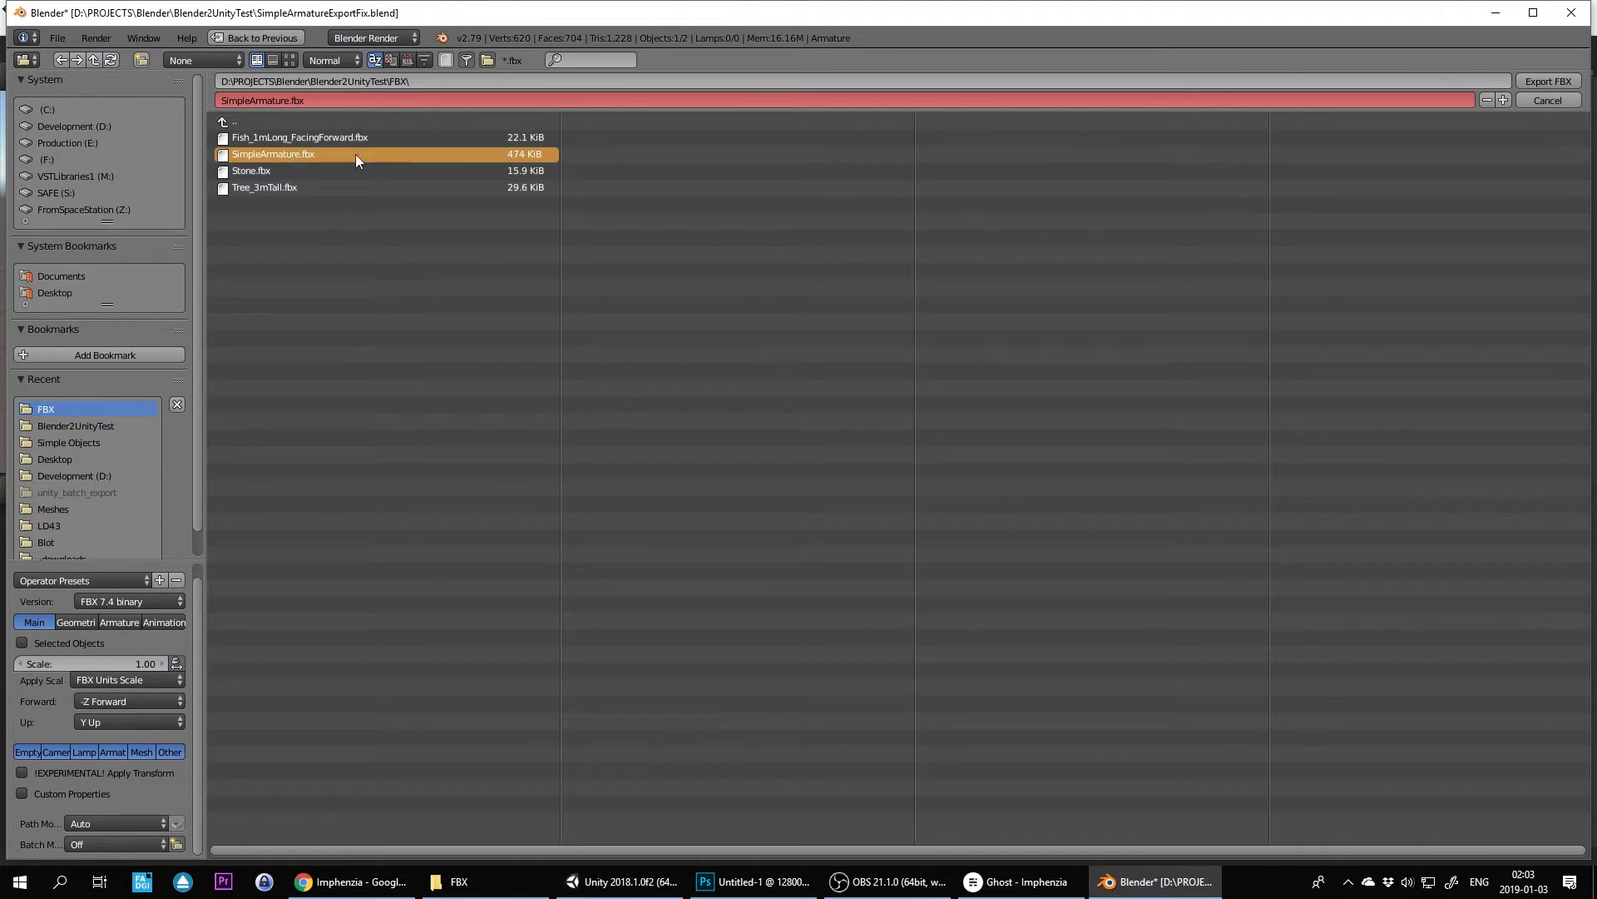
left_click(1564, 88)
key("alt+Tab")
key("Tab")
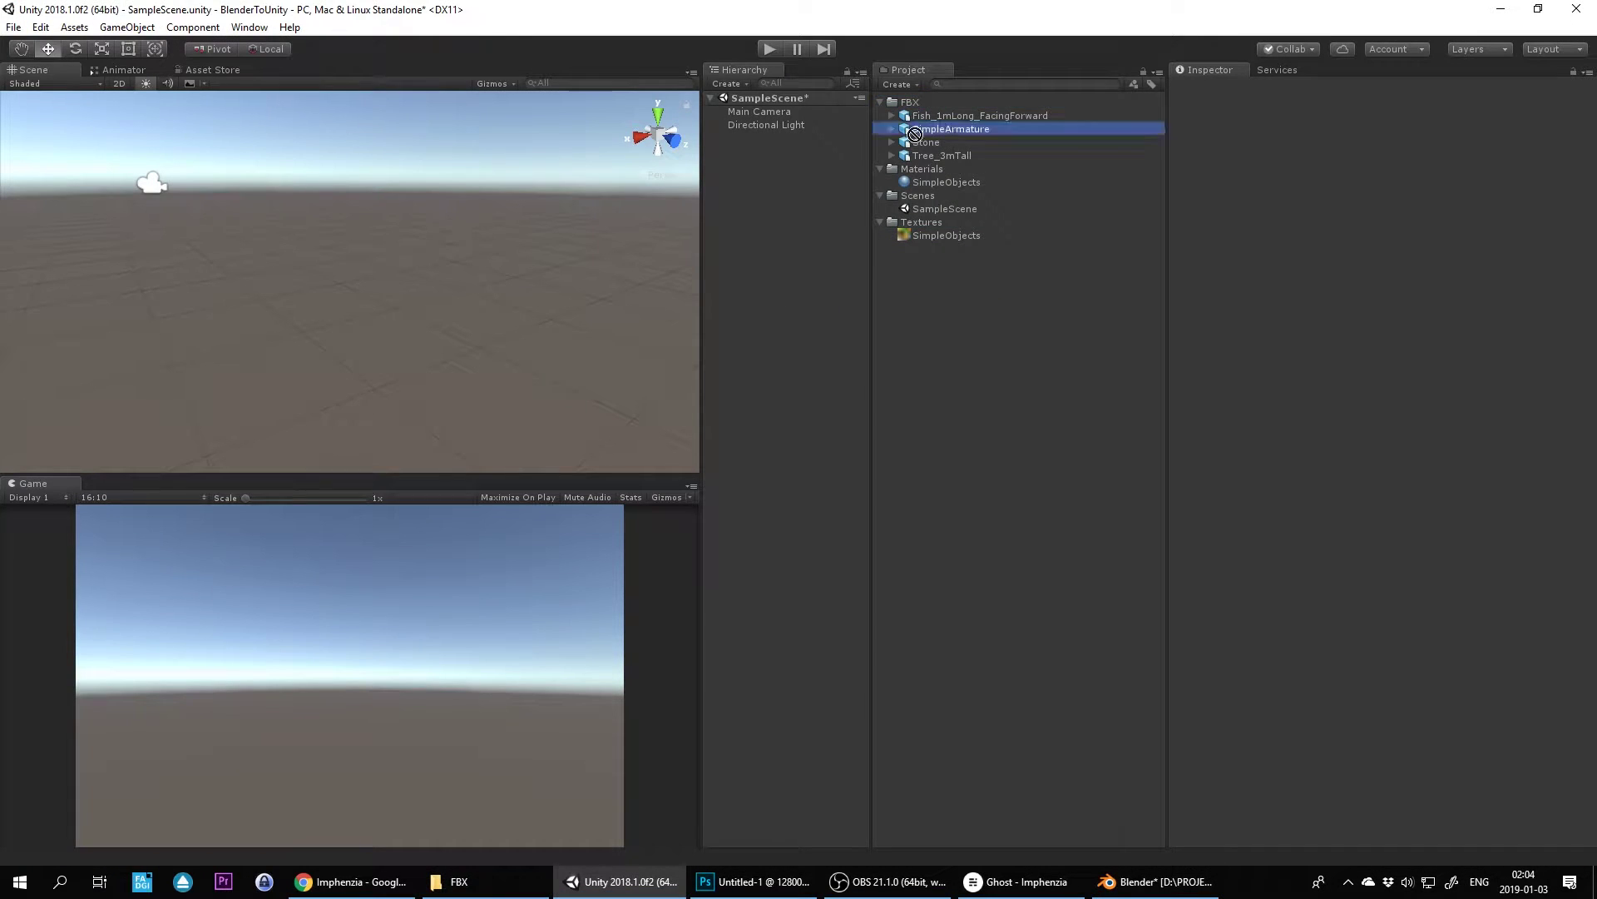
Add SimpleArmature to the Unity scene and check the Armature and Guy rotation values.
left_click_drag(946, 128, 759, 143)
left_click(721, 137)
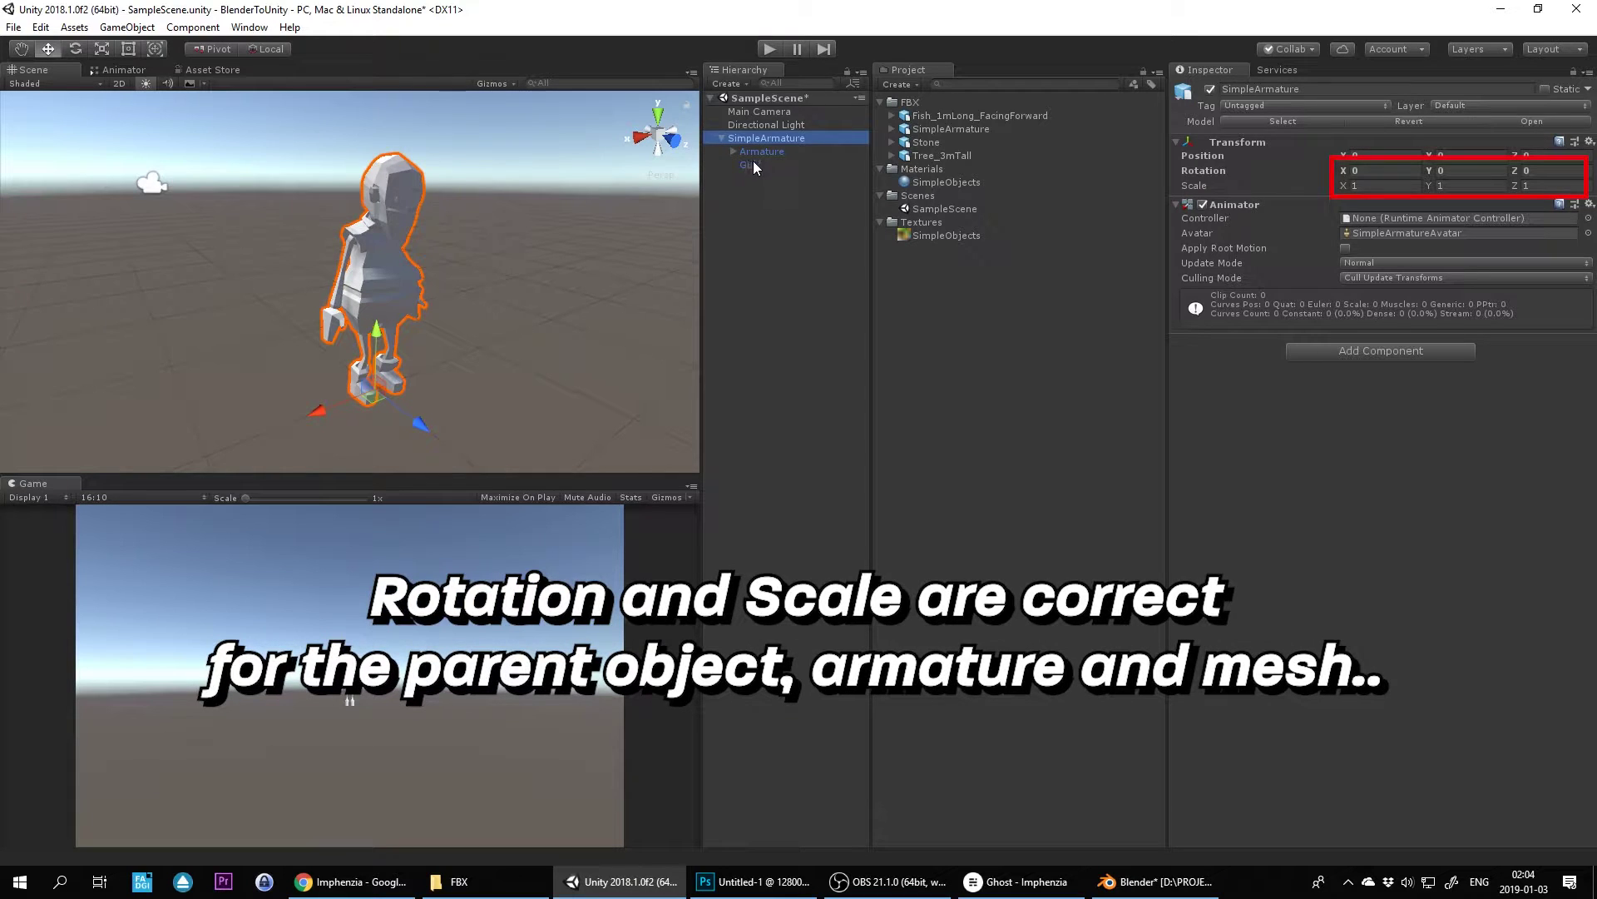
left_click(760, 151)
left_click(1380, 171)
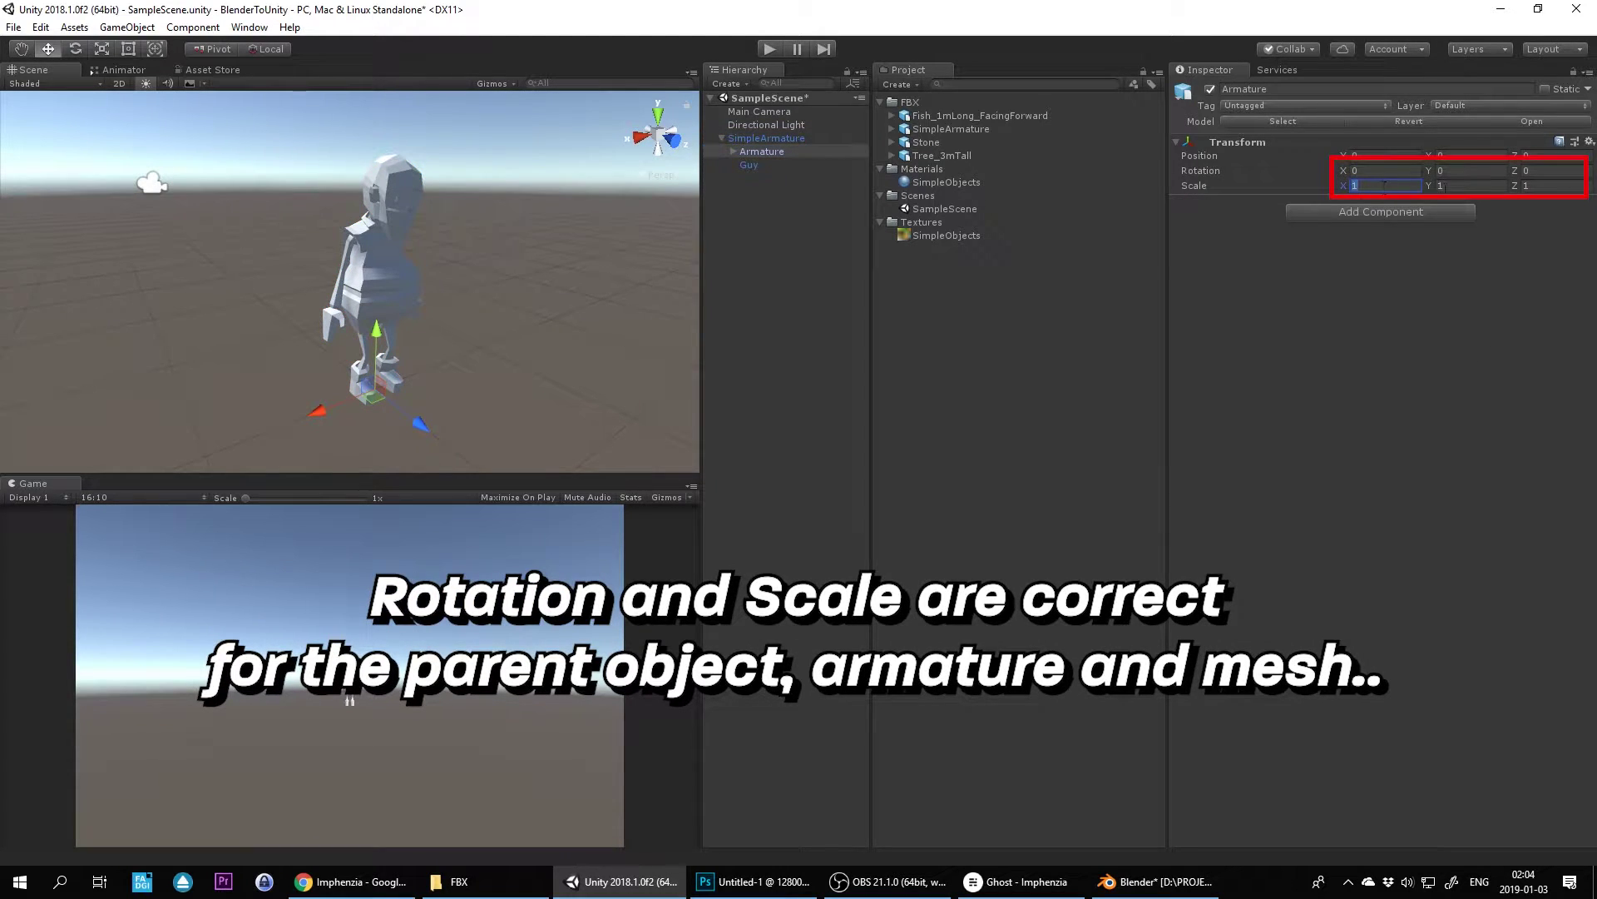
left_click(749, 165)
left_click(1381, 171)
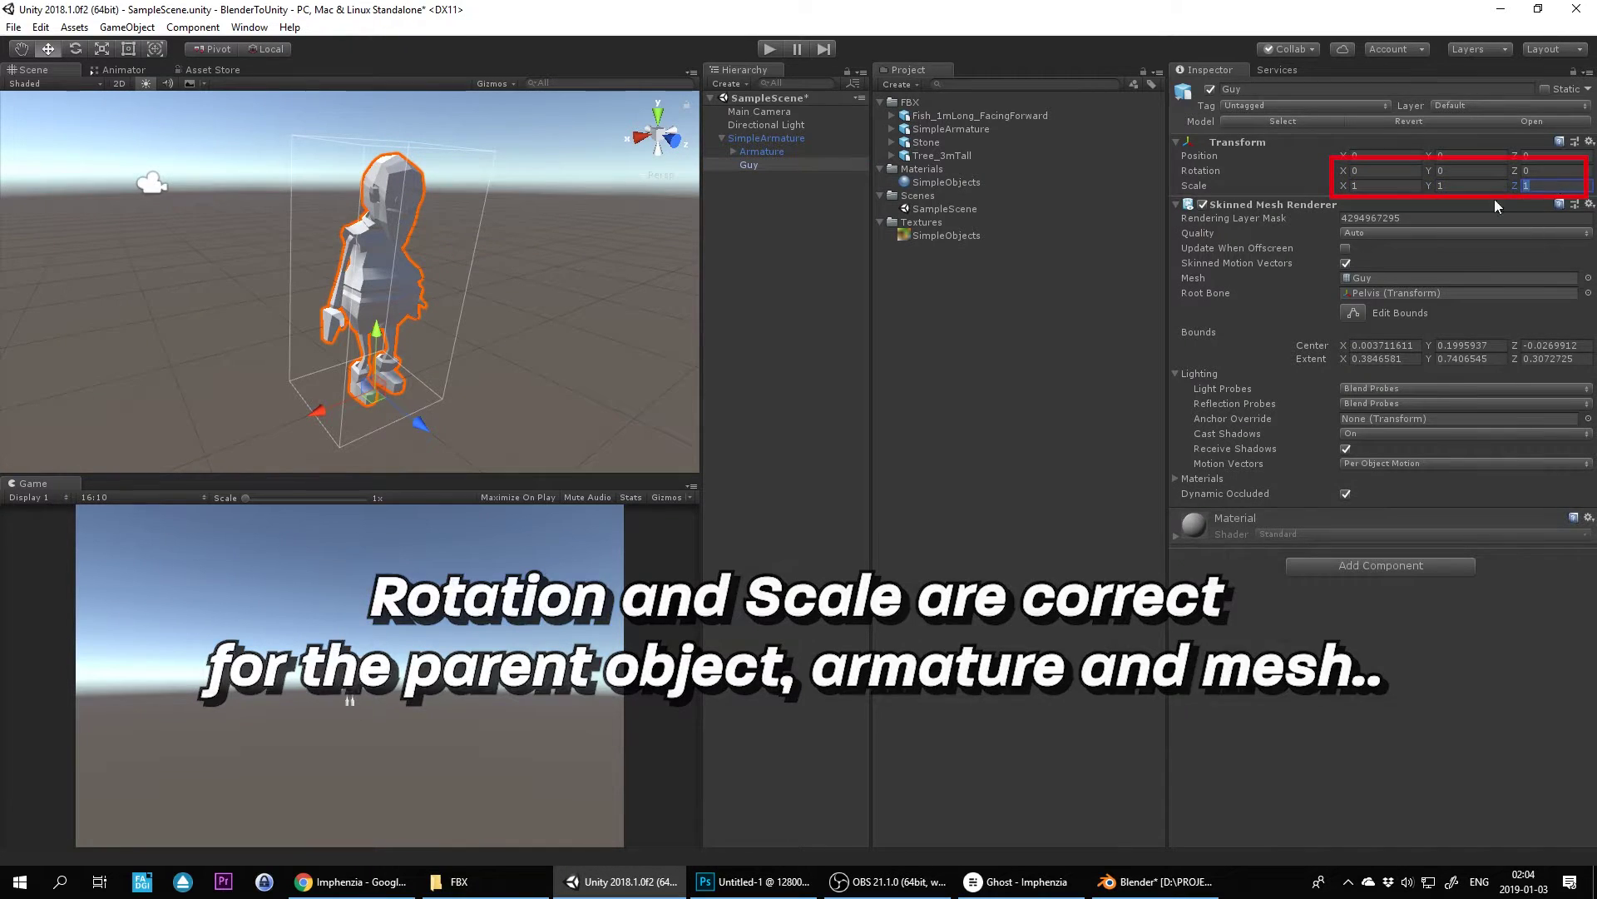
Apply the SimpleObjects material to Guy and drop the speed parameter back to 0.
left_click(750, 165)
left_click_drag(943, 185, 764, 164)
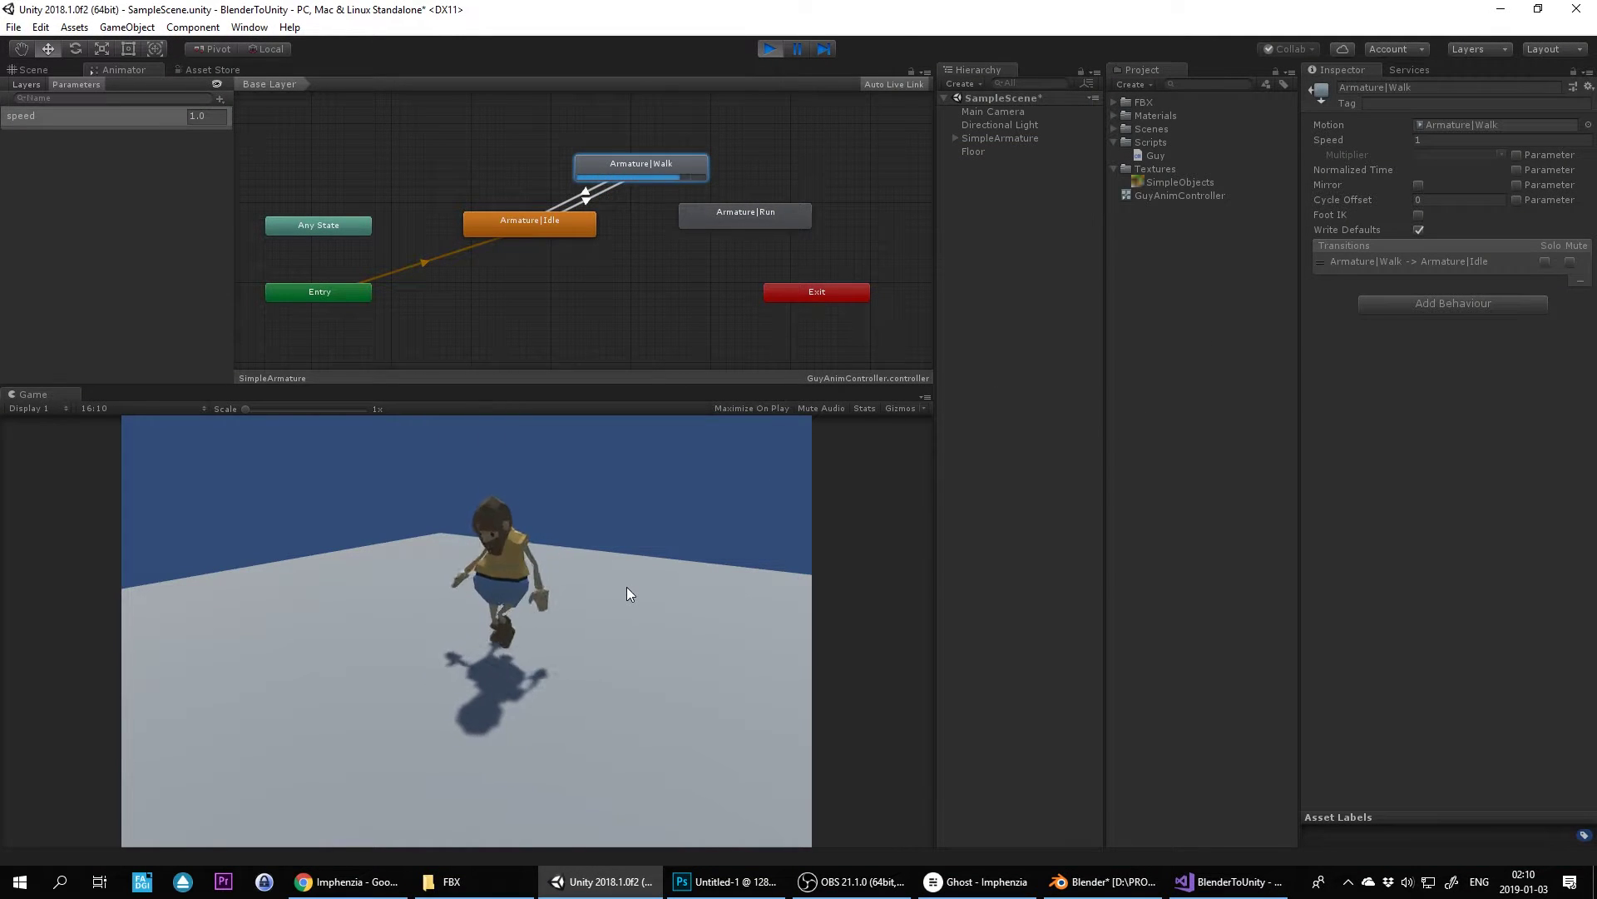
key("Up")
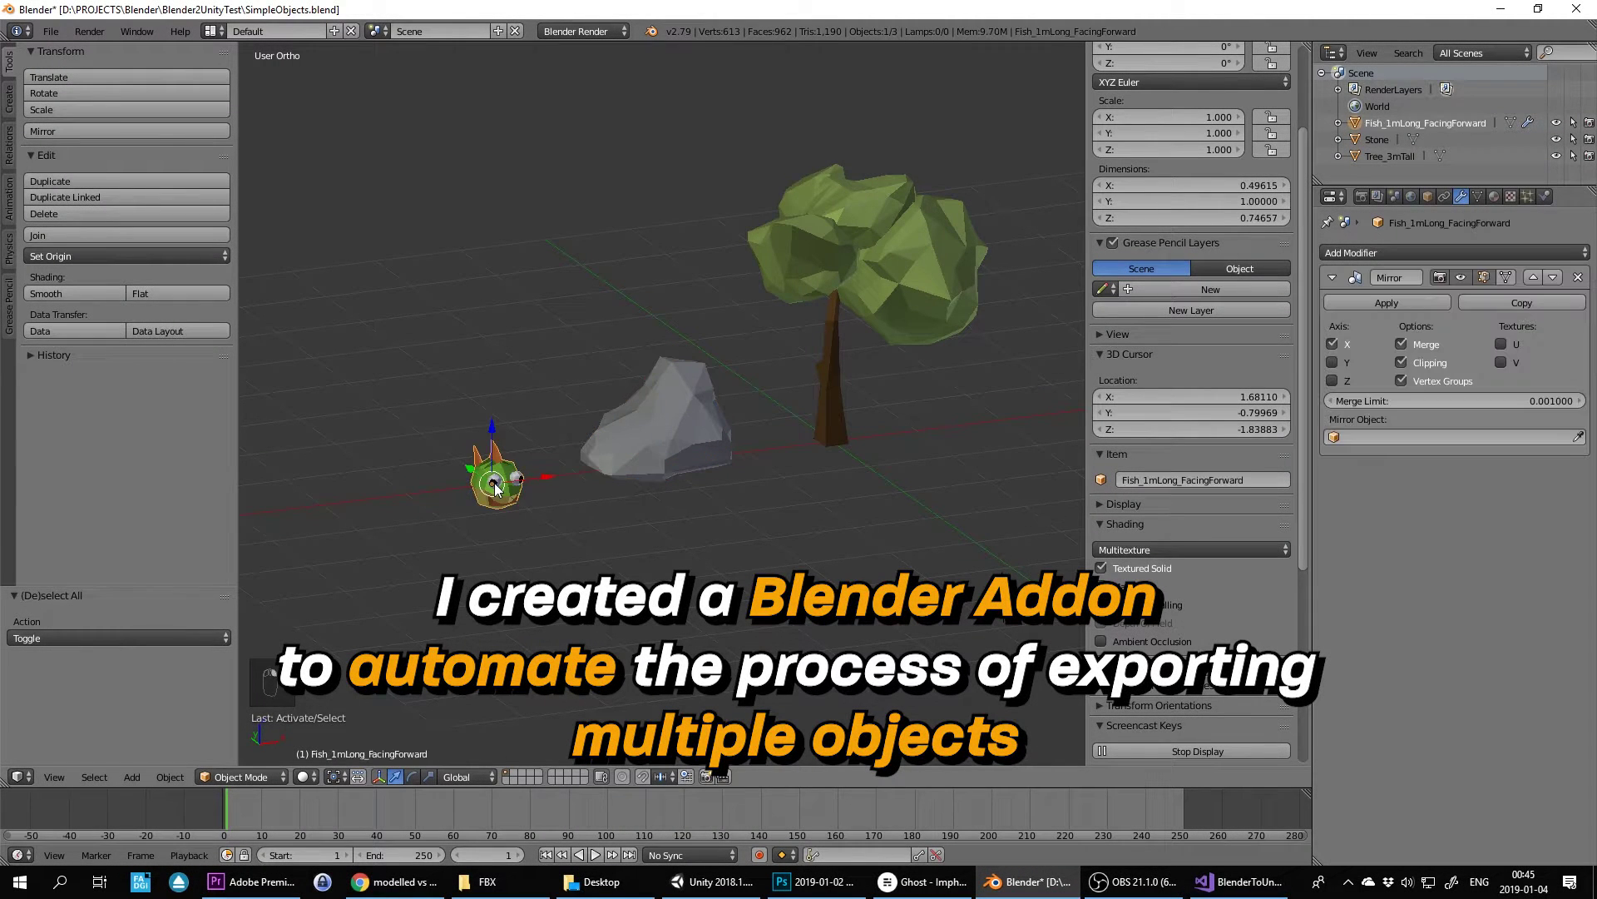
Deselect all objects and open User Preferences on the Add-ons list.
key("a")
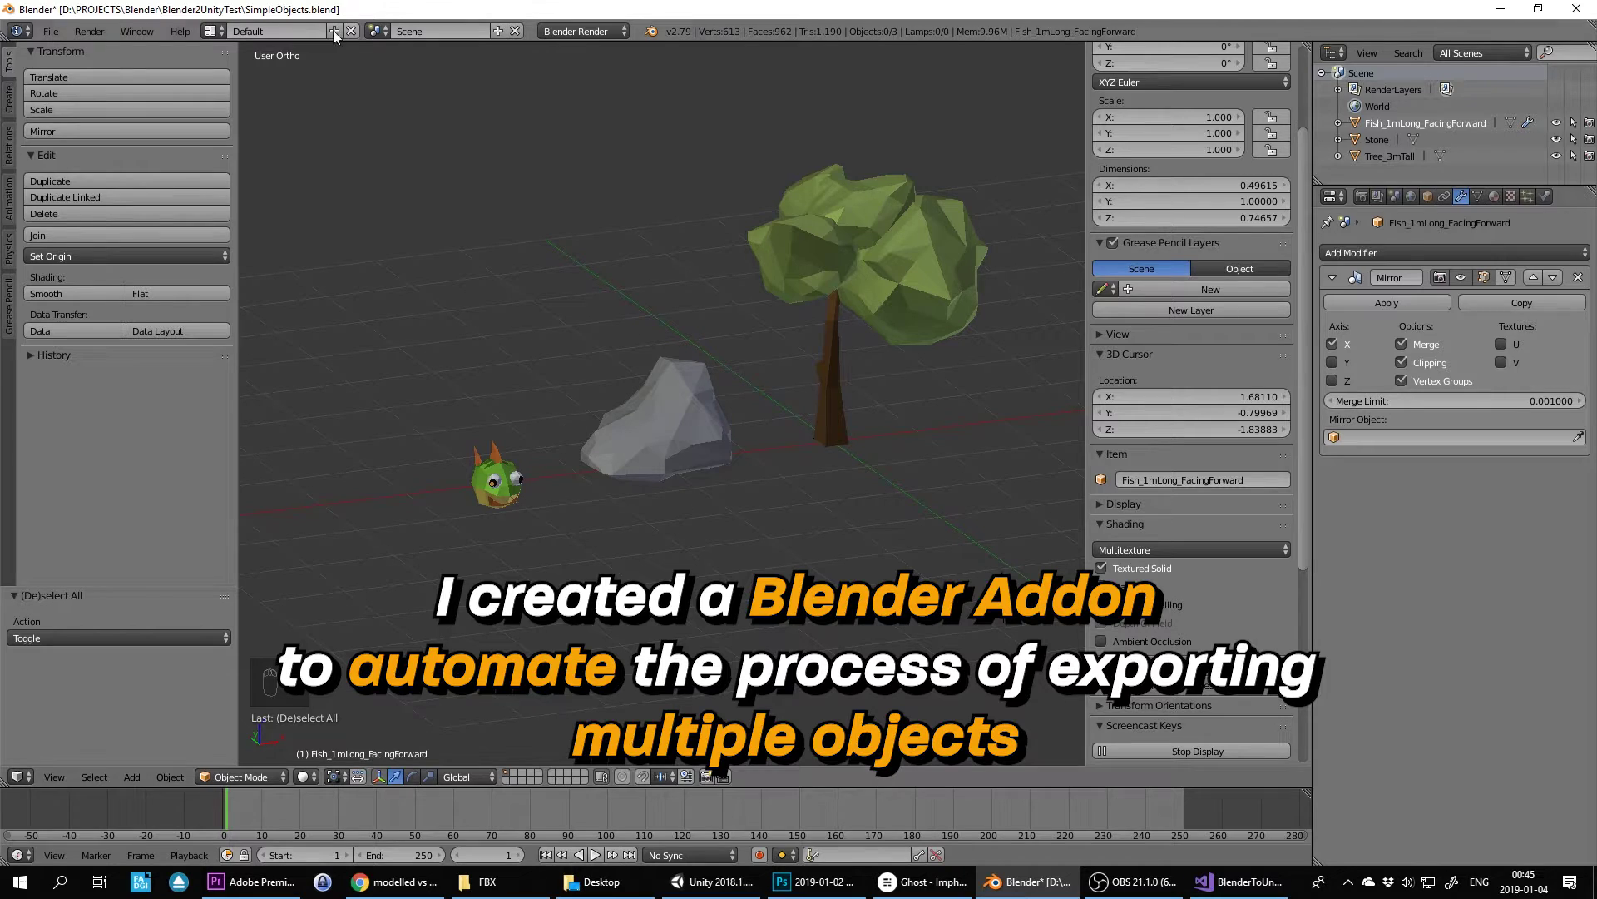
left_click(143, 32)
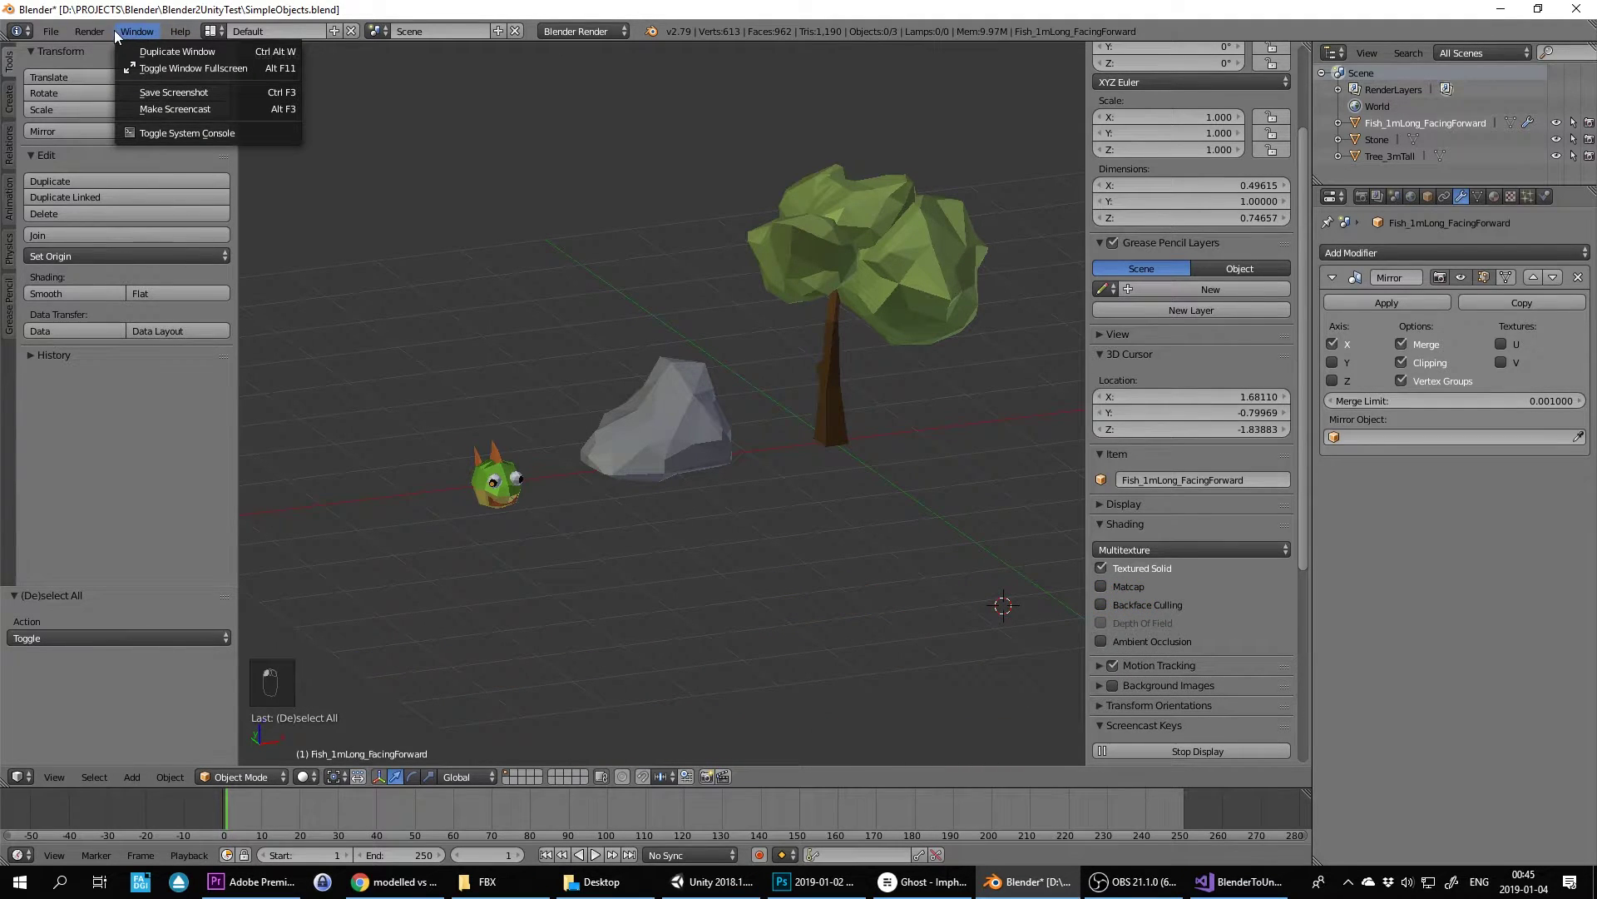
mouse_move(50, 32)
left_click(93, 217)
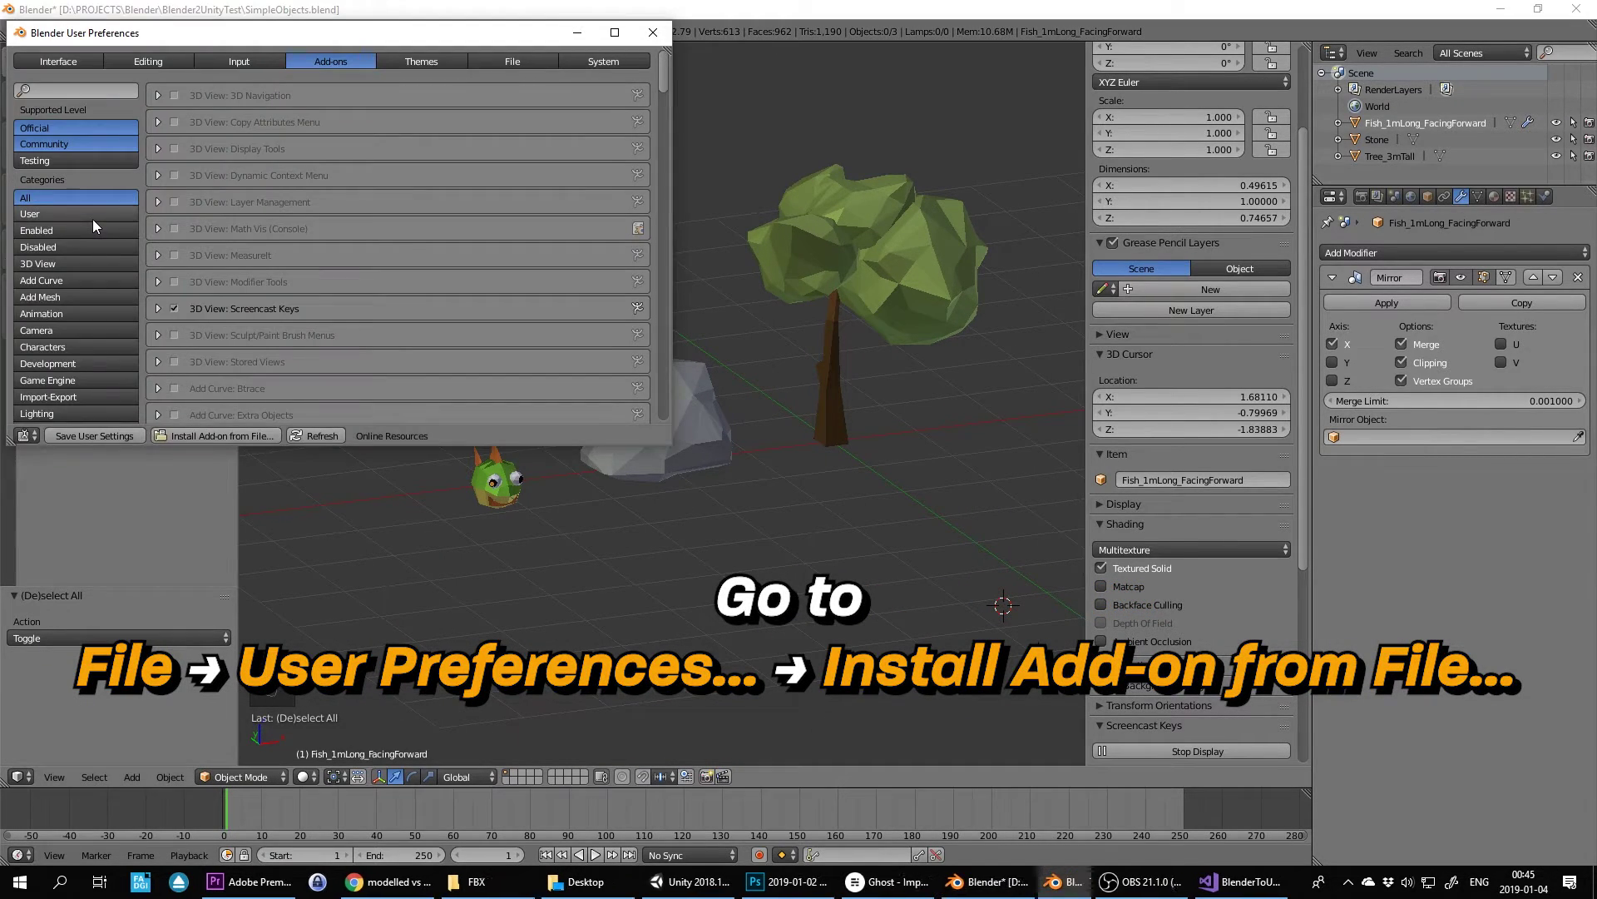
Install the add-on from unity_batch_fbx_export.zip on the Desktop.
left_click(218, 435)
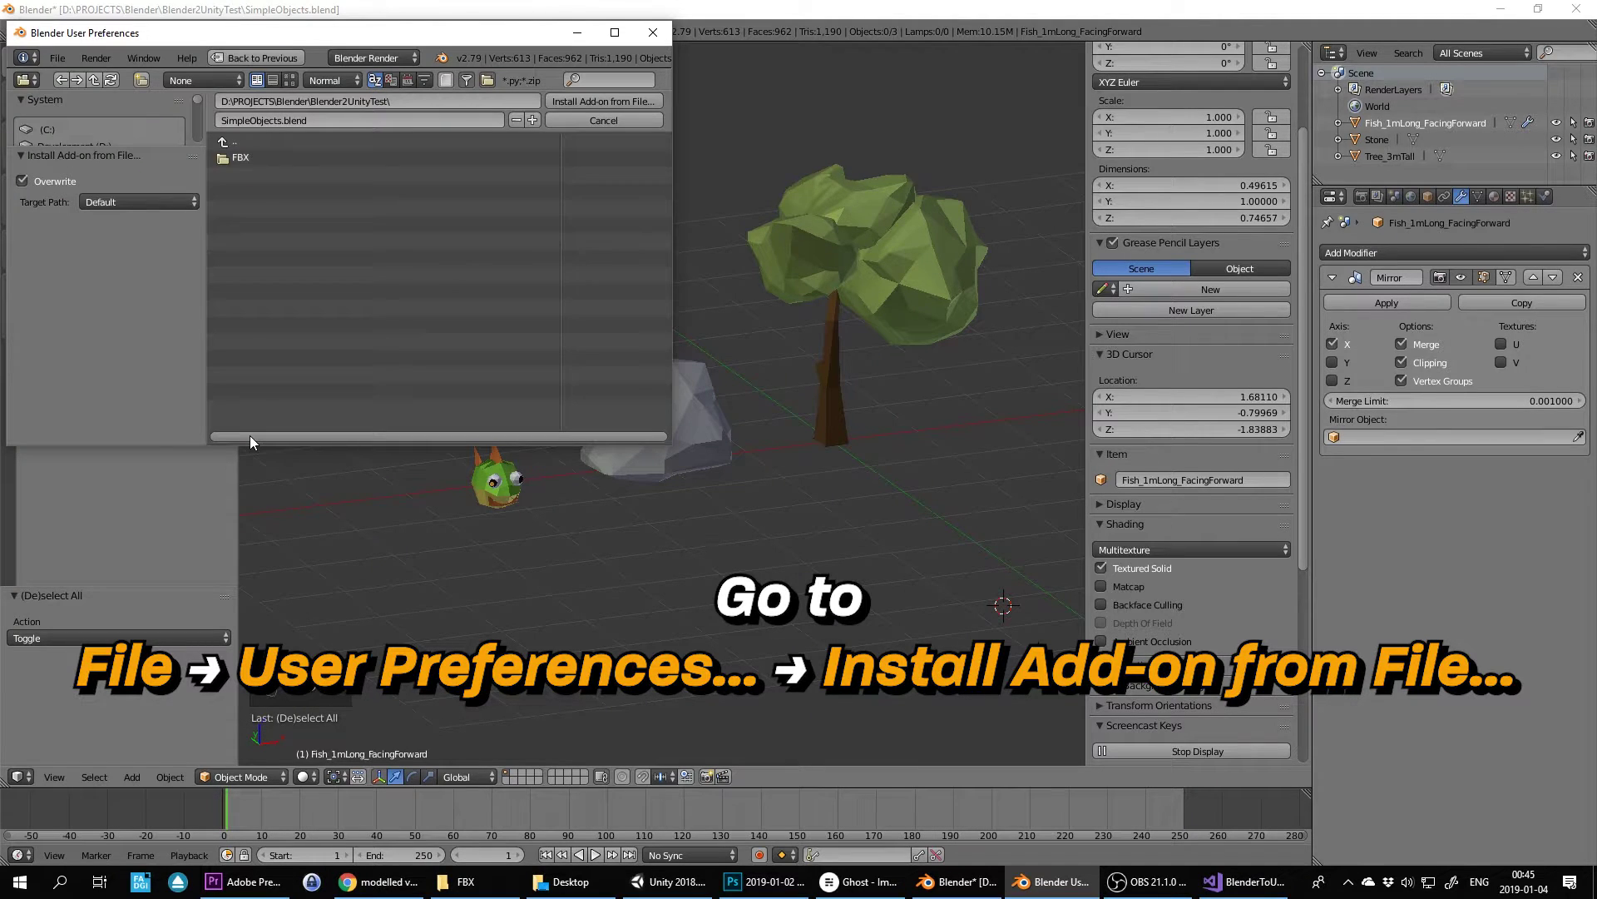
left_click_drag(100, 150, 126, 337)
left_click(63, 312)
left_click(293, 222)
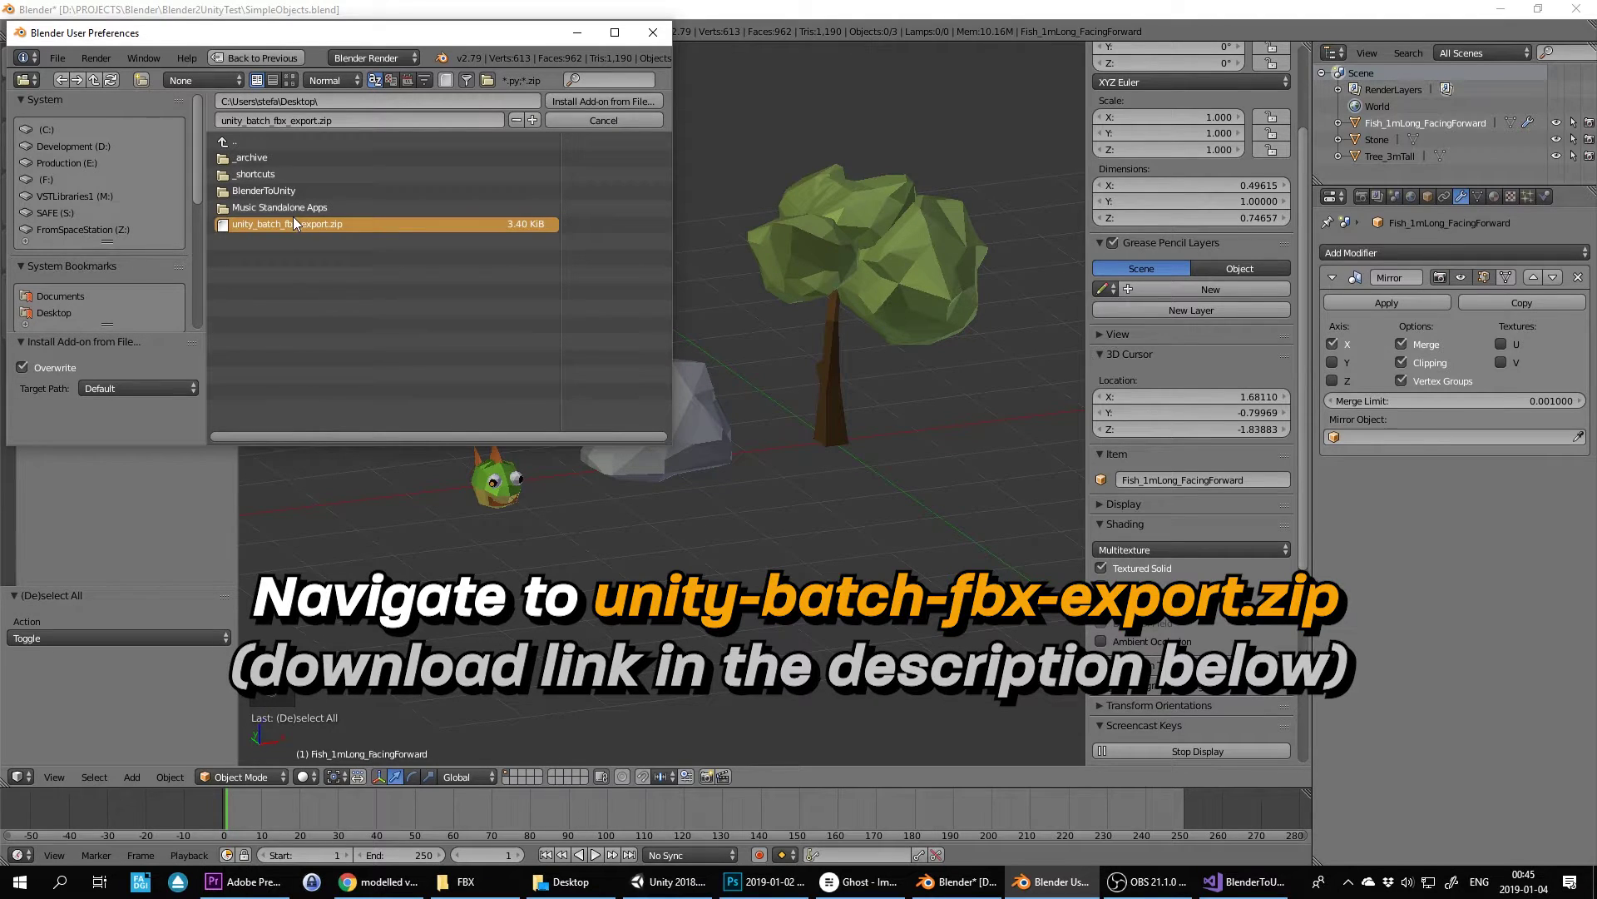
left_click(614, 102)
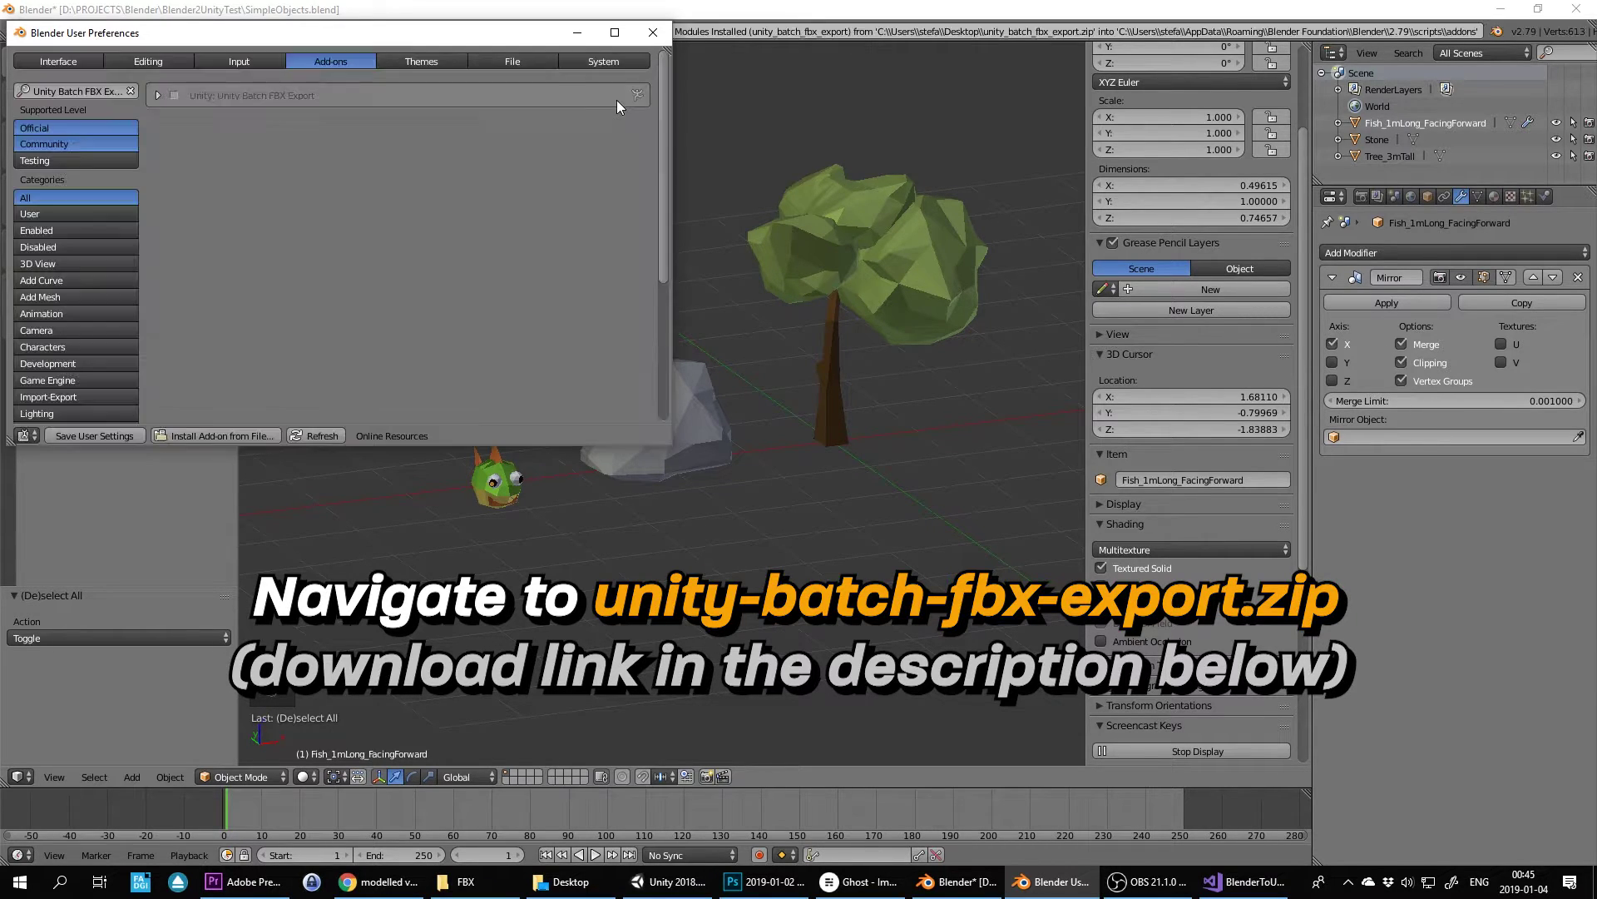
Enable Unity Batch FBX Export, clear the search filter, and close Preferences.
left_click(174, 96)
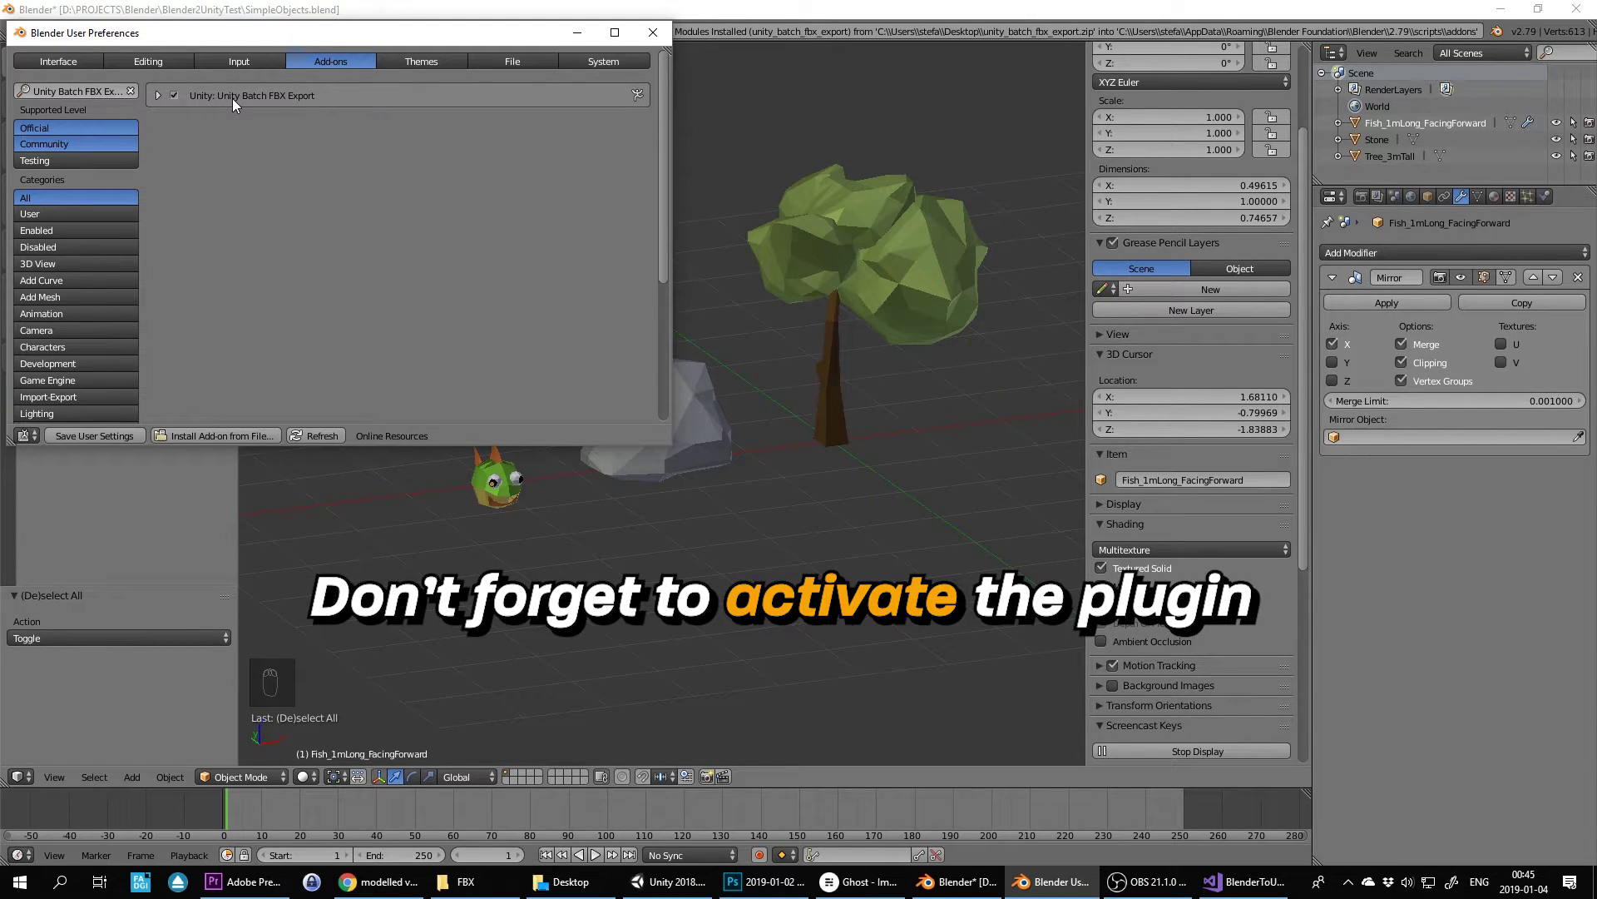
left_click(131, 91)
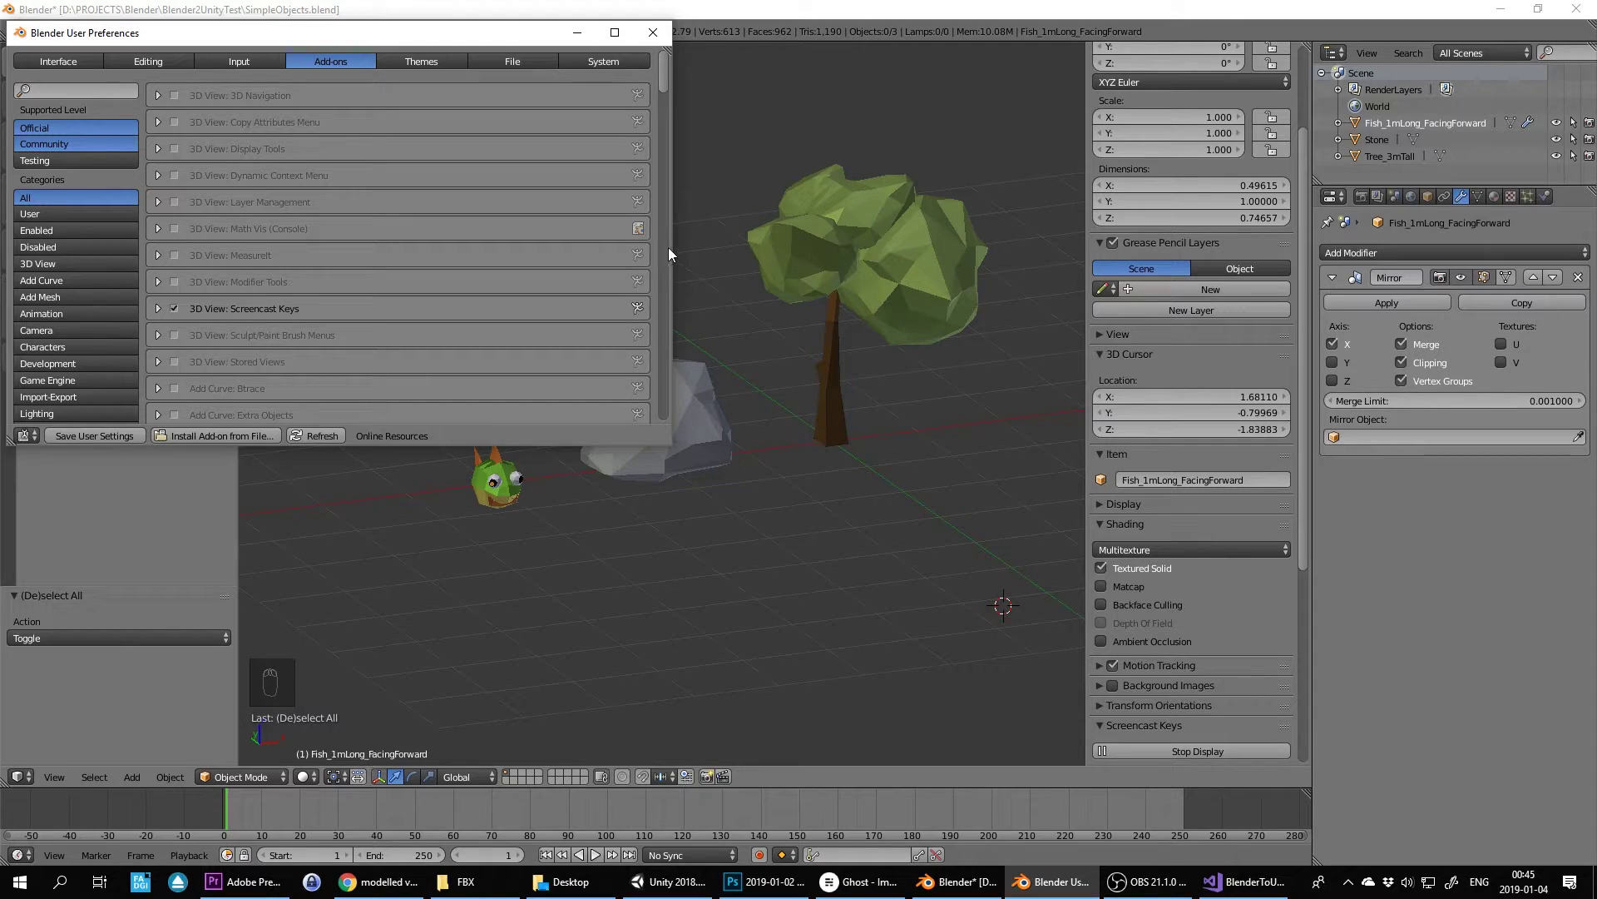
left_click_drag(661, 73, 686, 423)
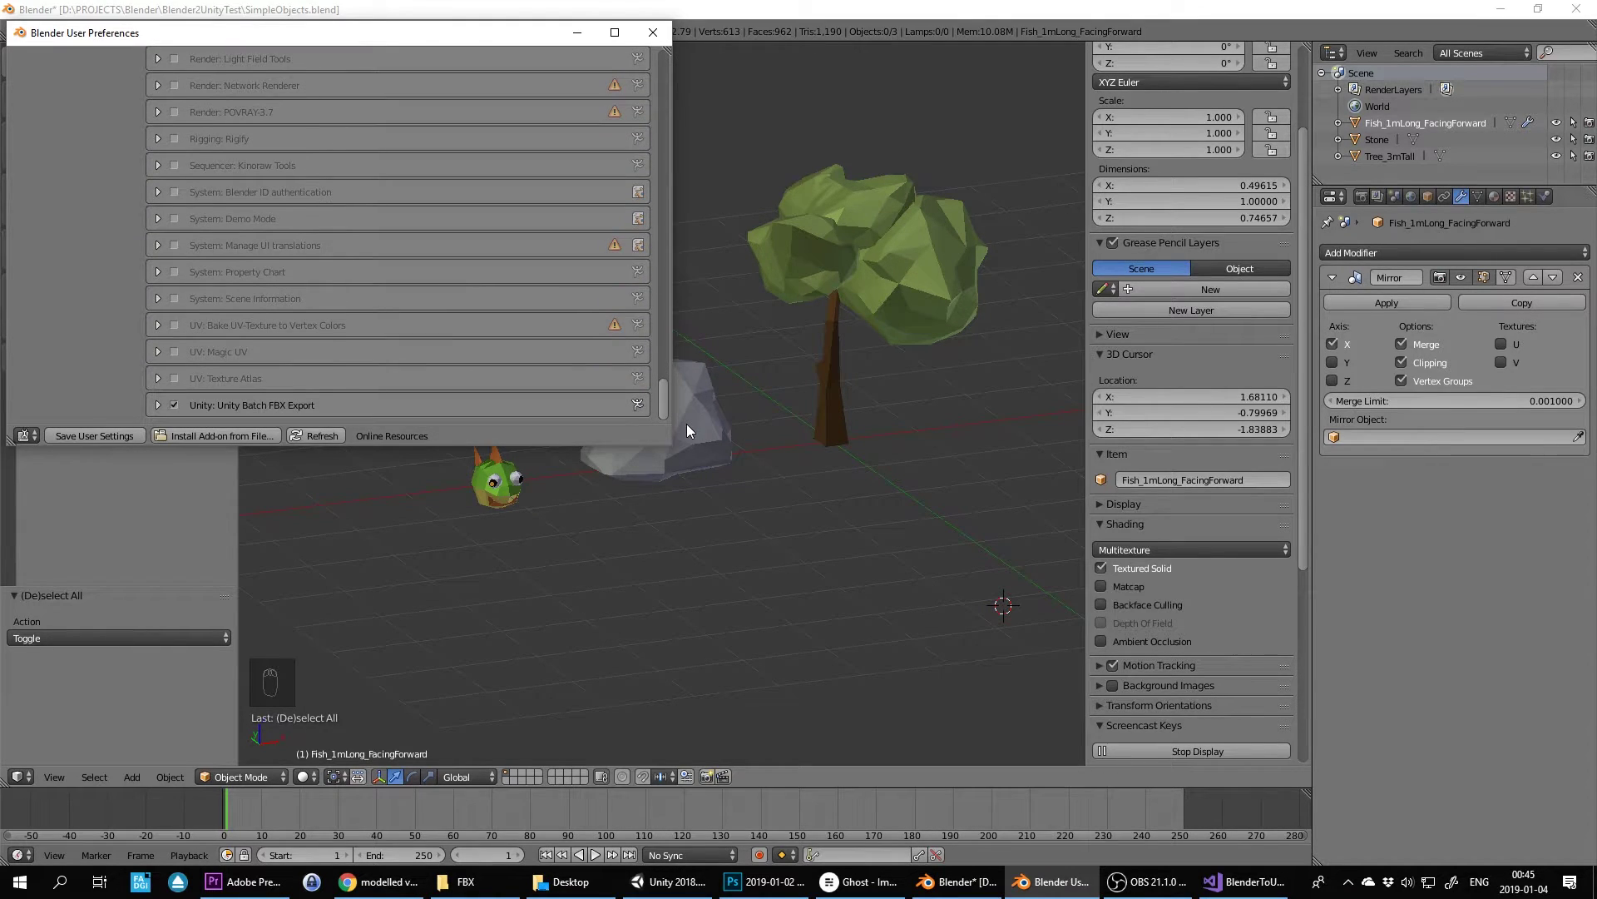
left_click(655, 33)
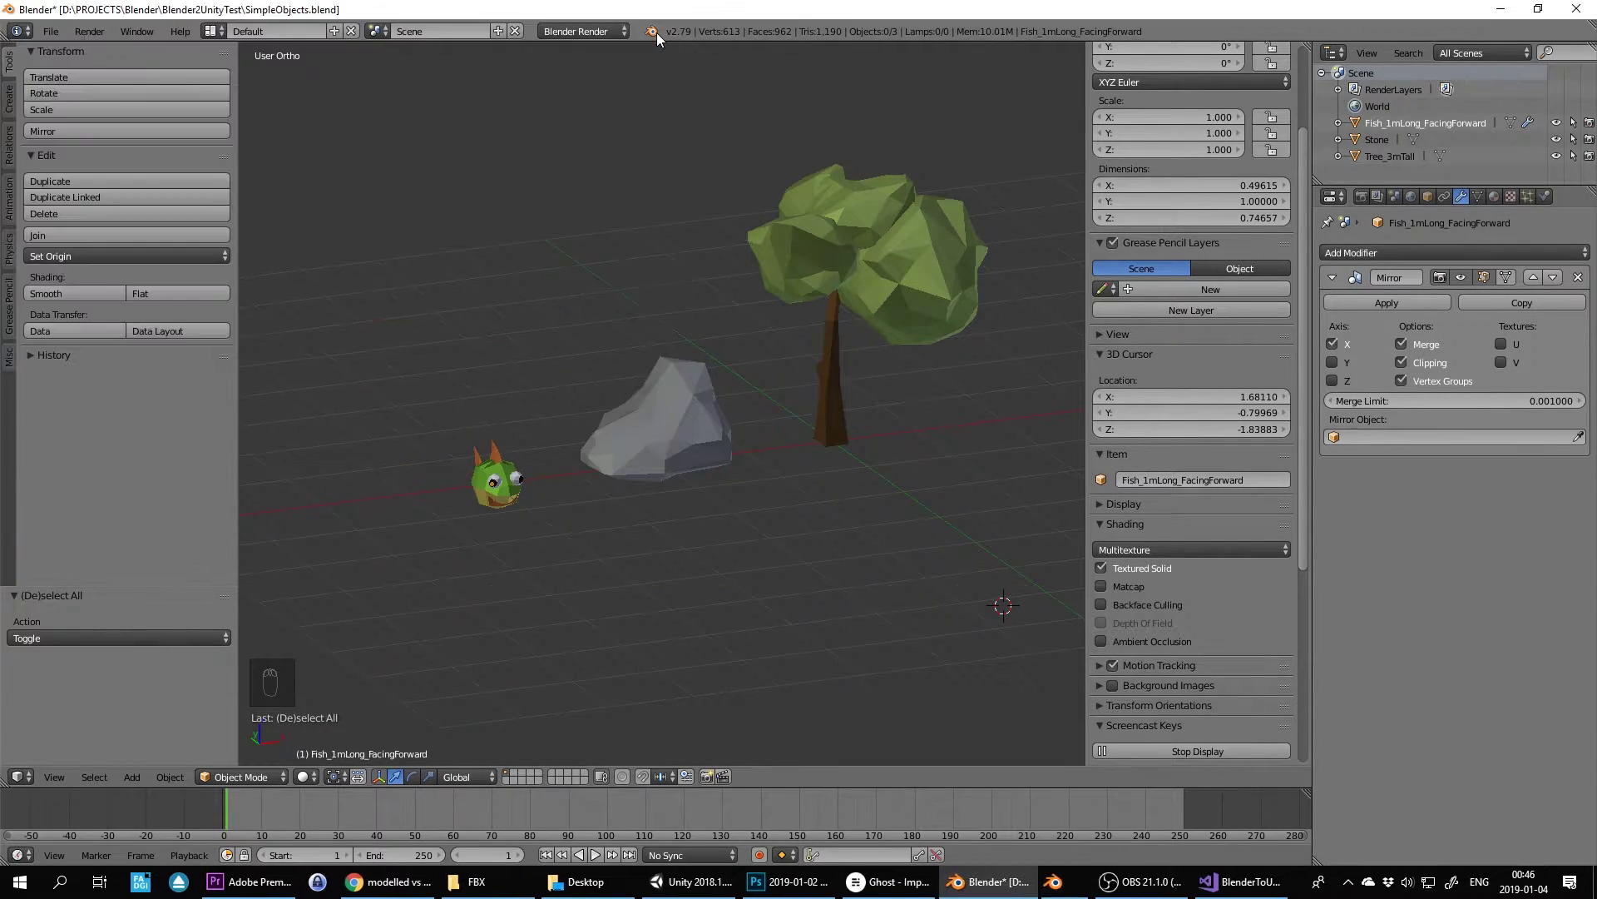
Show the Unity Batch FBX Exporter panel and cycle Method through Apply Transform, As Is, back to Rotated Copy.
left_click(9, 359)
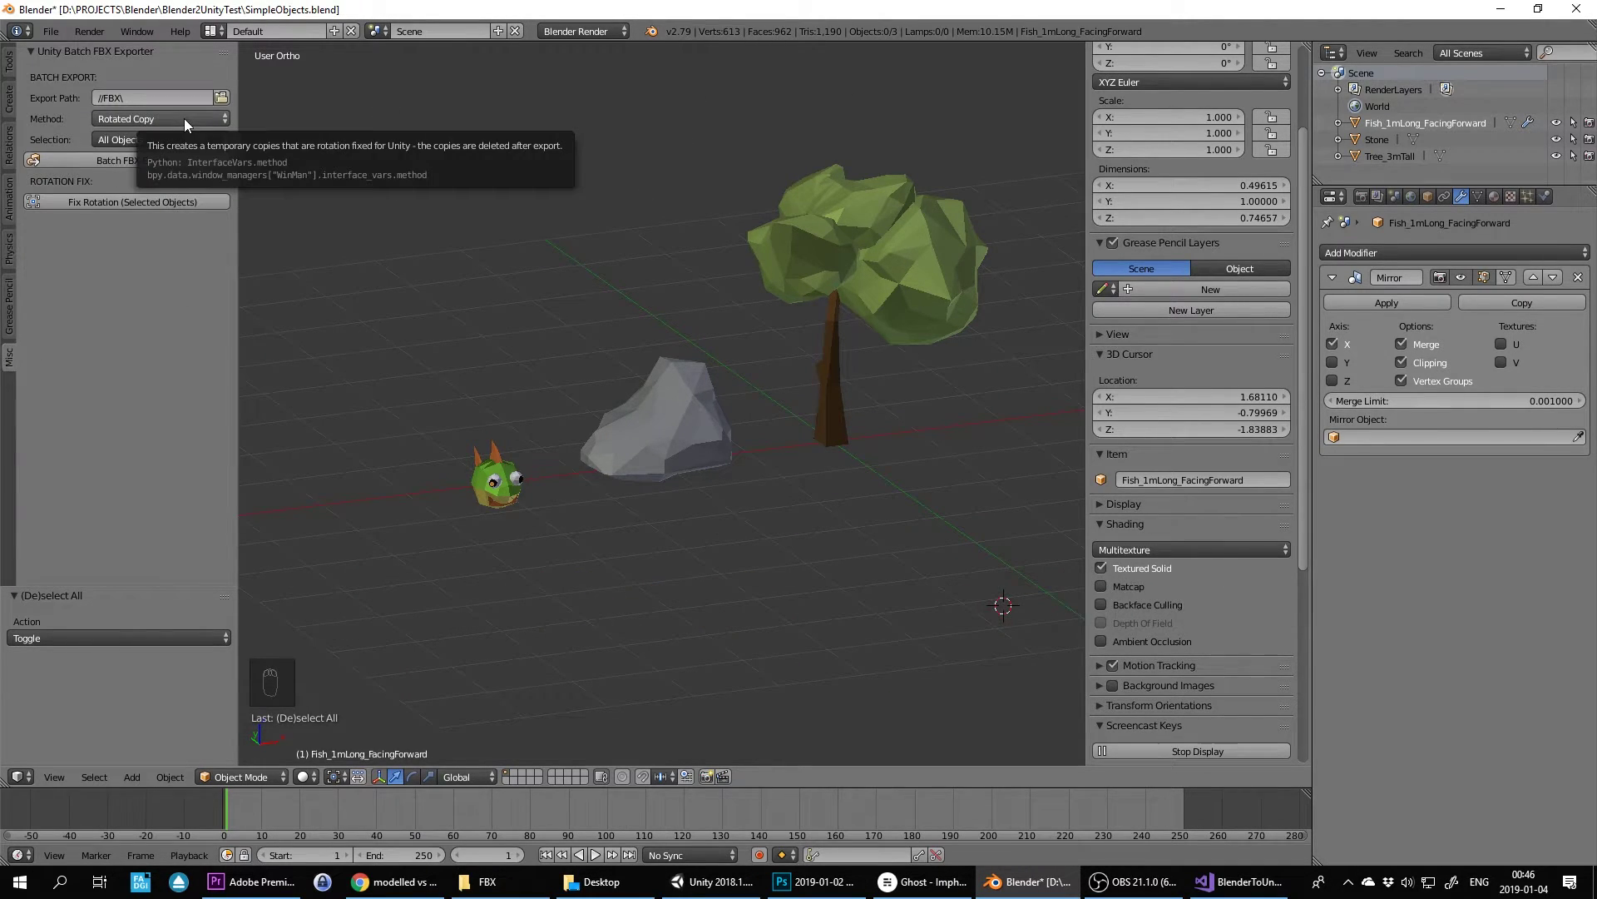
left_click(183, 118)
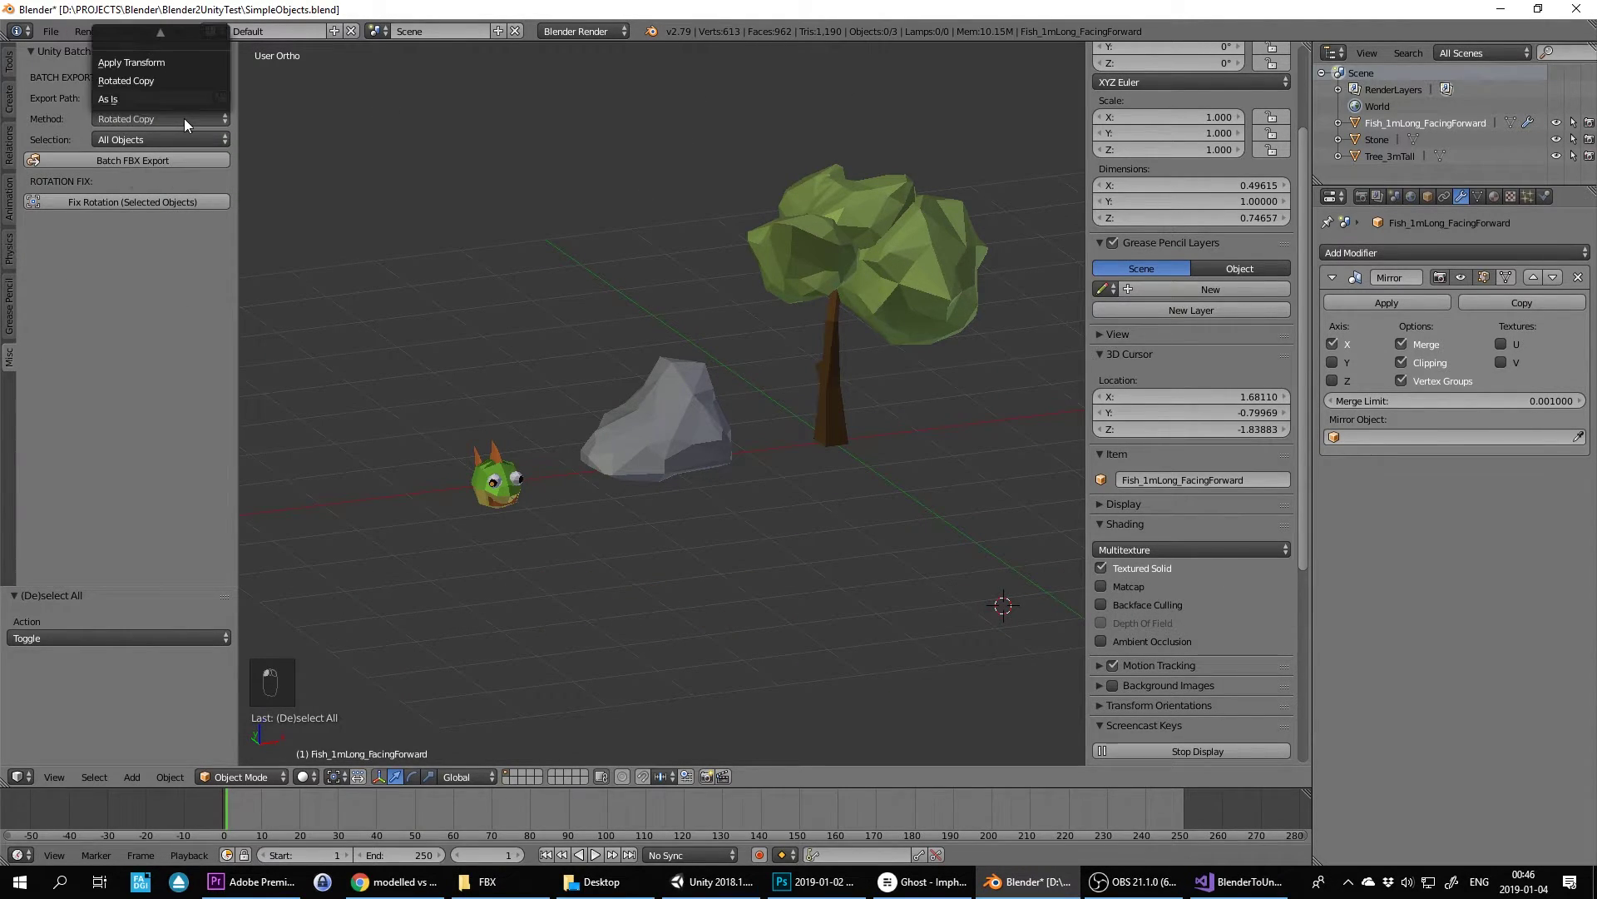
left_click(150, 63)
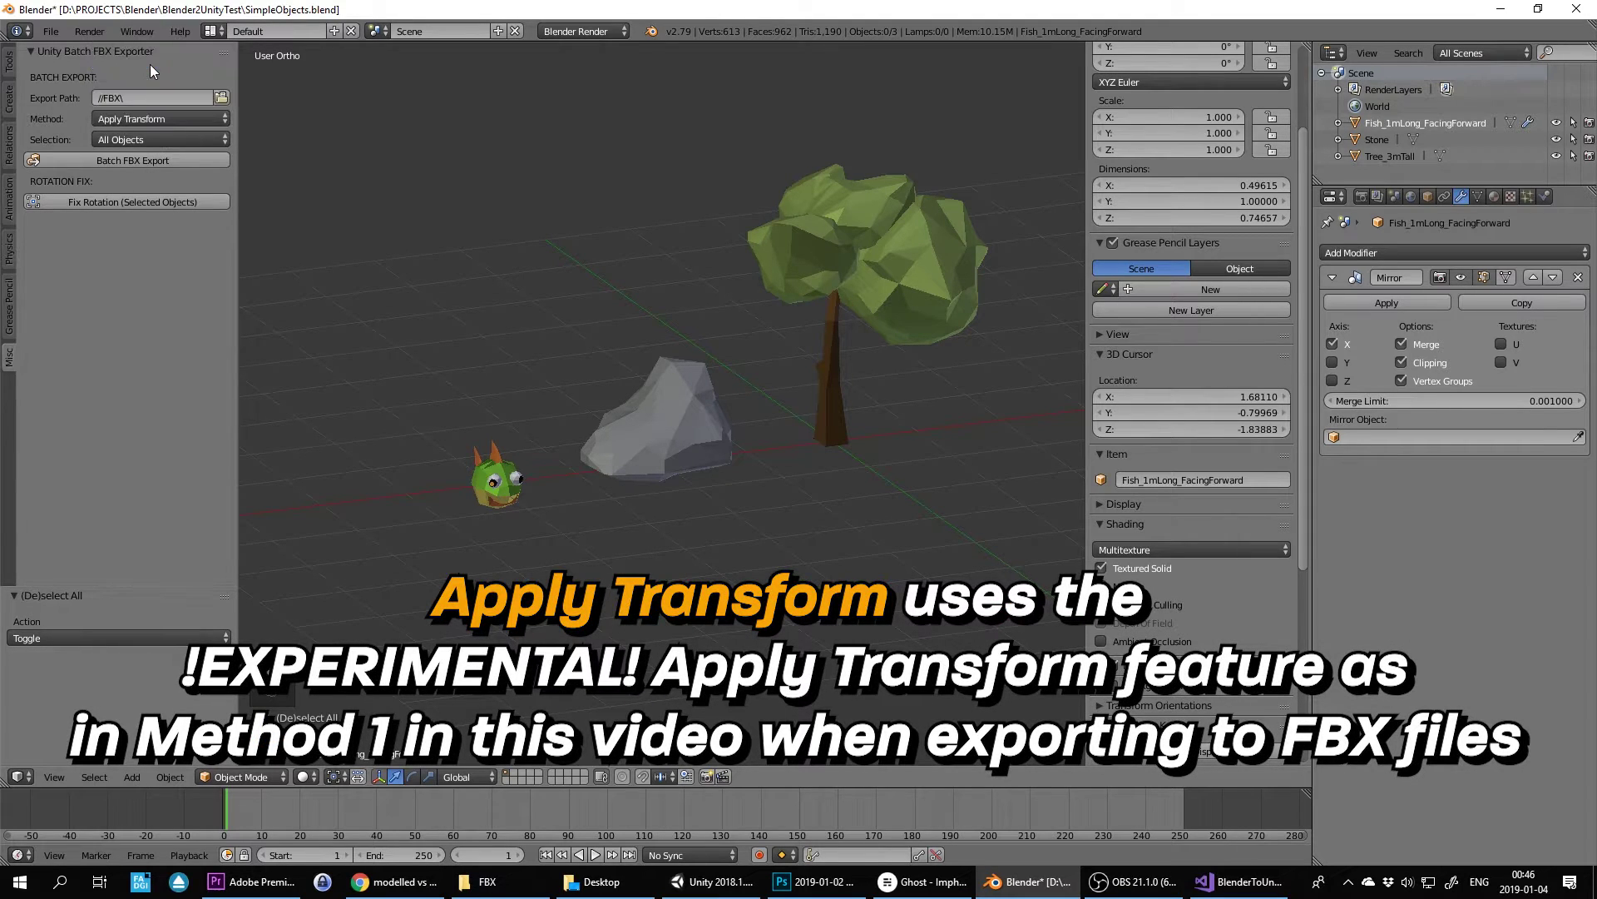
left_click(173, 122)
left_click(162, 138)
left_click(133, 118)
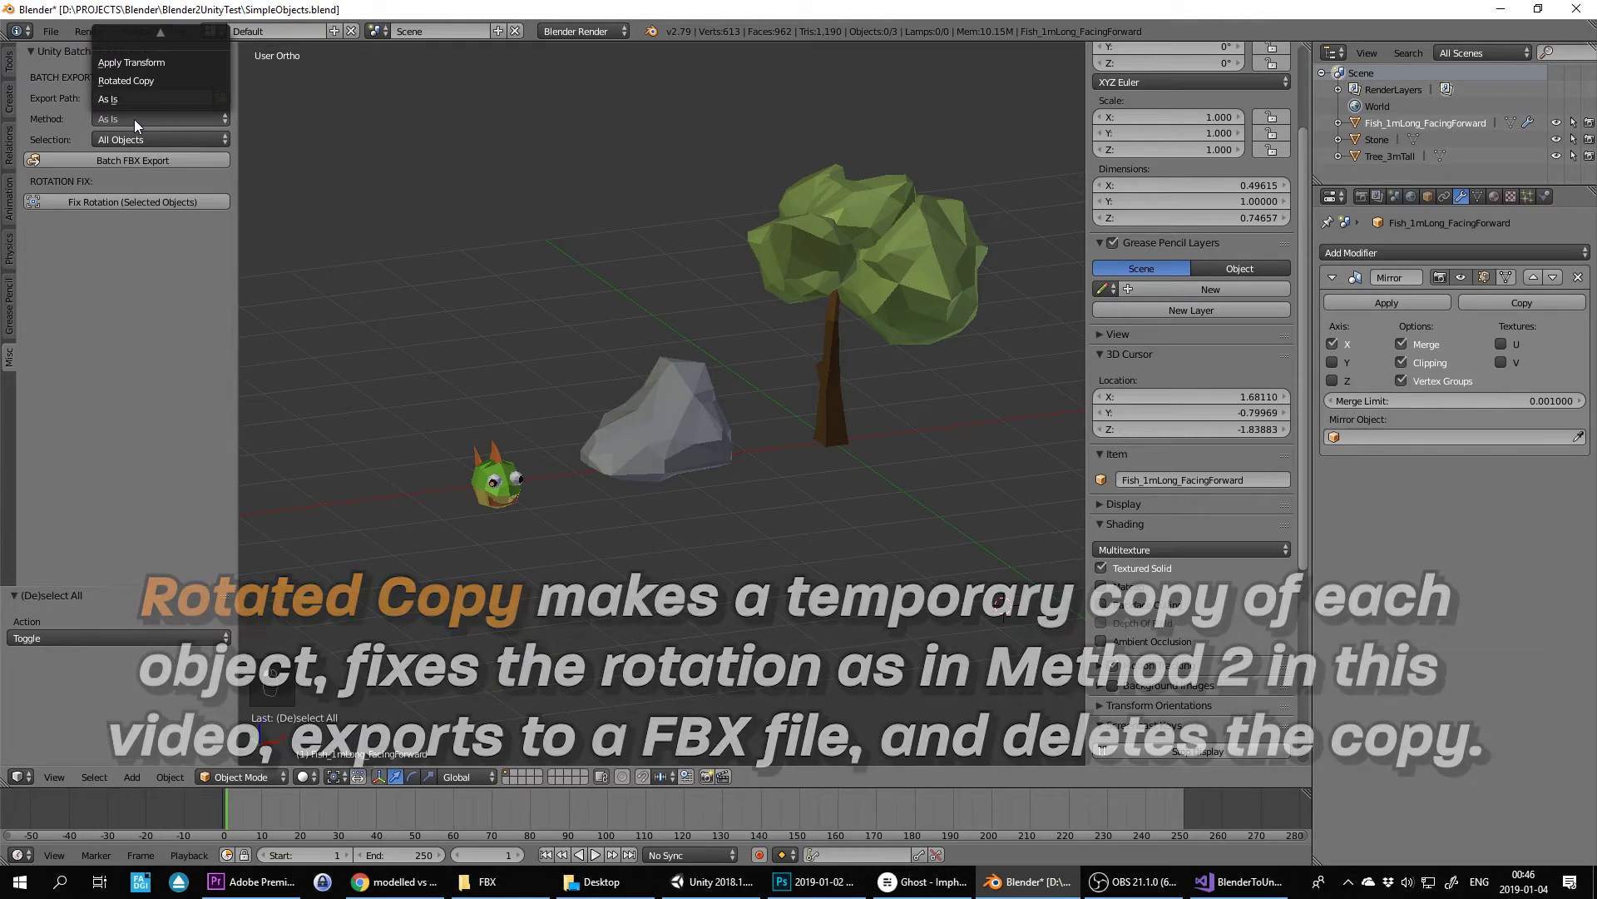
left_click(133, 83)
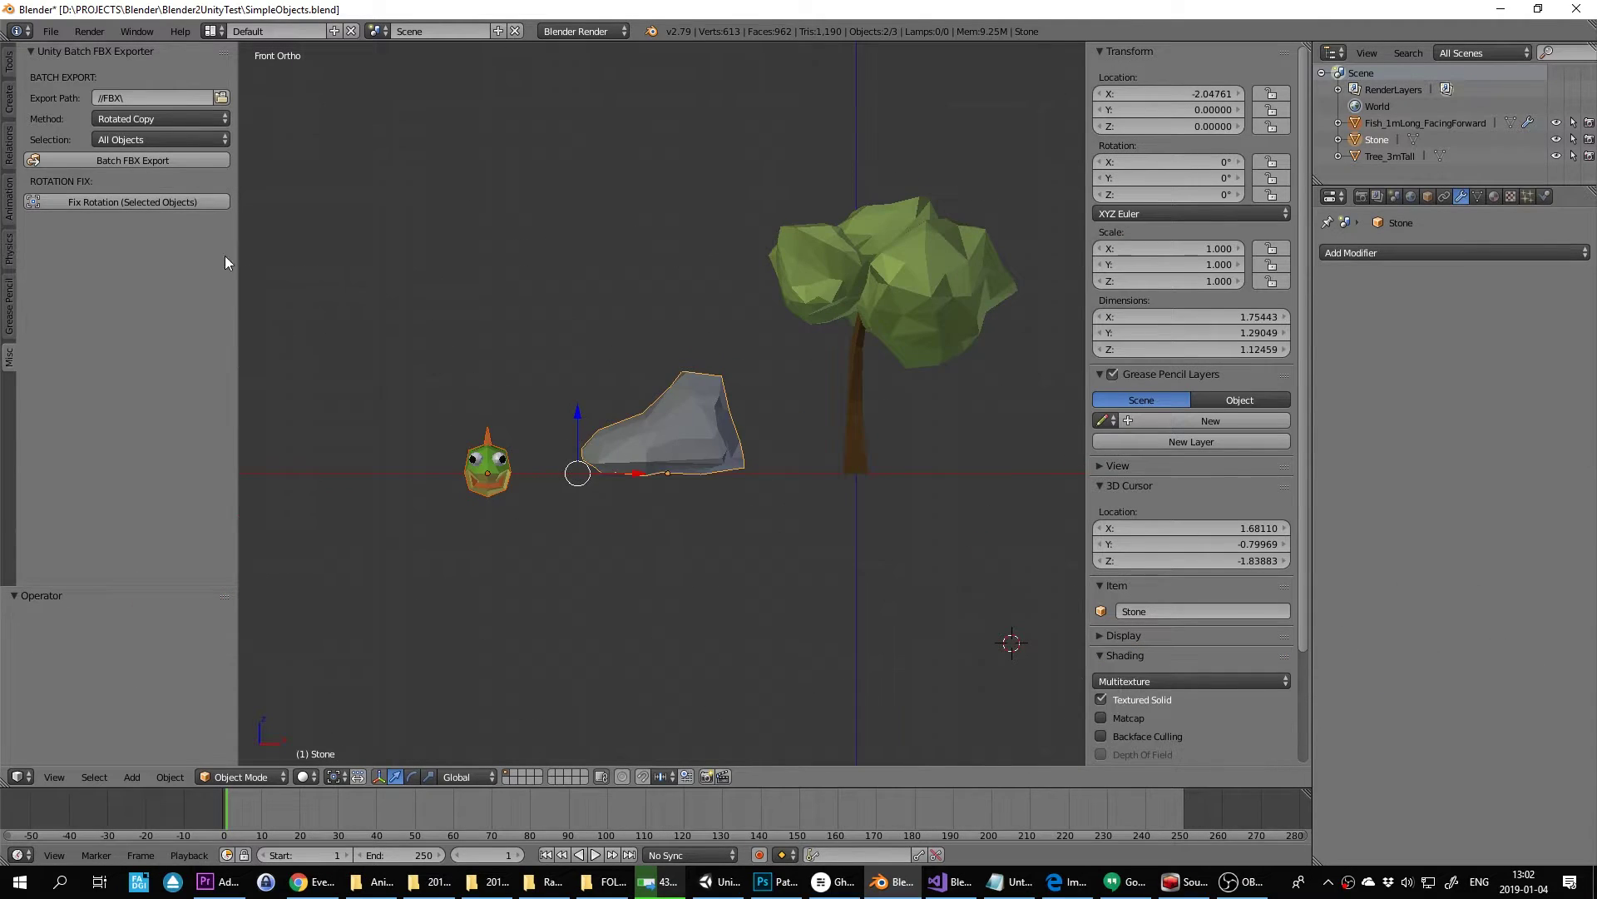
Fix the Stone's rotation so X reads 90°, leaving only the Stone selected.
left_click(143, 202)
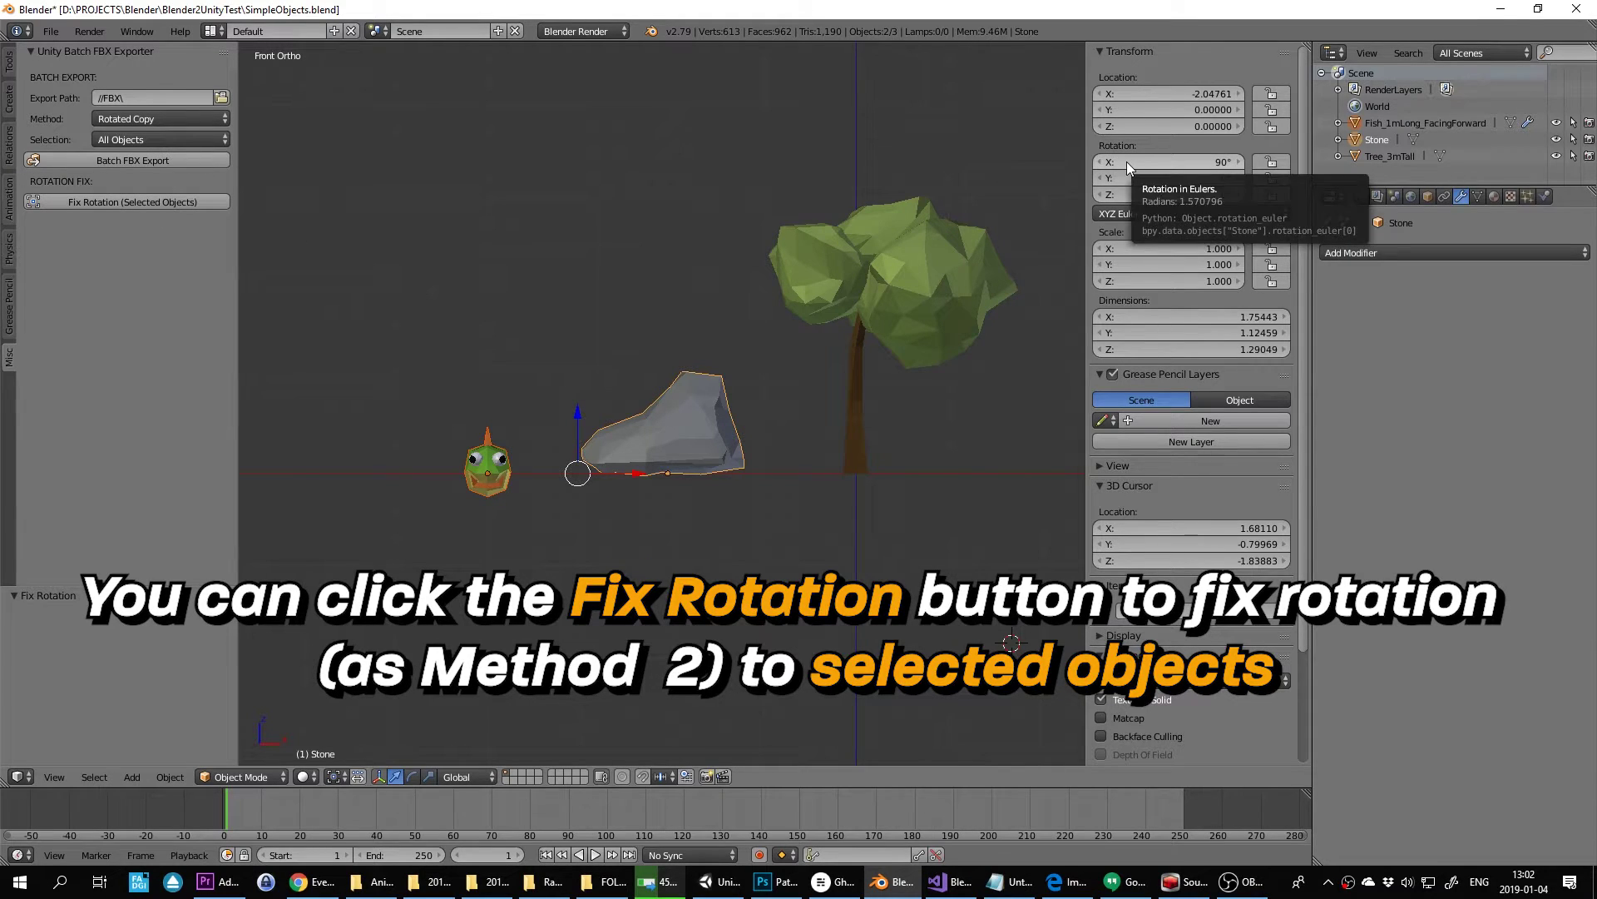
right_click(466, 475, "shift")
right_click(665, 424)
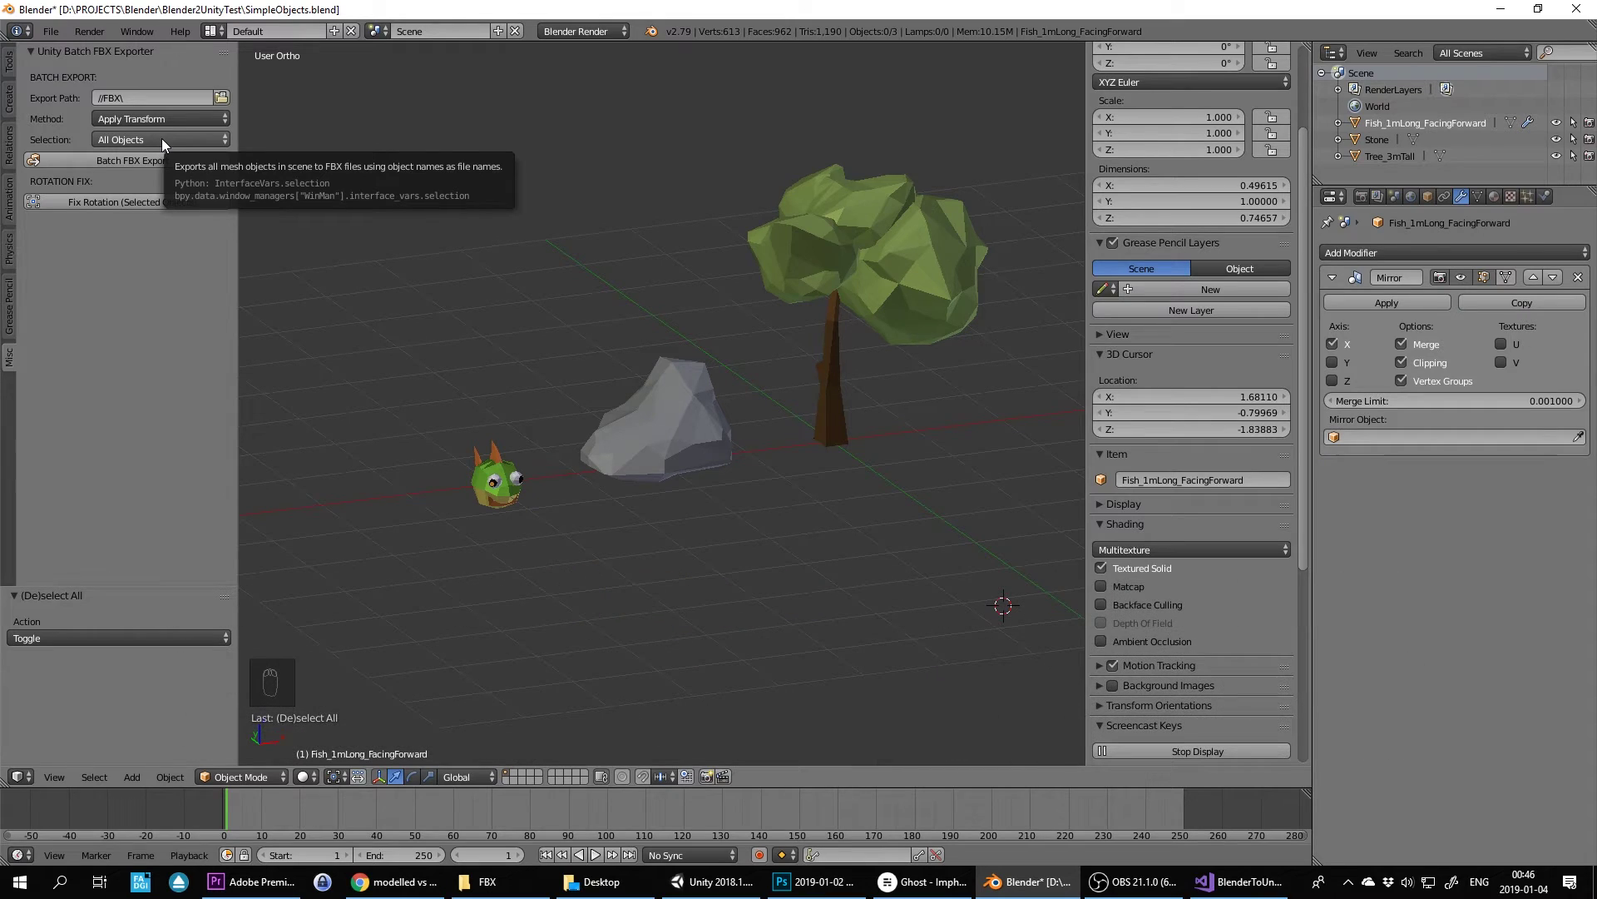
Switch Selection to Selected Objects and back to All Objects, then batch-export the 3 FBX files.
left_click(161, 138)
left_click(182, 118)
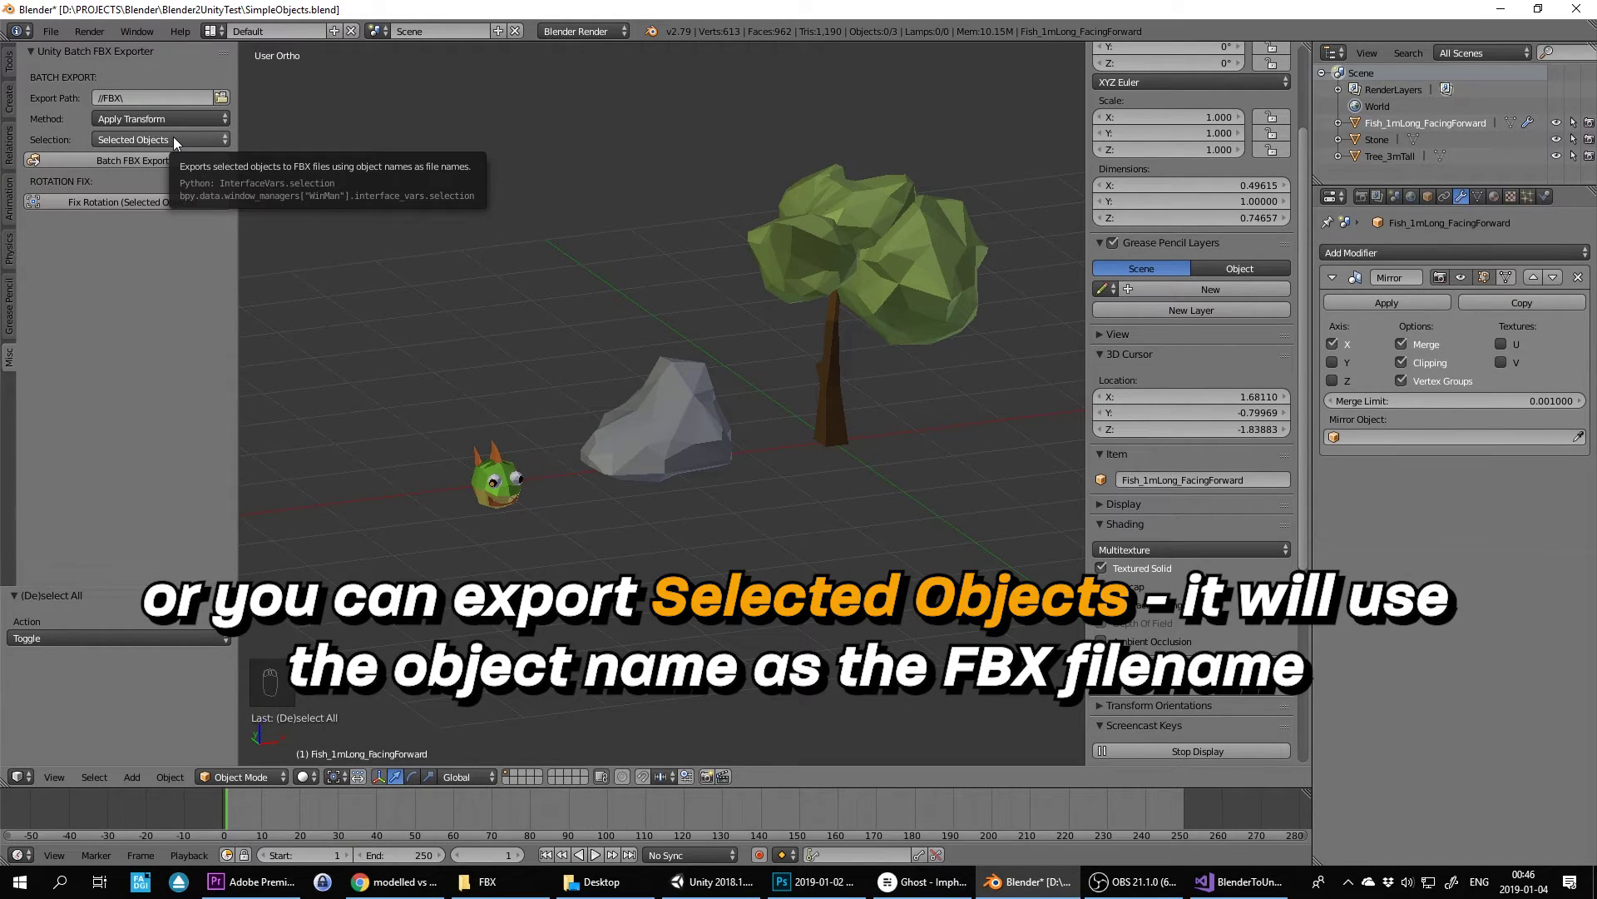
left_click(177, 138)
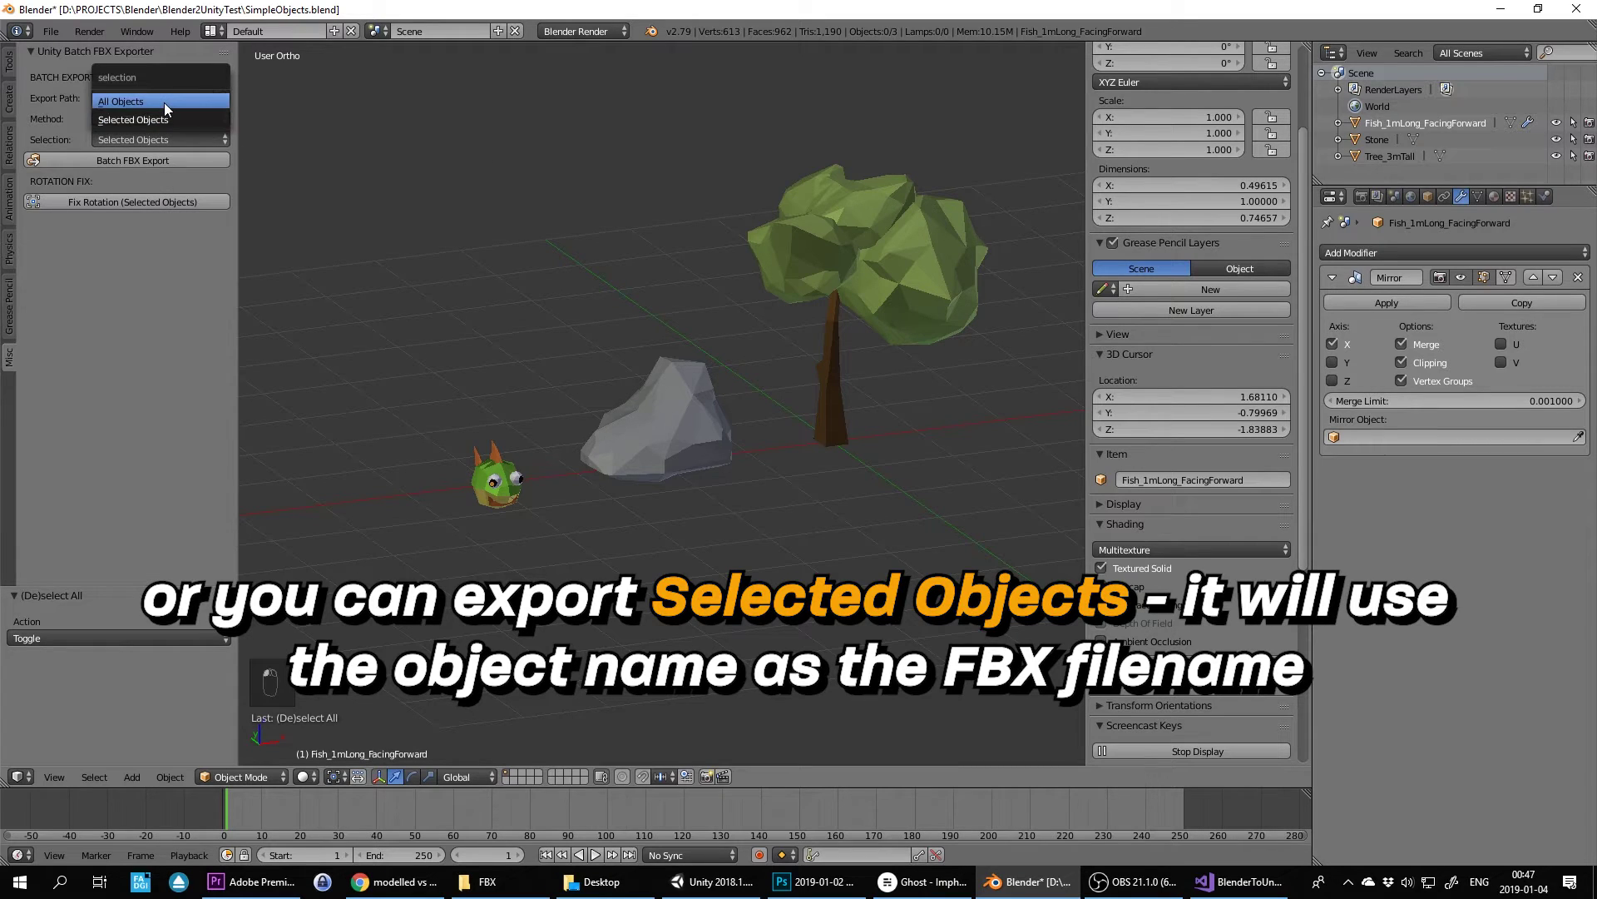
left_click(163, 102)
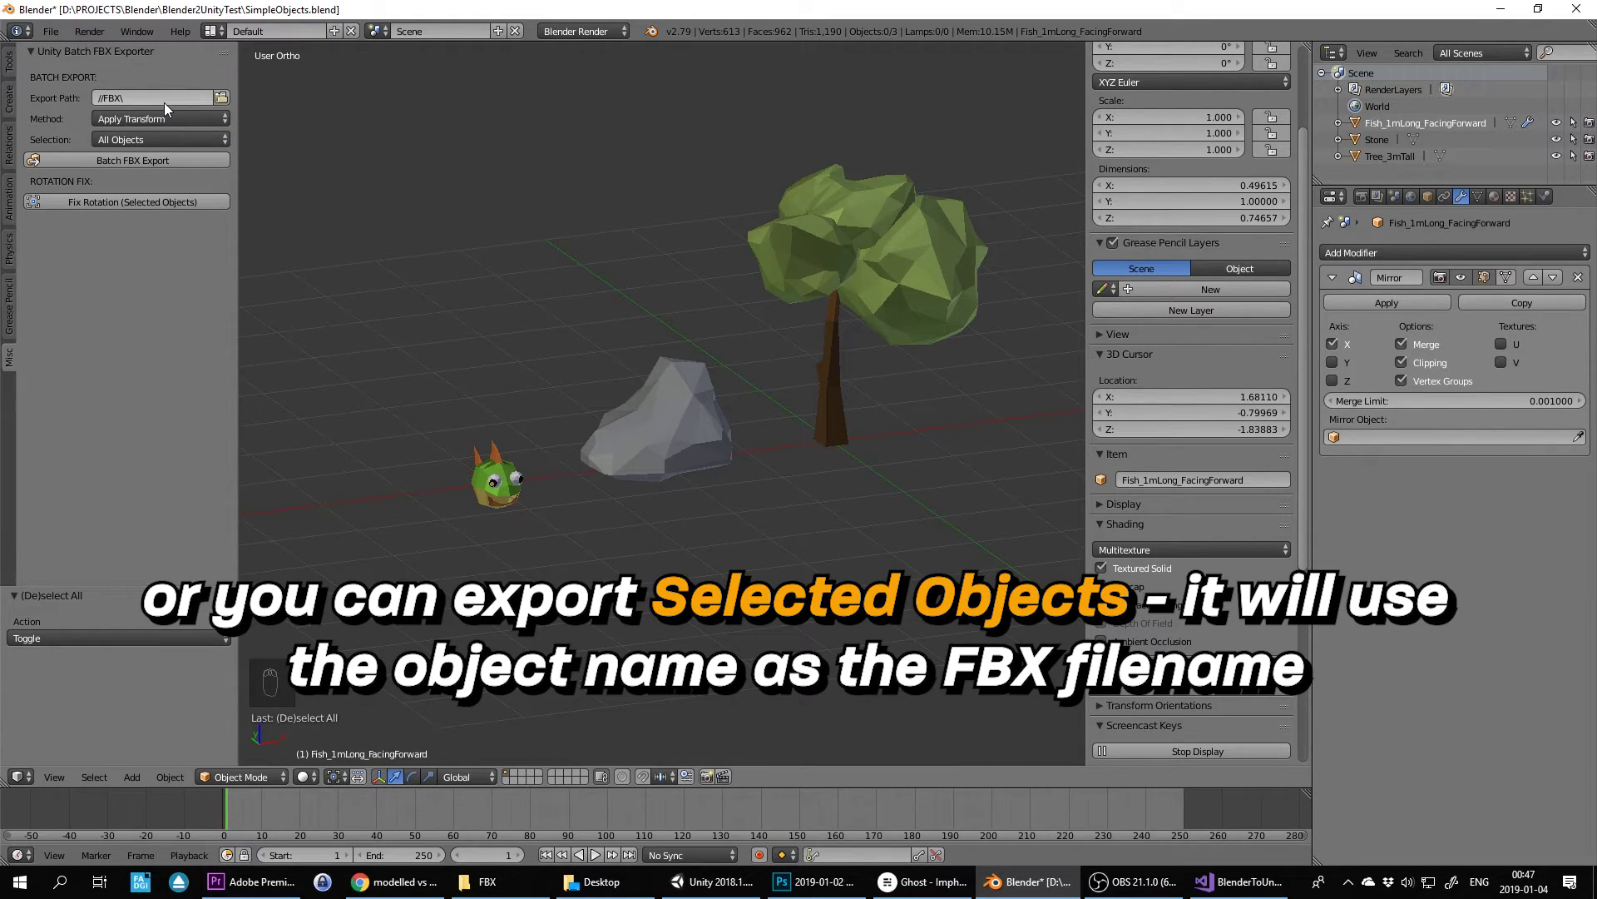
left_click(196, 159)
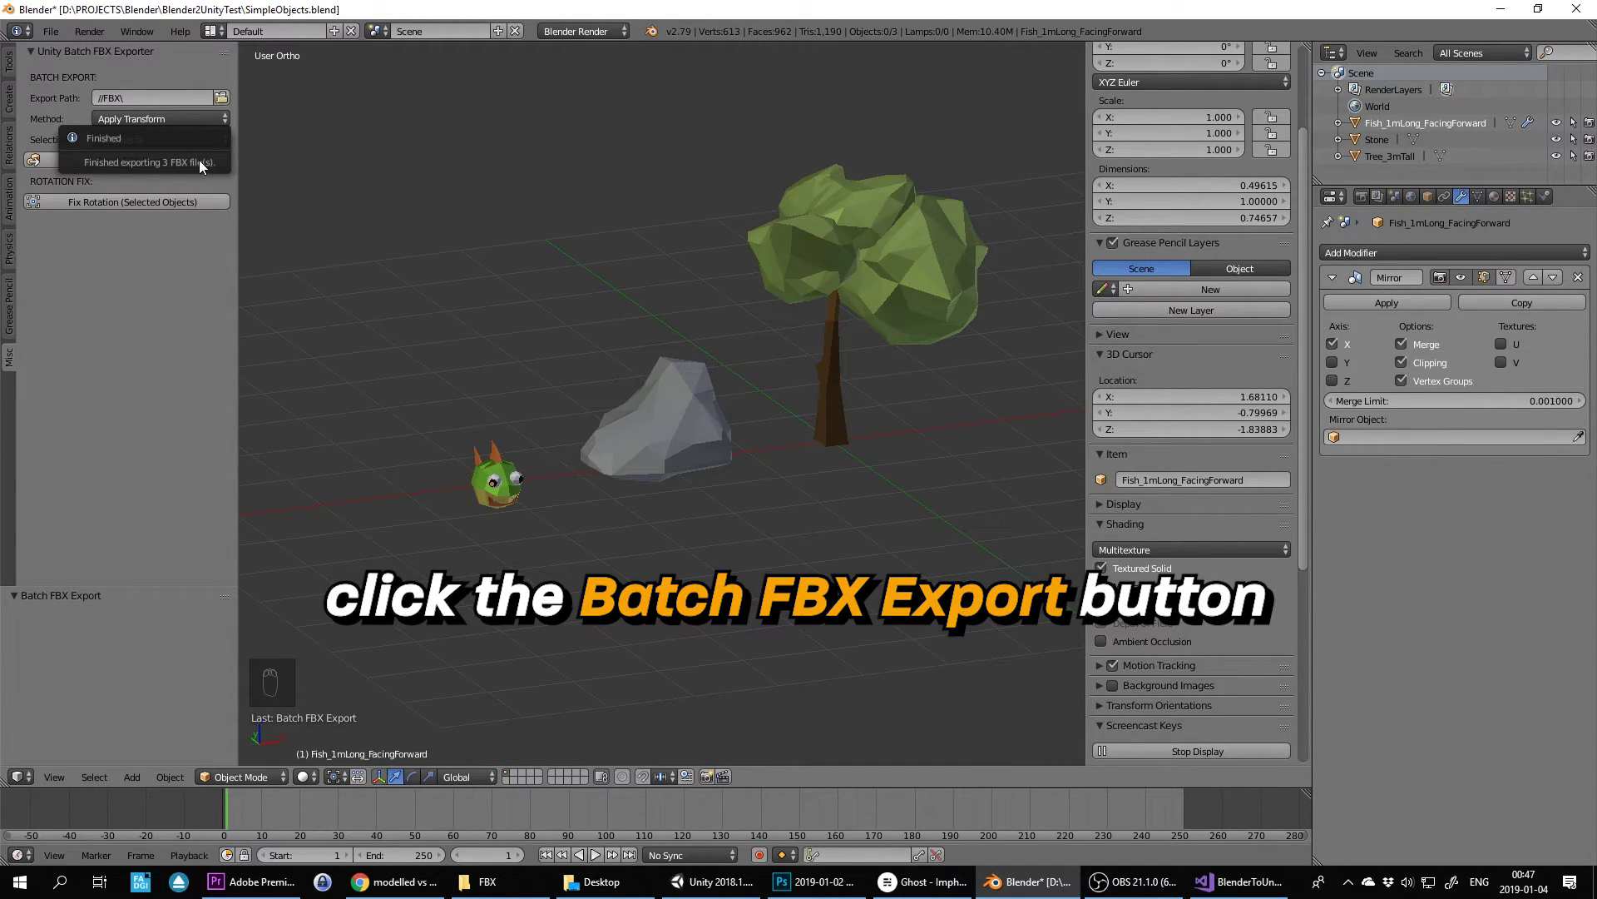
Bring the three exported FBX files into Unity, apply SimpleObjects material, and check the fish's transform.
left_click(516, 882)
key("ctrl+a")
left_click_drag(274, 191, 841, 223)
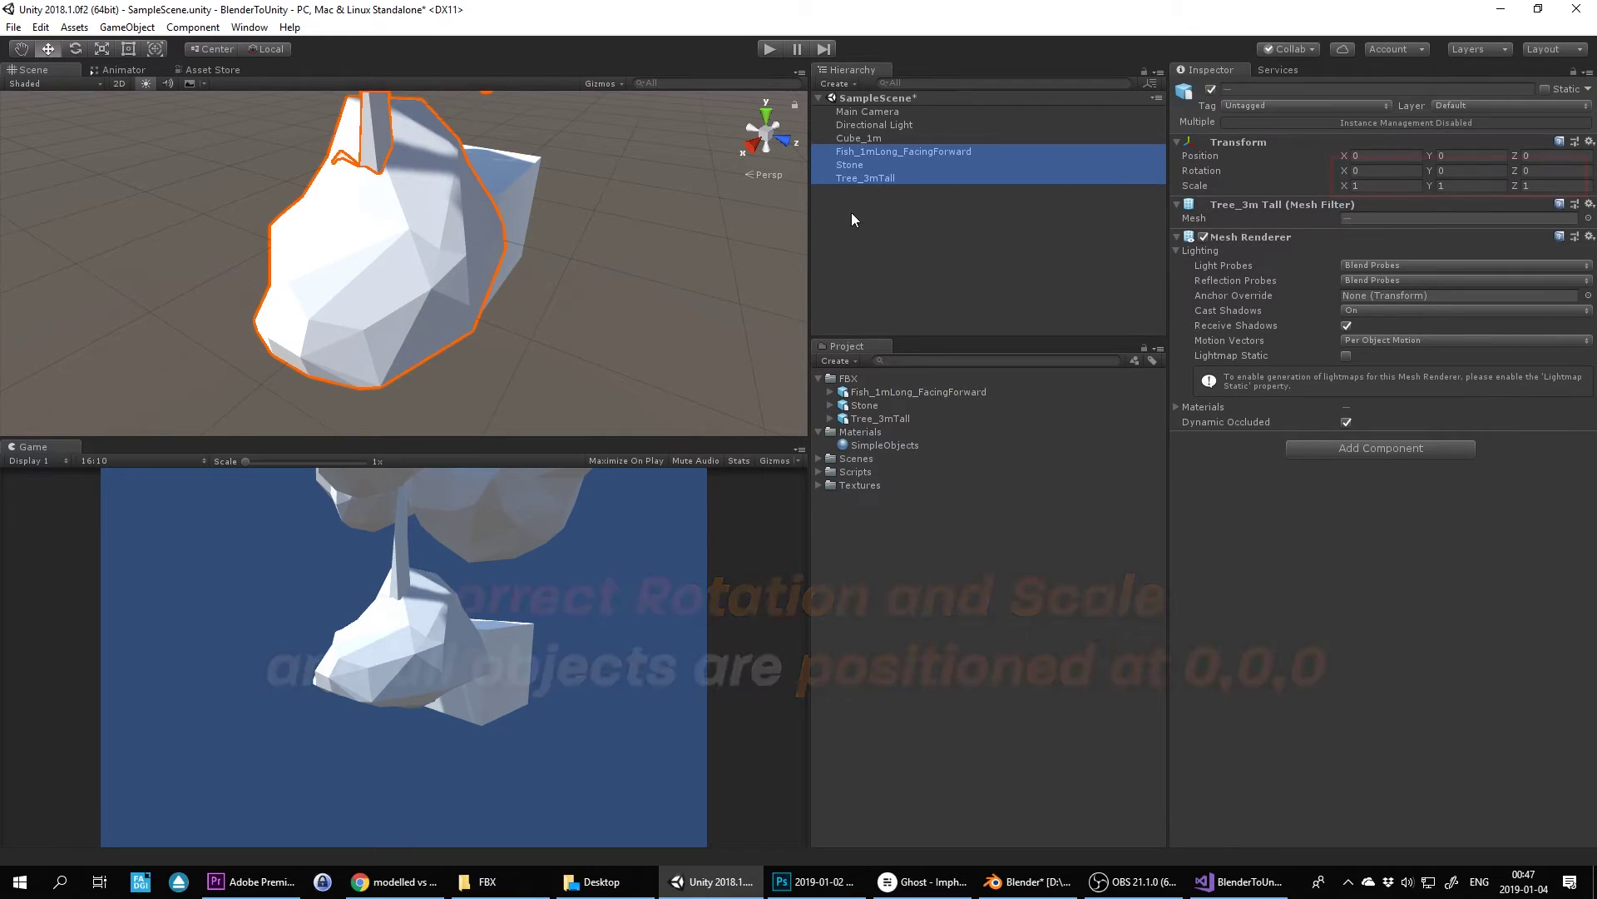
left_click_drag(871, 444, 874, 178)
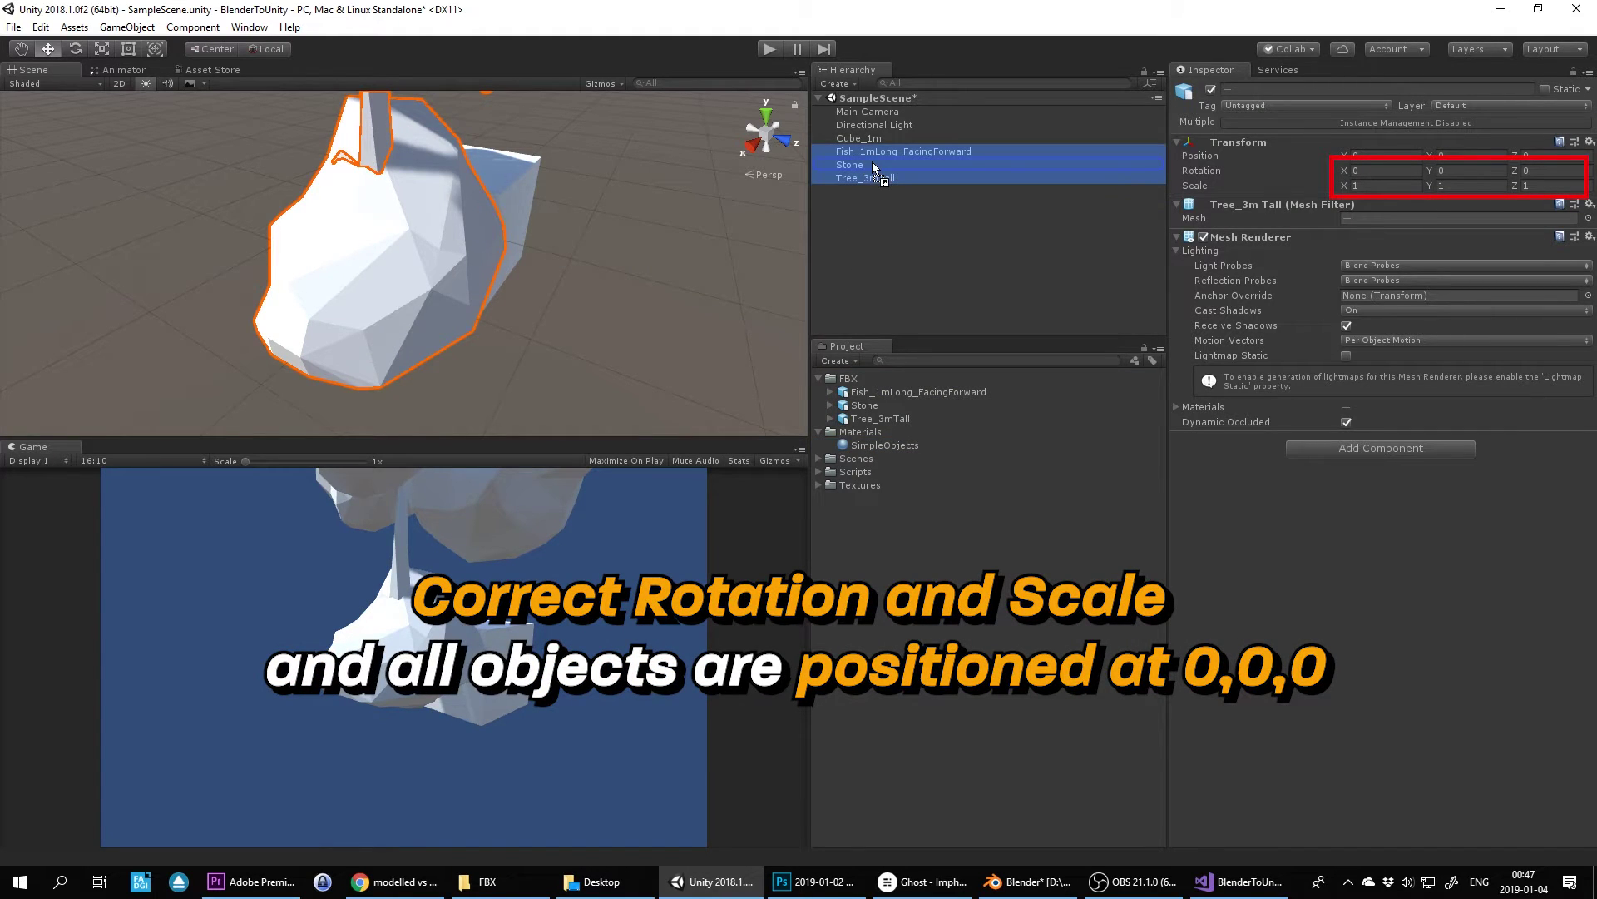
left_click(890, 153)
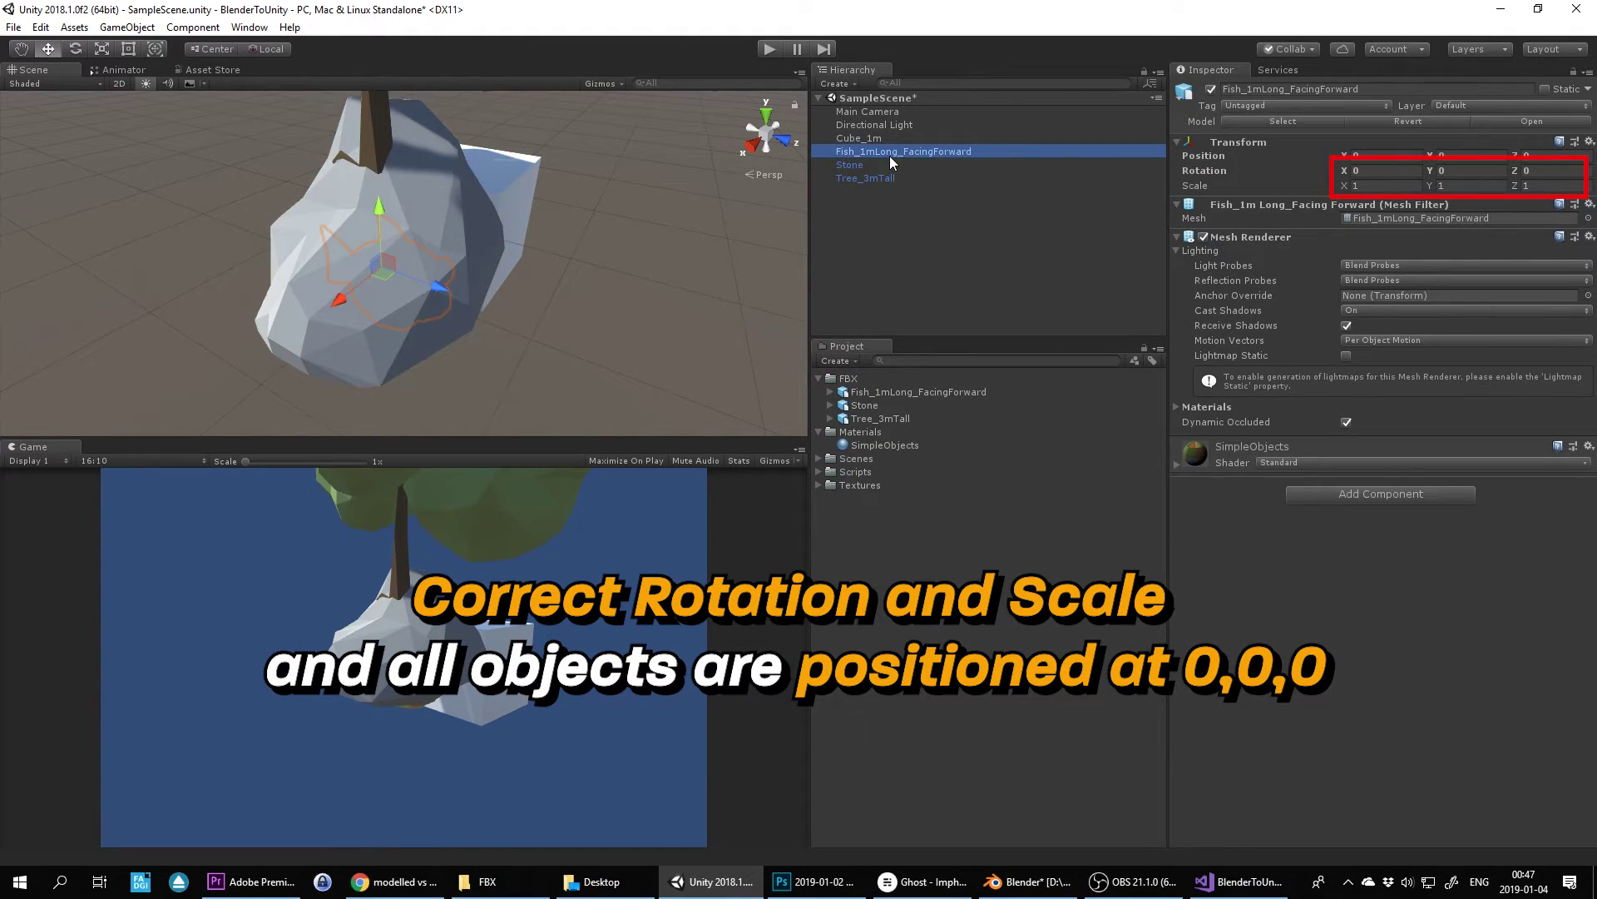